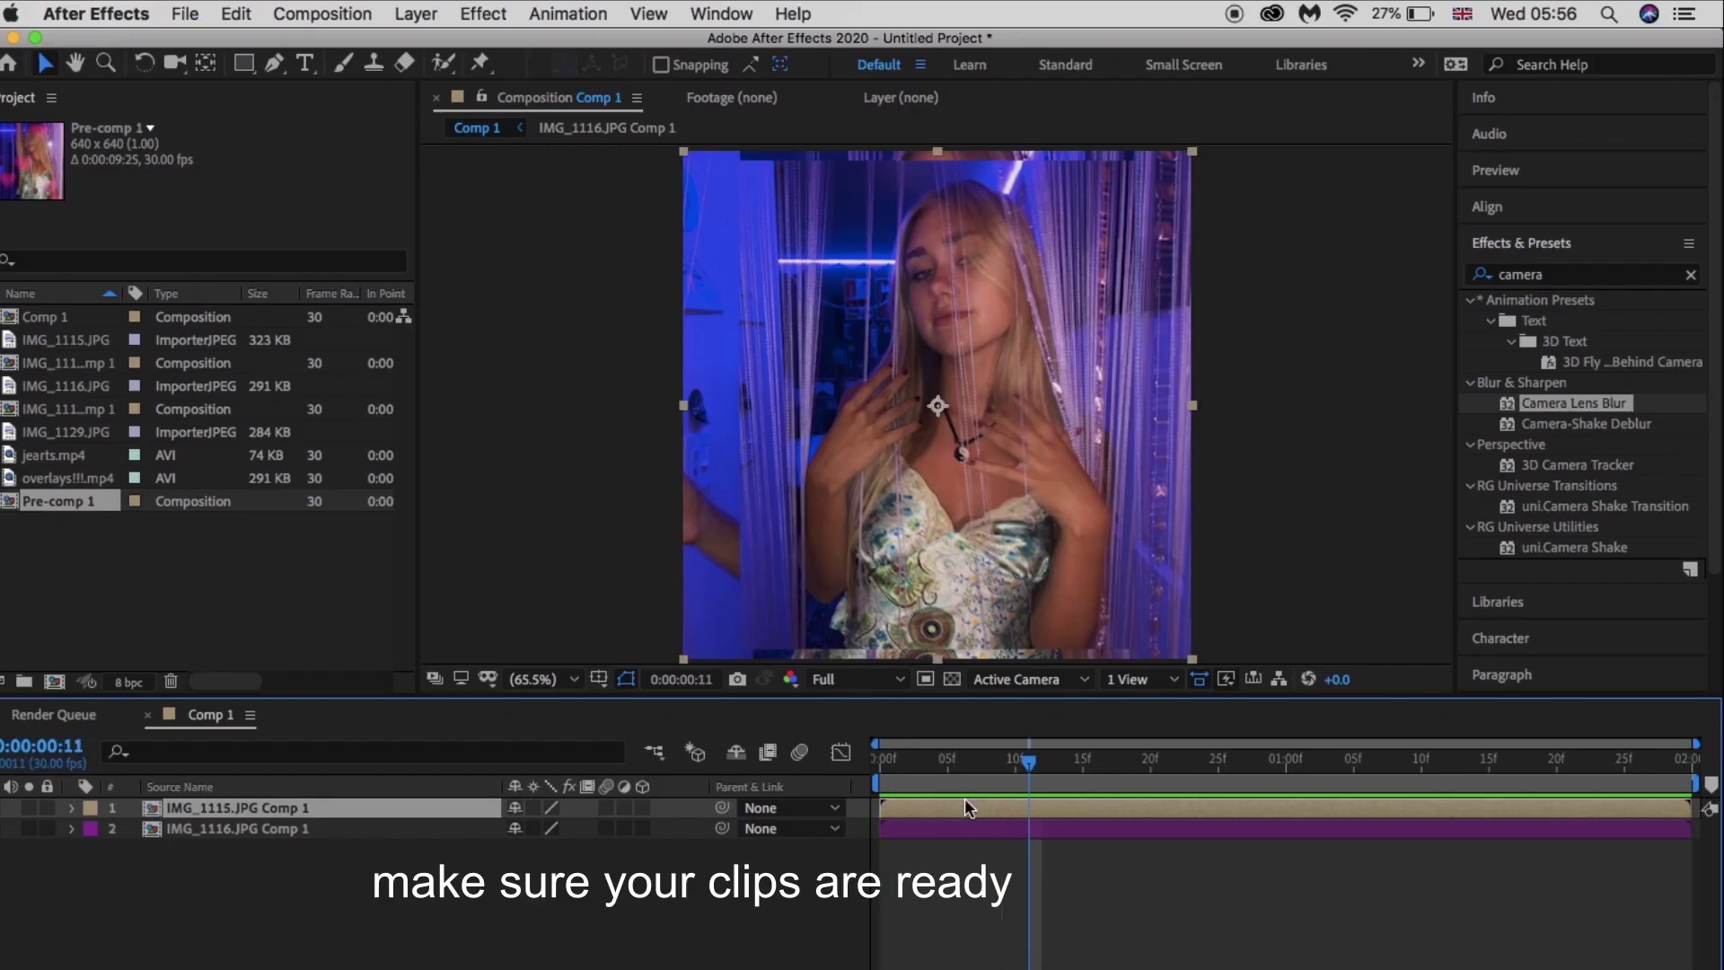
- Trim the top photo layer's in-point to the playhead at 0:00:00:19
key(space)
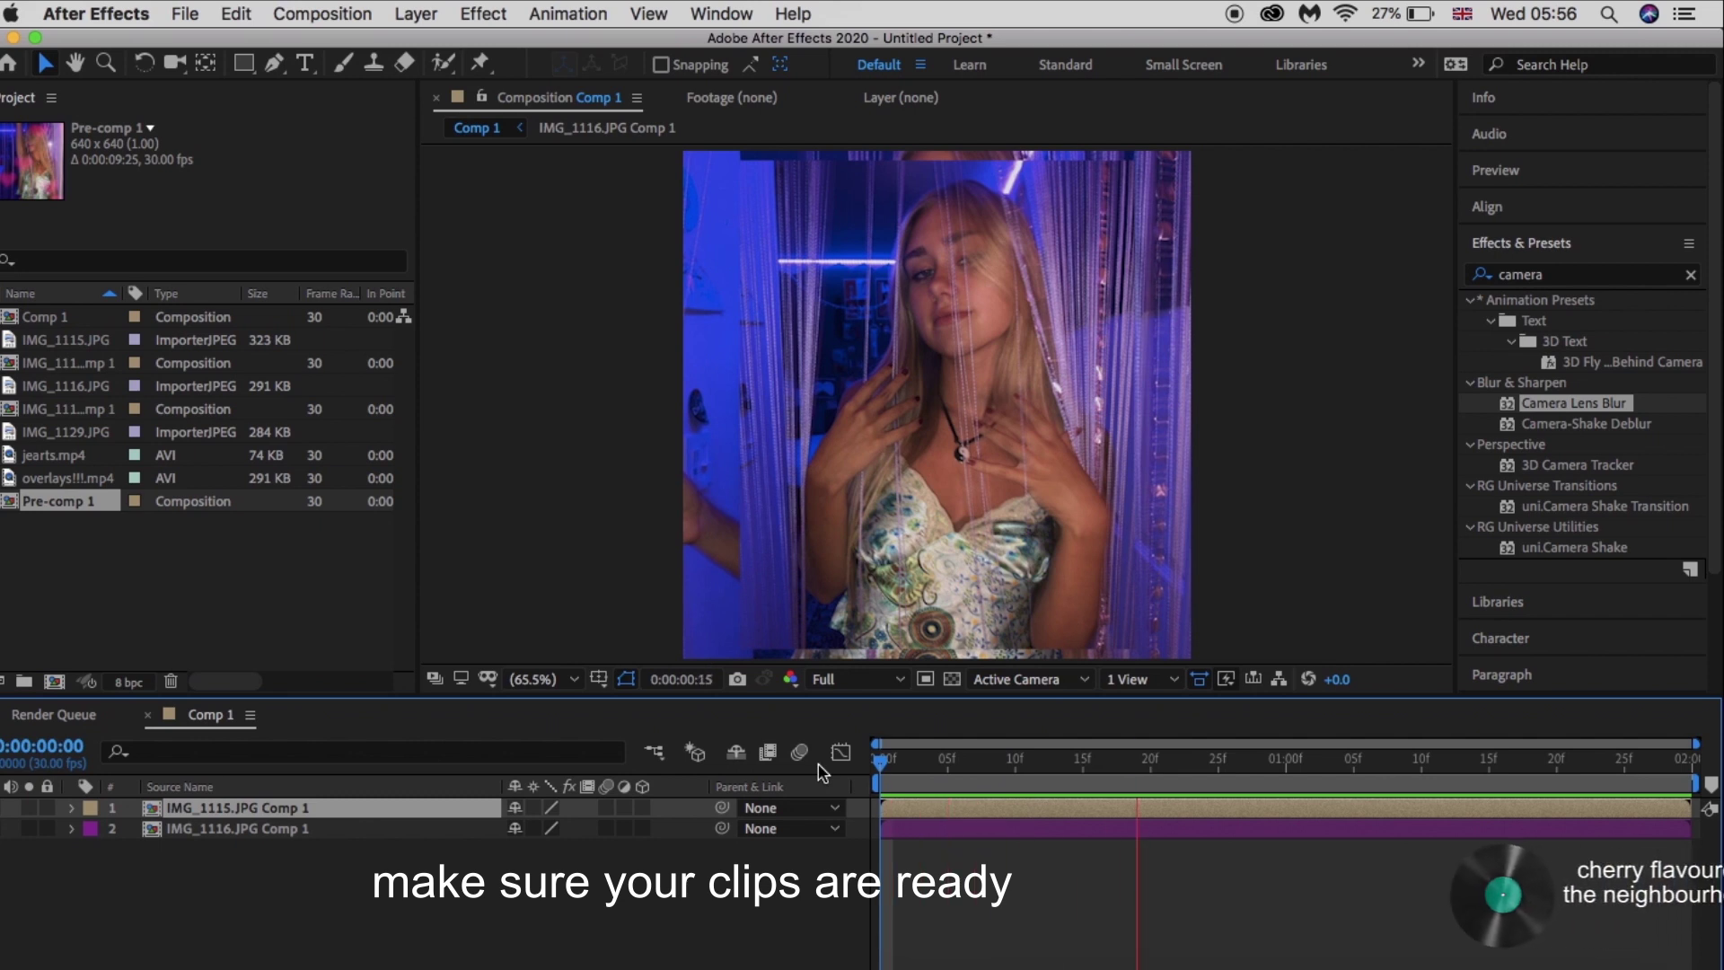
click(885, 807)
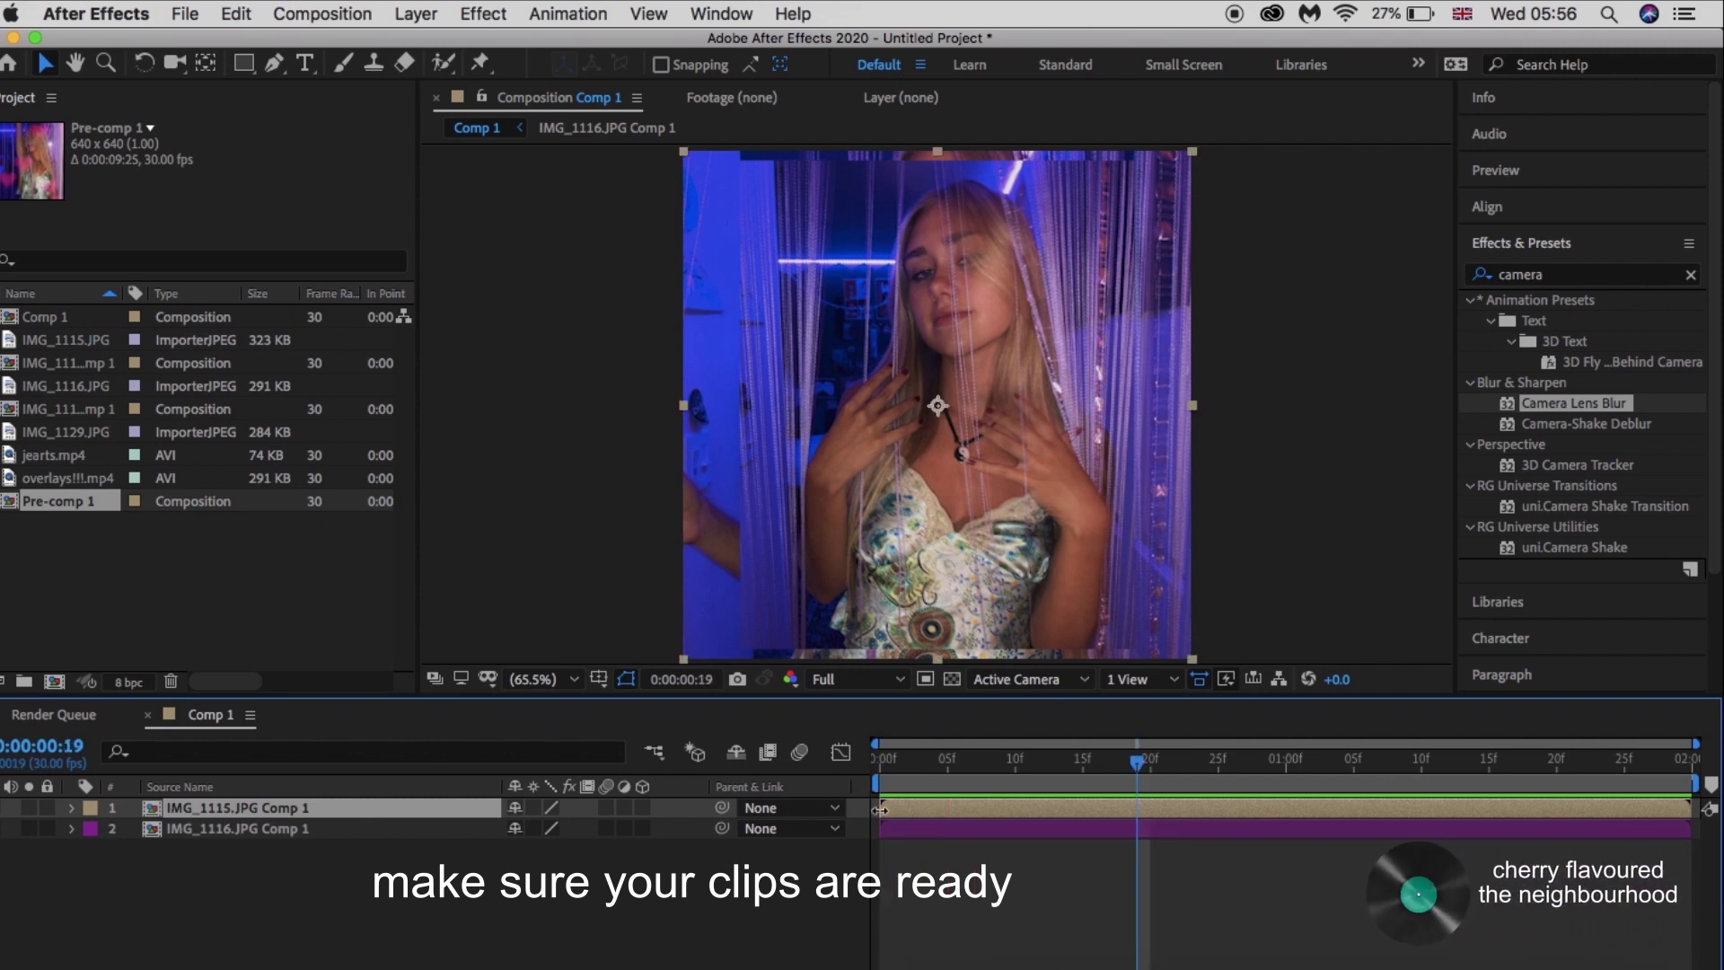
drag(882, 808, 1137, 809)
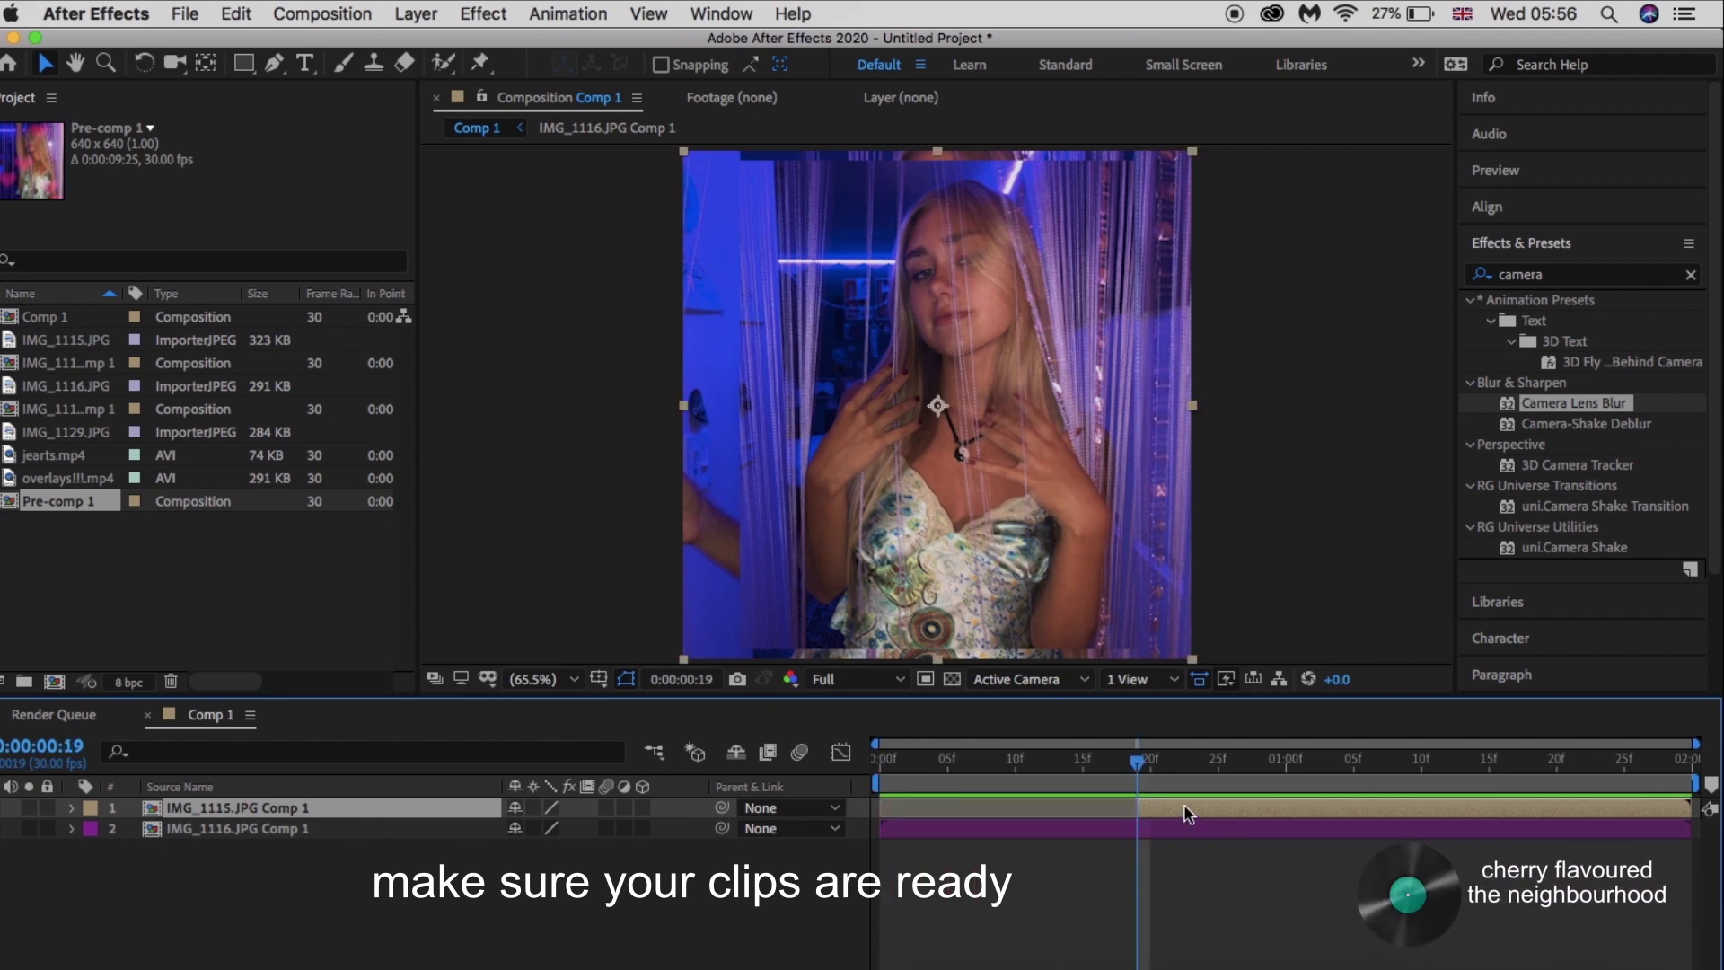
key(g)
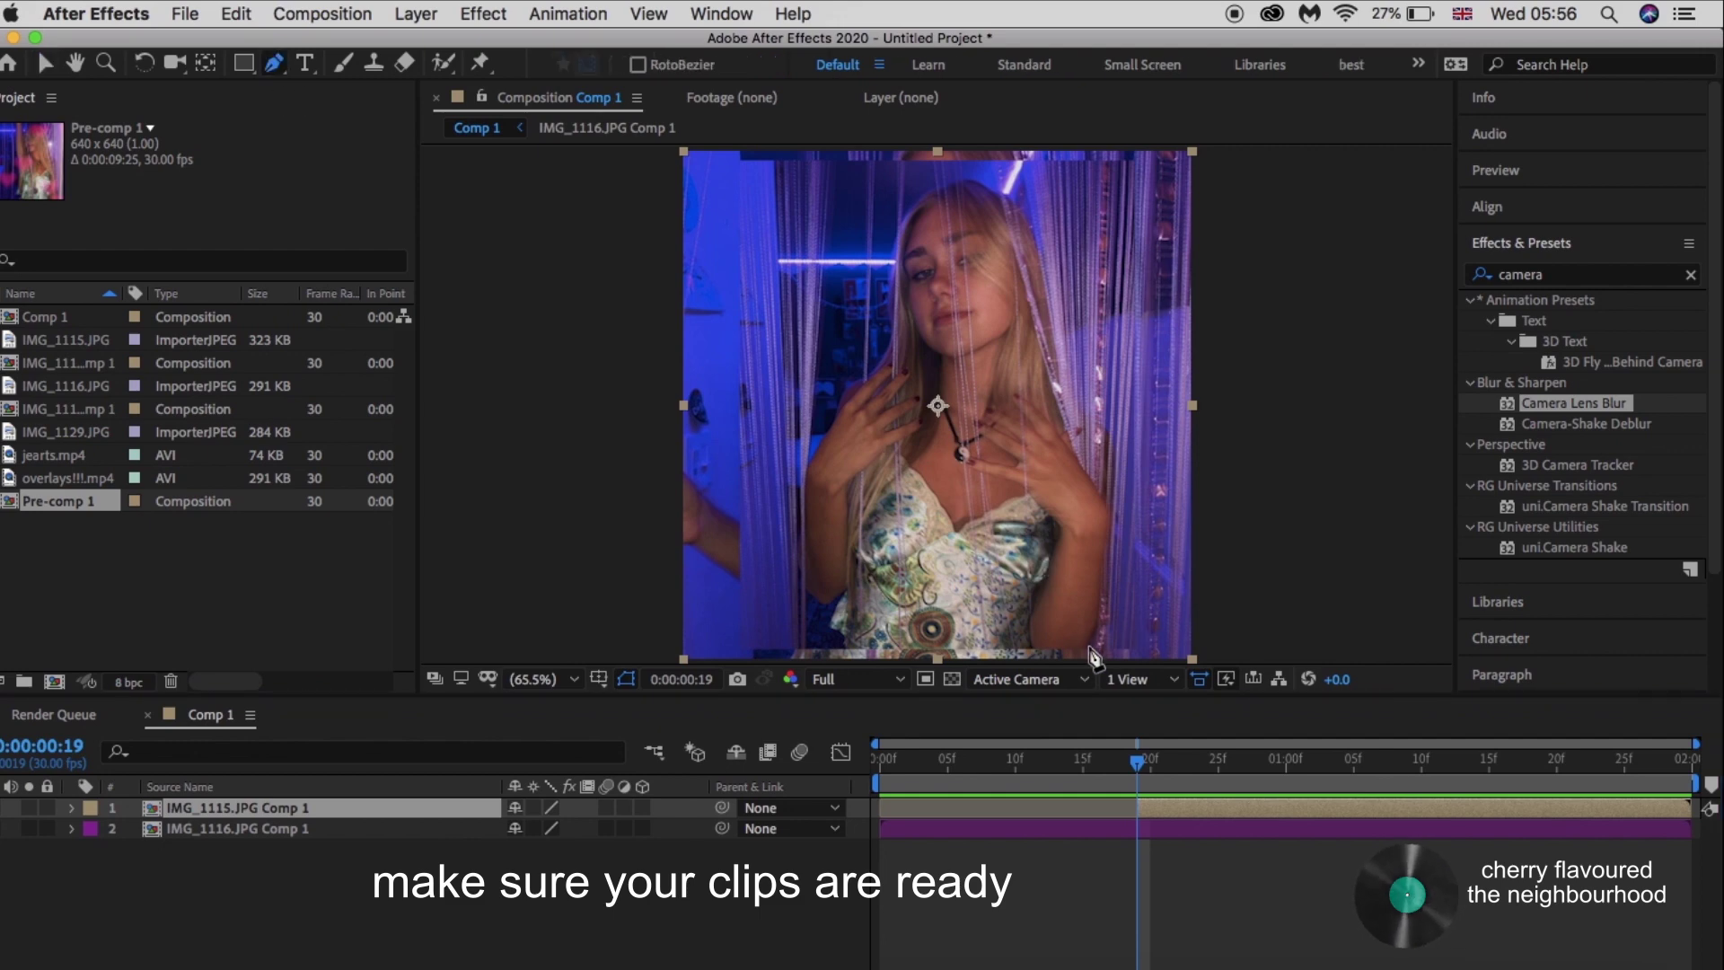
- Start the Pen mask on the top photo, placing points along the hair edge
click(1093, 656)
scroll(1093, 656, up, 3)
click(1090, 649)
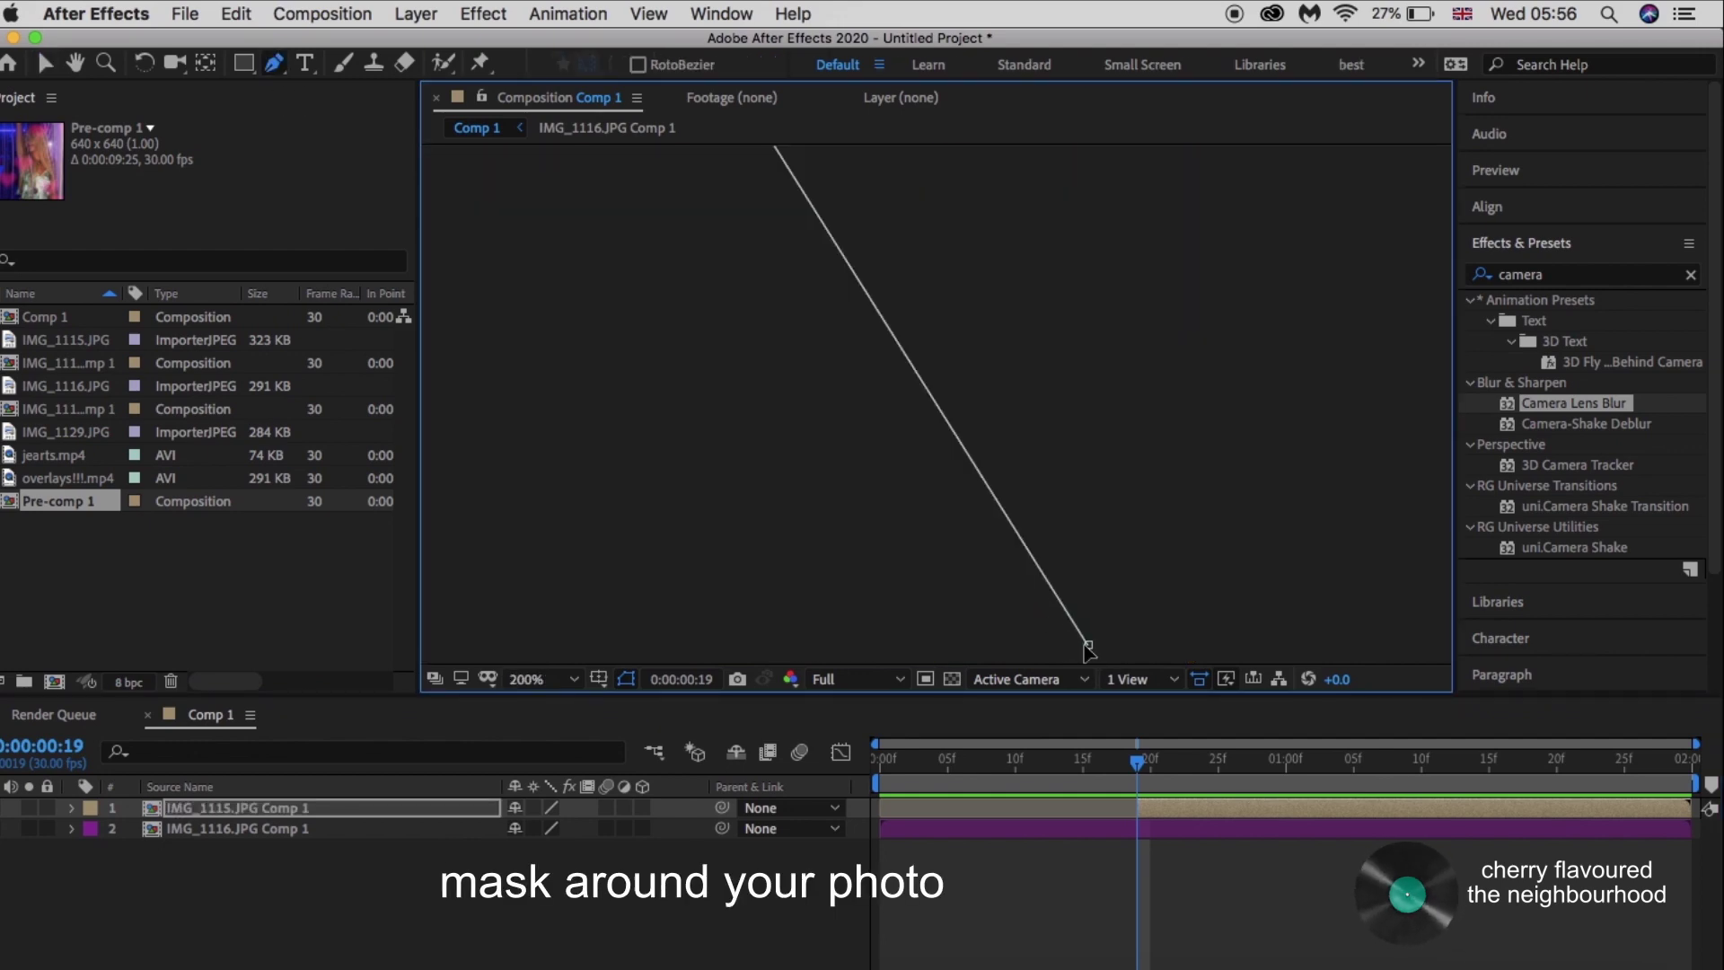
click(677, 339)
drag(688, 160, 697, 396)
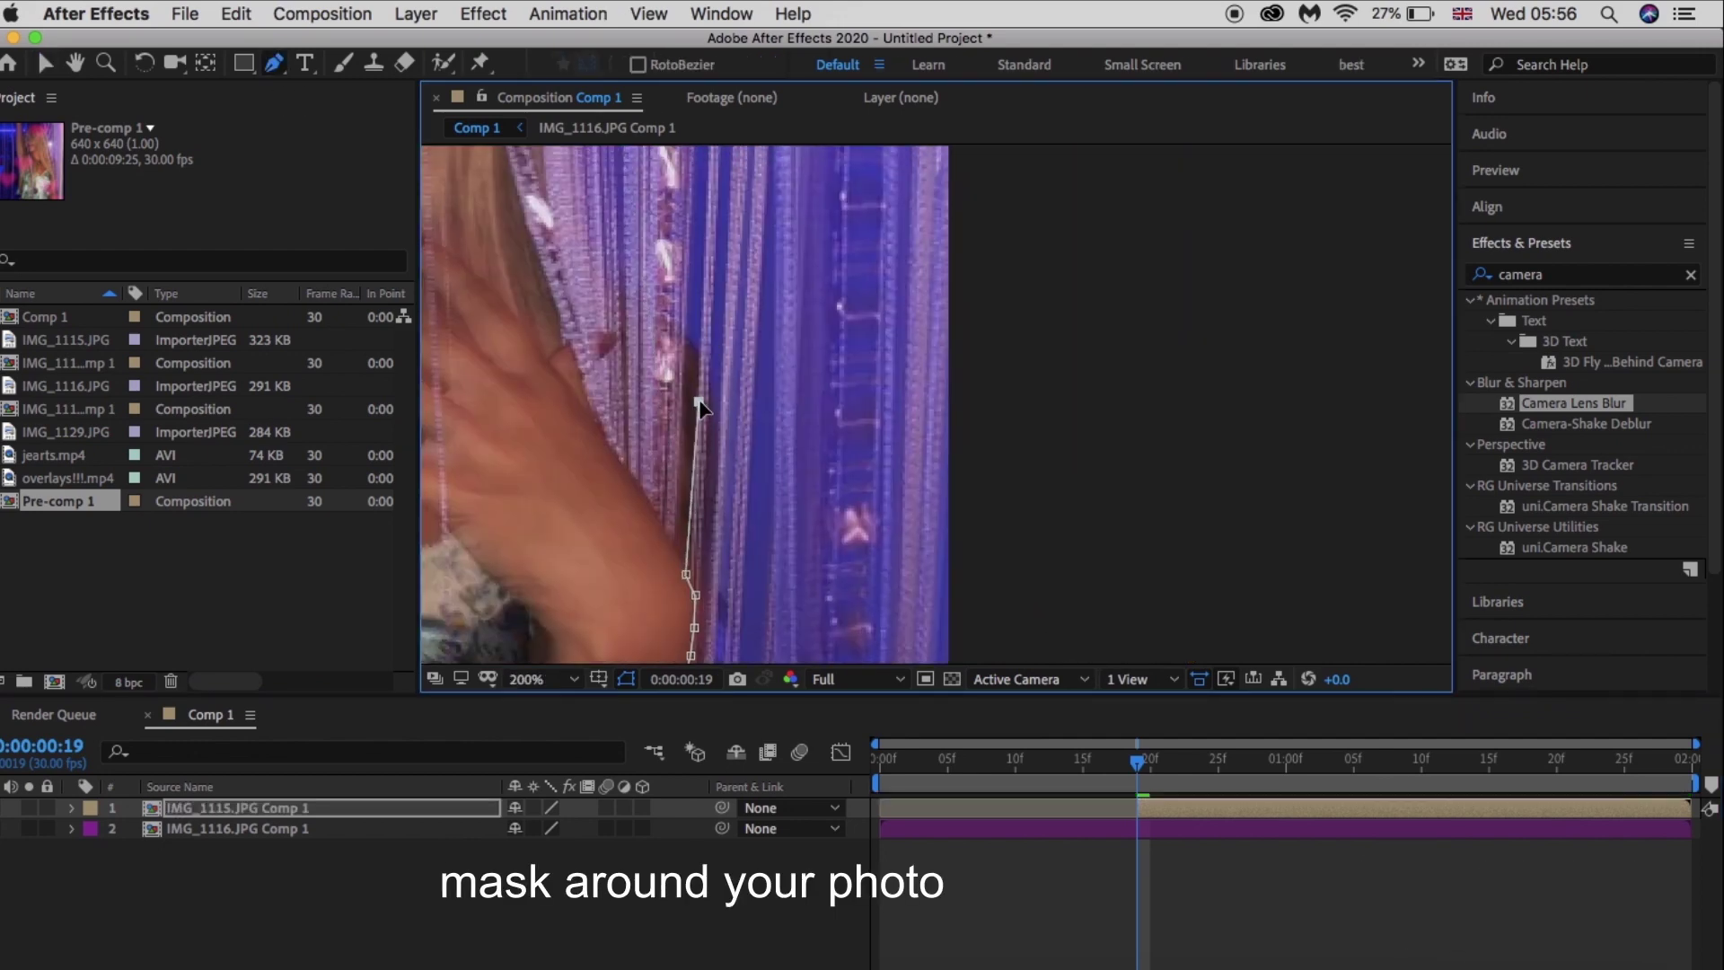
click(690, 344)
click(616, 294)
drag(584, 205, 768, 377)
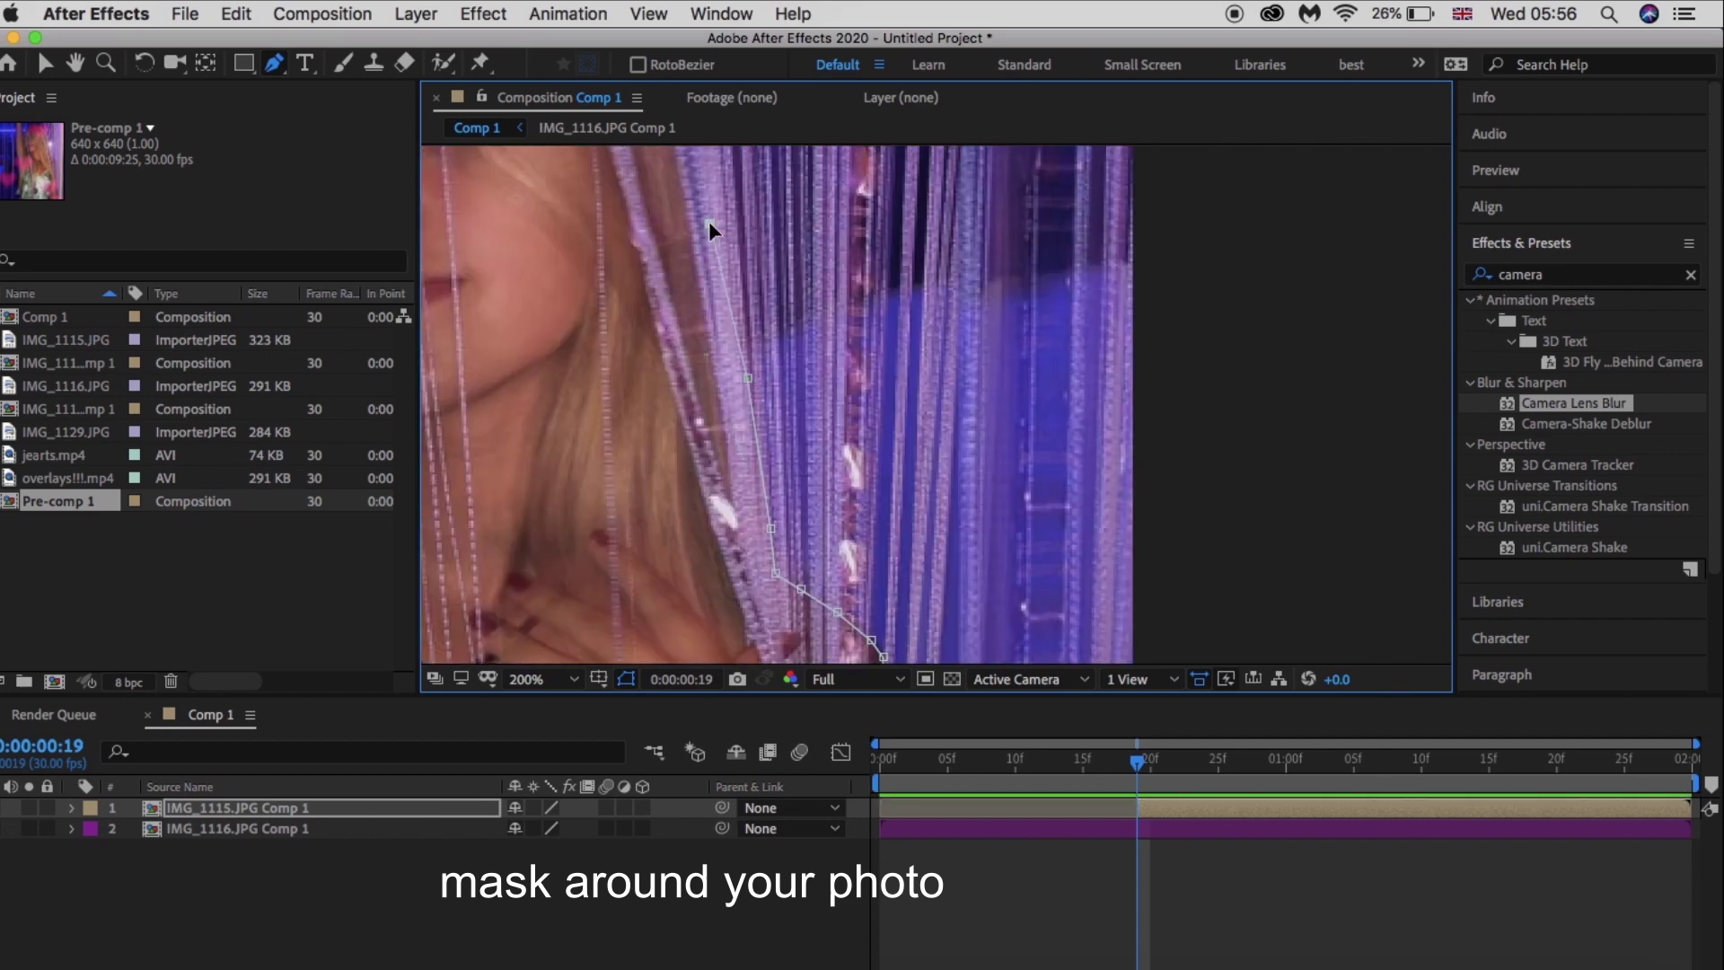
drag(711, 225, 646, 364)
click(621, 317)
click(580, 268)
click(536, 235)
click(503, 213)
drag(486, 220, 904, 220)
click(896, 204)
click(822, 216)
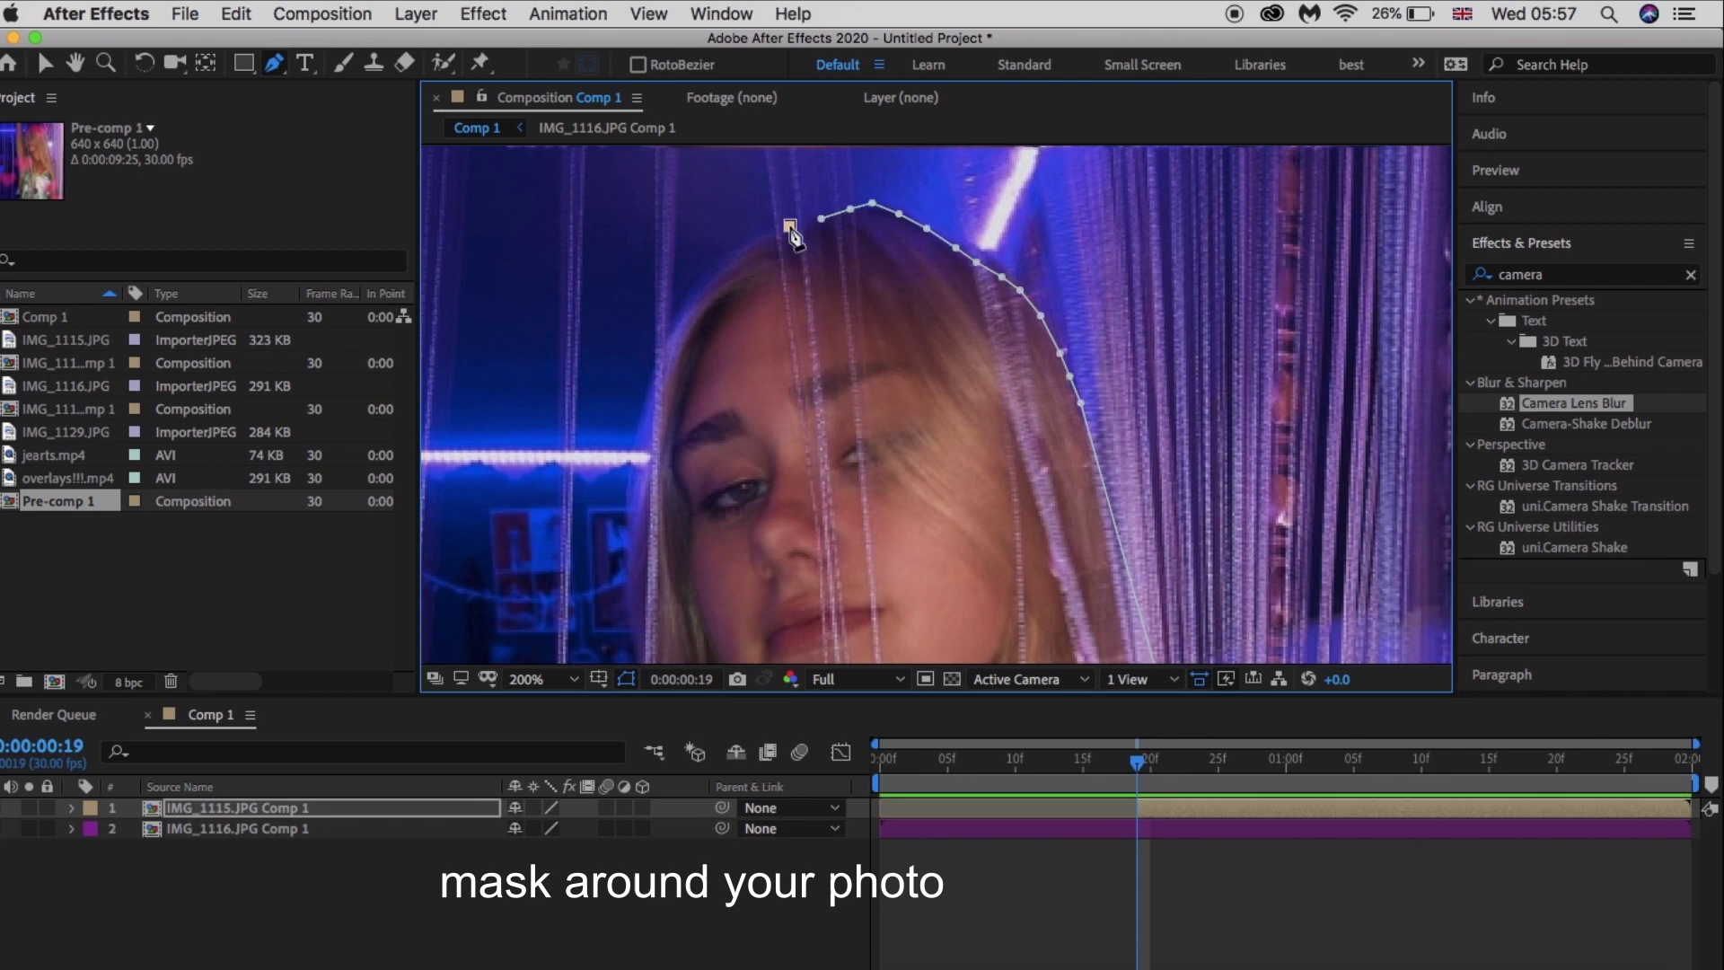
- Continue the mask over the top of the head and down the hair's left side
click(767, 235)
click(702, 279)
click(672, 312)
click(656, 354)
click(639, 401)
click(629, 468)
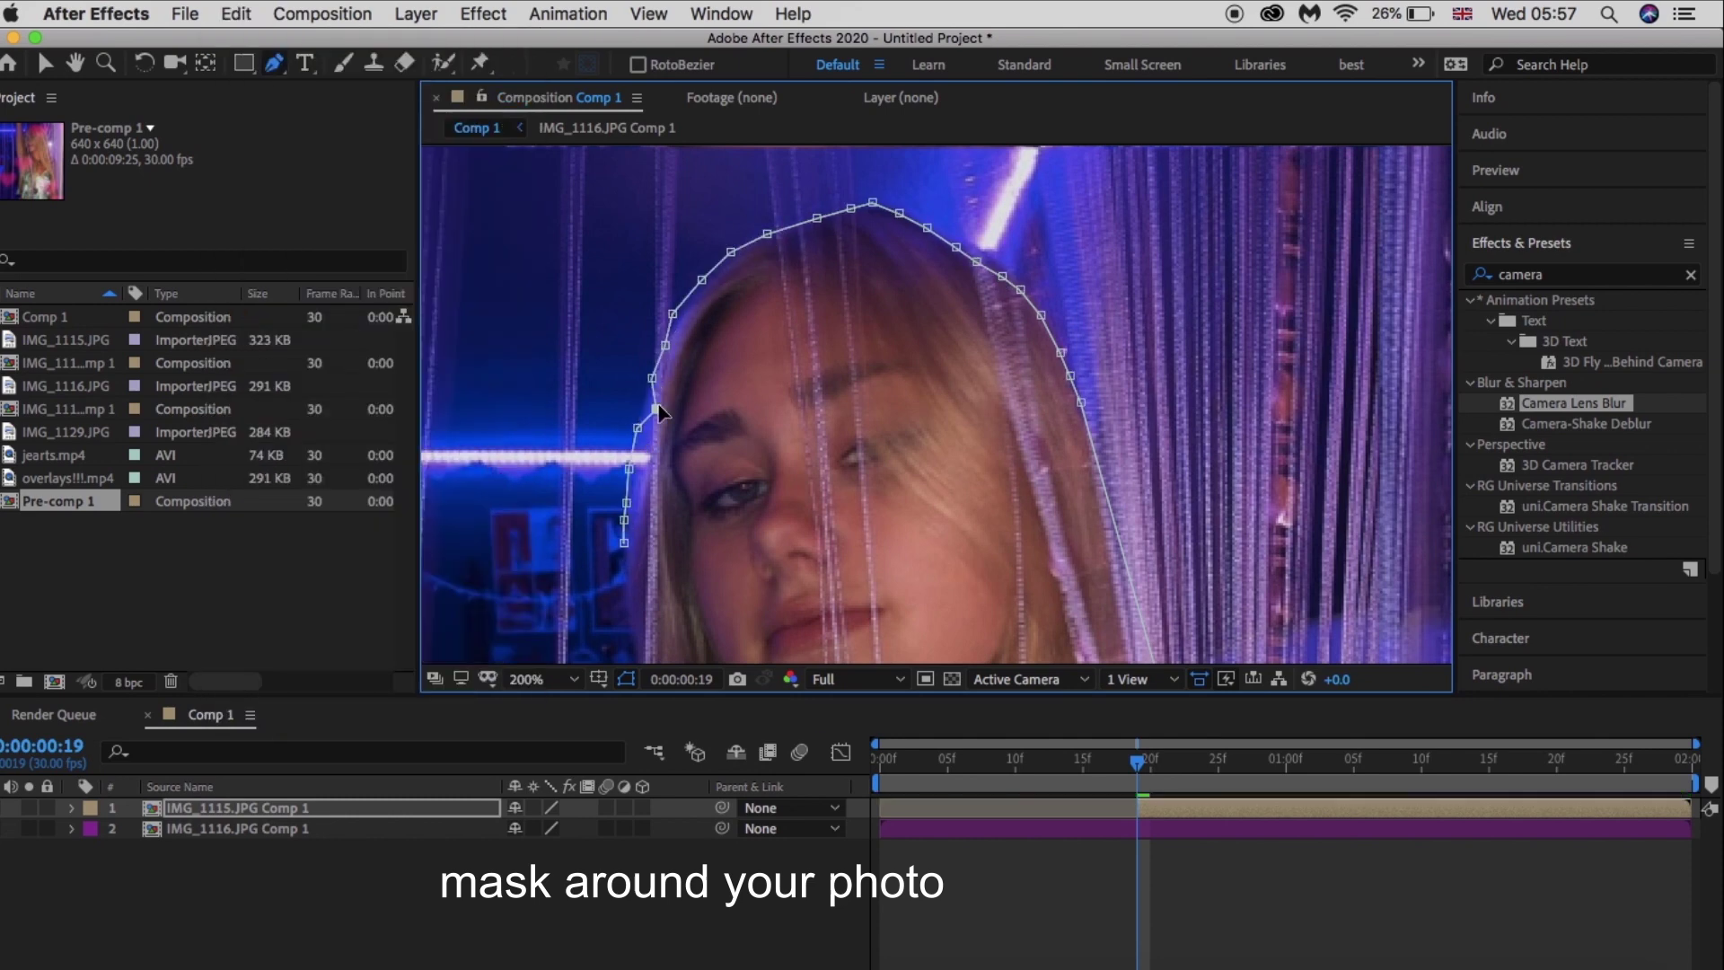
click(648, 475)
click(624, 542)
click(627, 613)
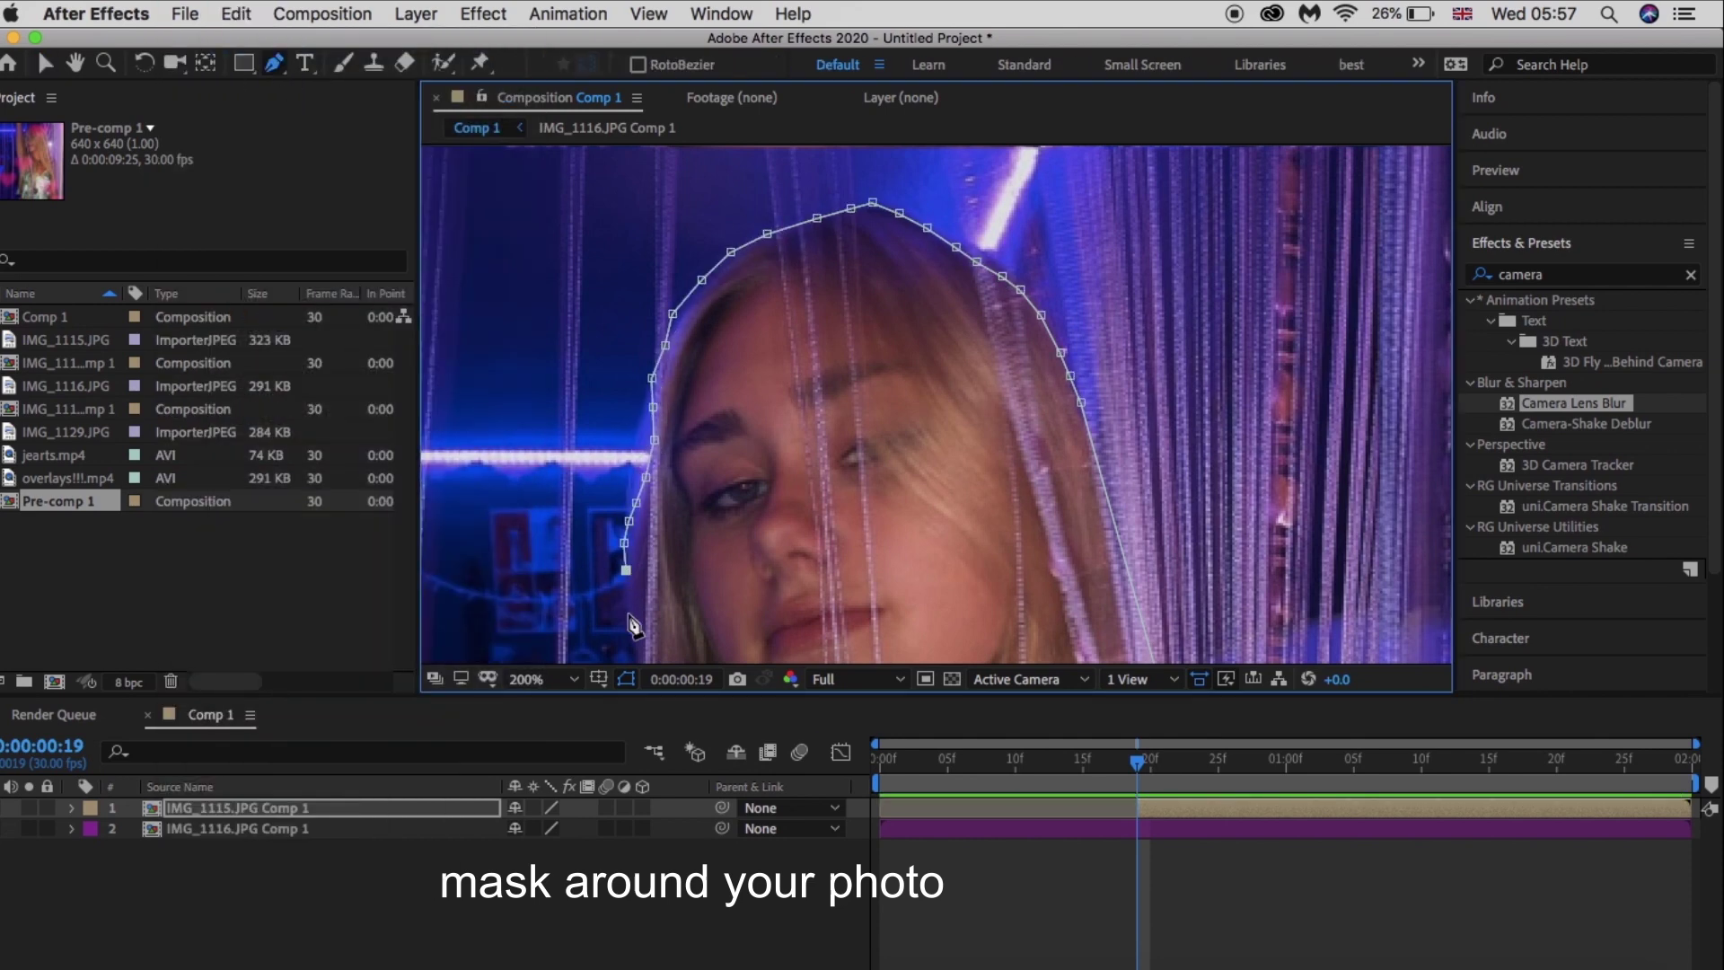
scroll(629, 627, down, 3)
- Trace the neck, arm and lower edge to close the mask, then zoom to Fit
click(617, 528)
click(580, 583)
scroll(505, 633, down, 5)
click(532, 475)
click(515, 509)
scroll(496, 553, down, 5)
click(472, 512)
click(458, 555)
scroll(485, 669, down, 5)
click(567, 593)
click(611, 555)
click(593, 666)
scroll(593, 667, down, 3)
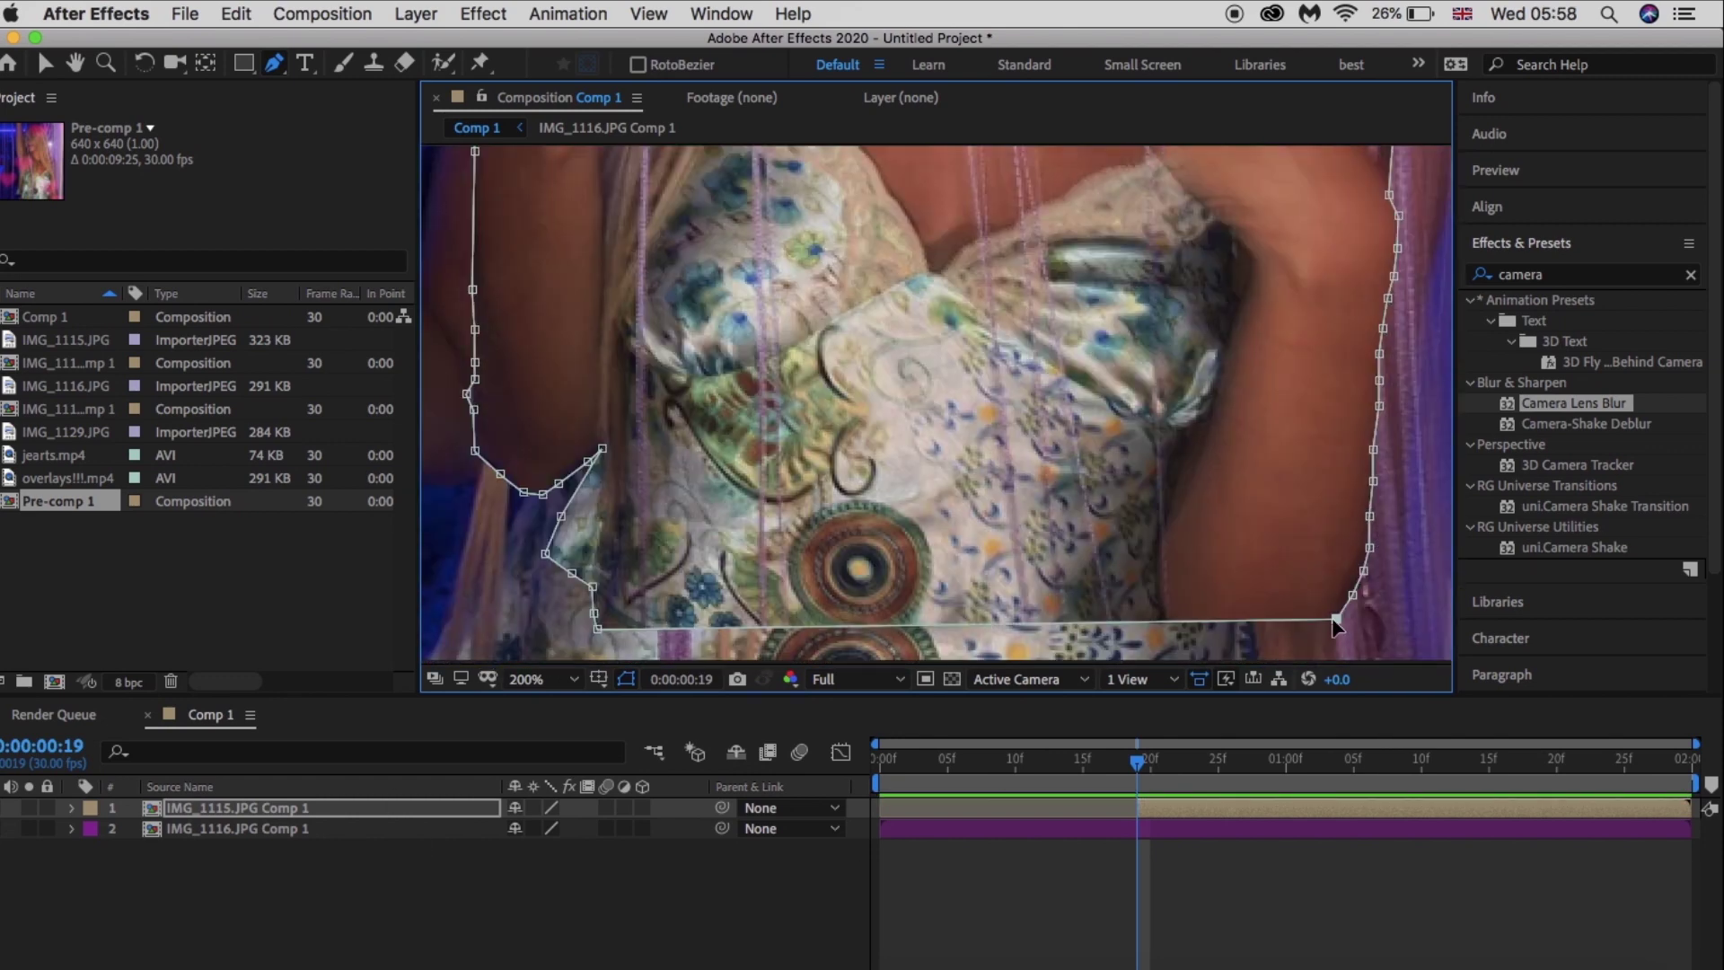
click(1334, 627)
click(539, 679)
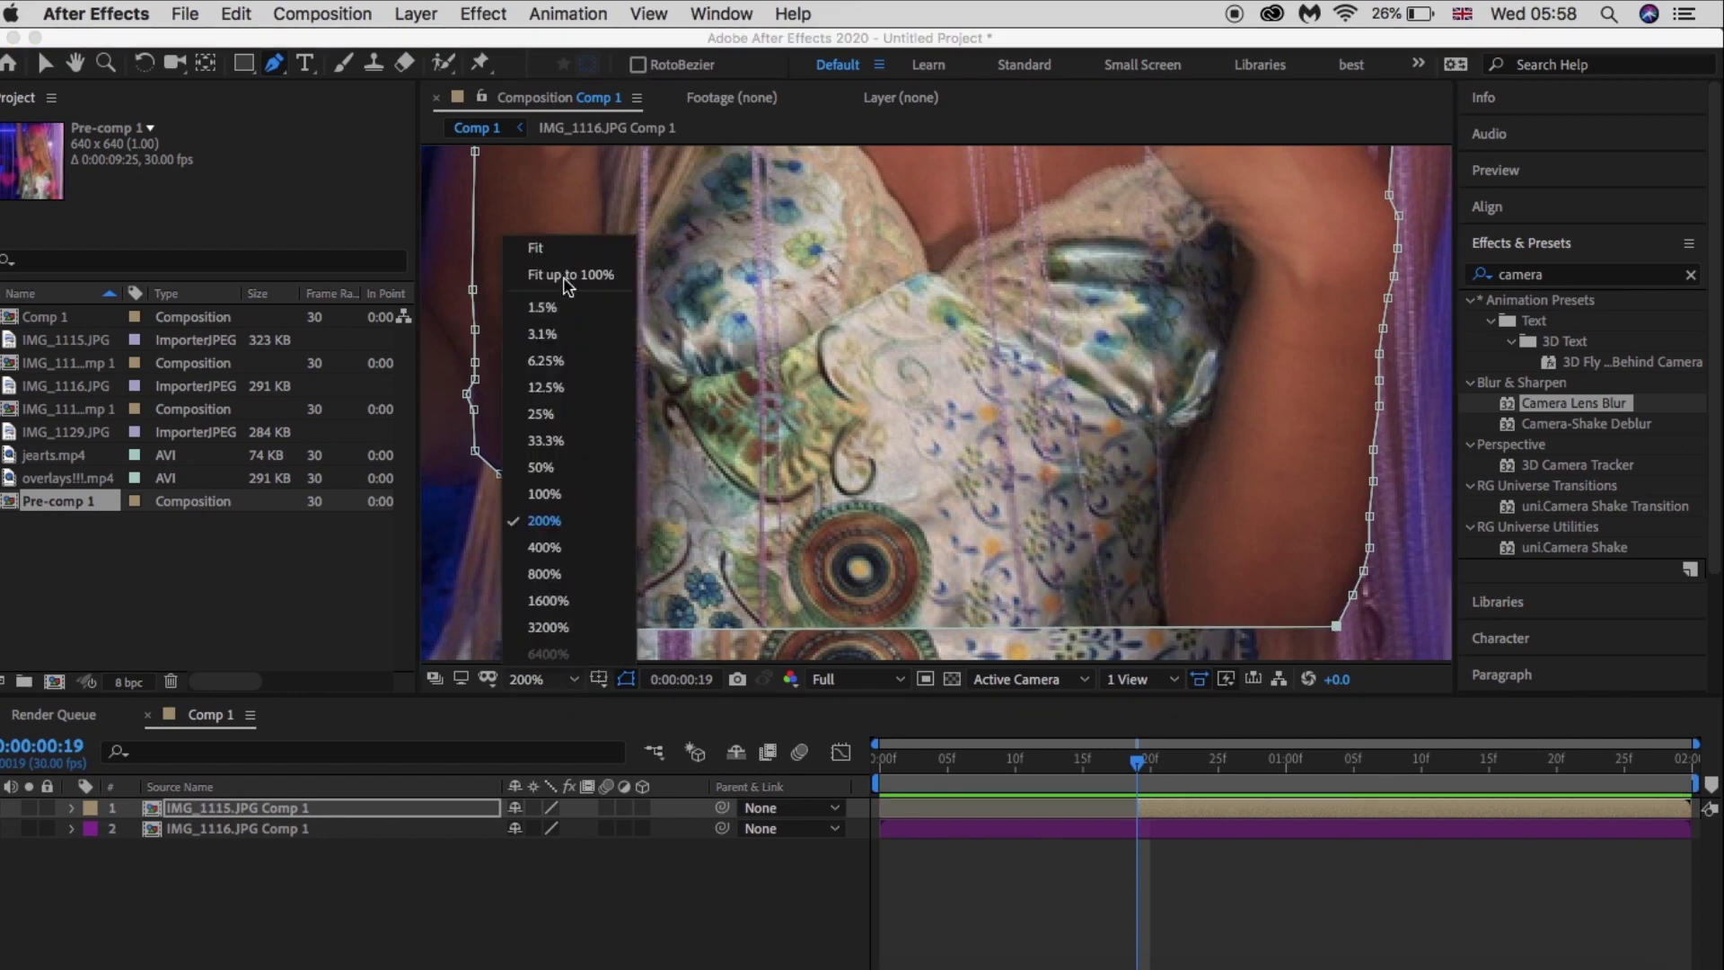
click(552, 264)
- Duplicate the masked top photo layer
click(1105, 861)
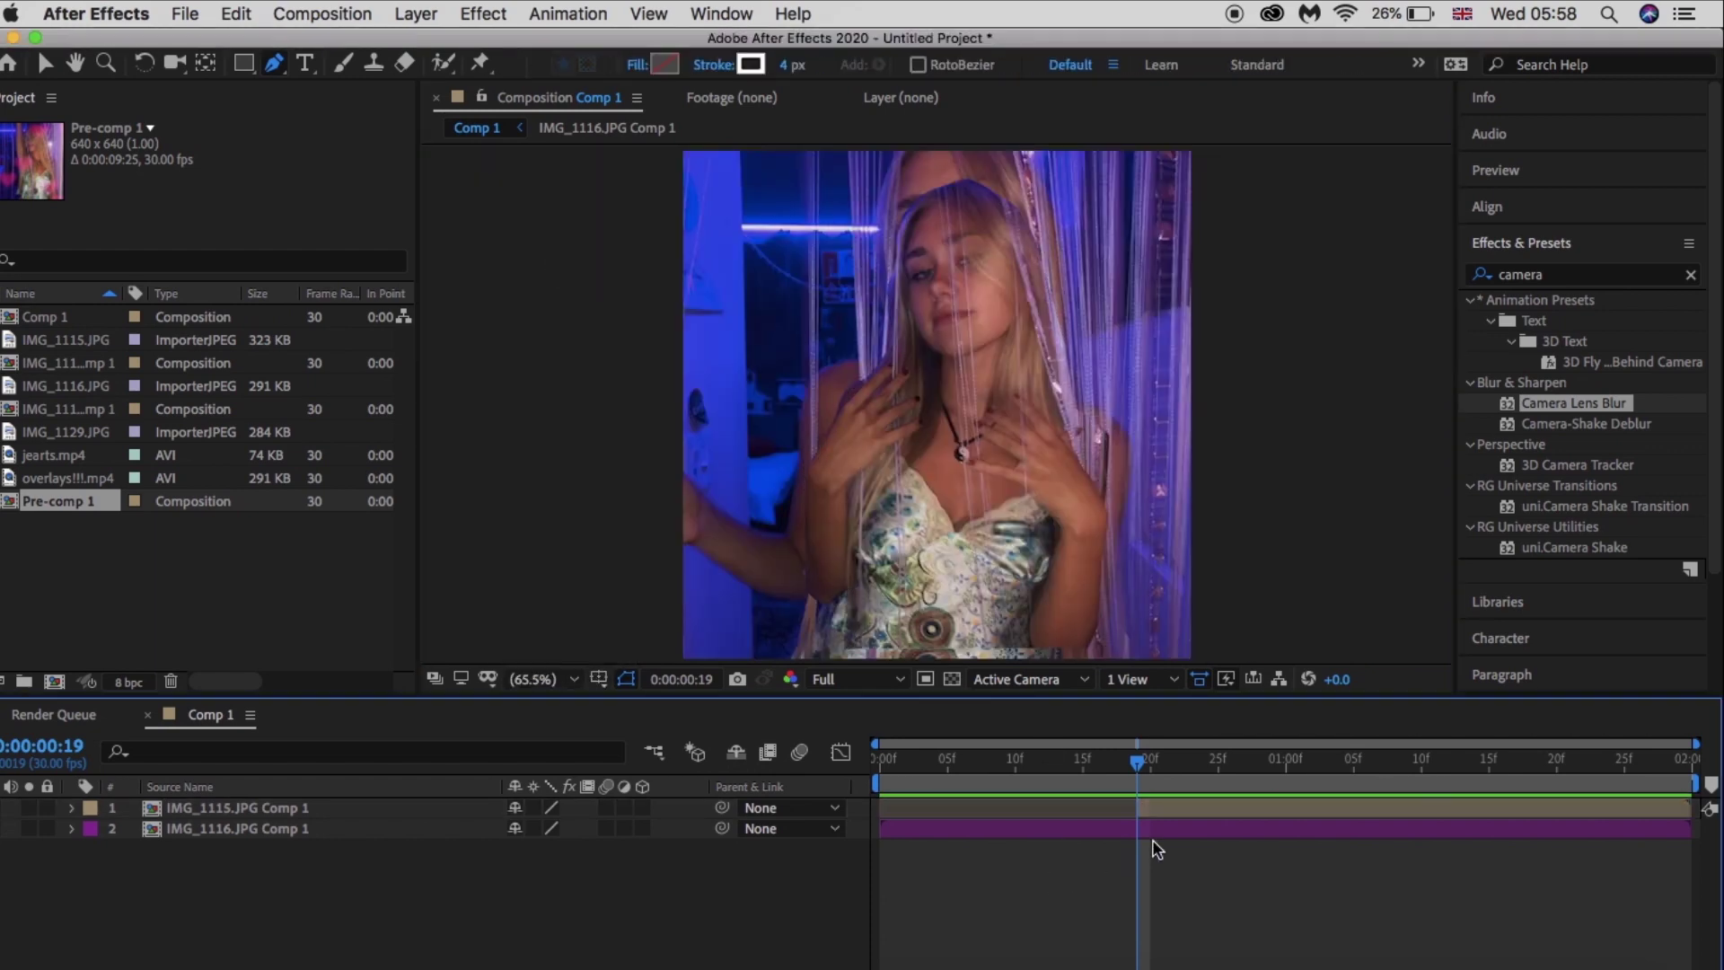
click(1189, 808)
key(ctrl+d)
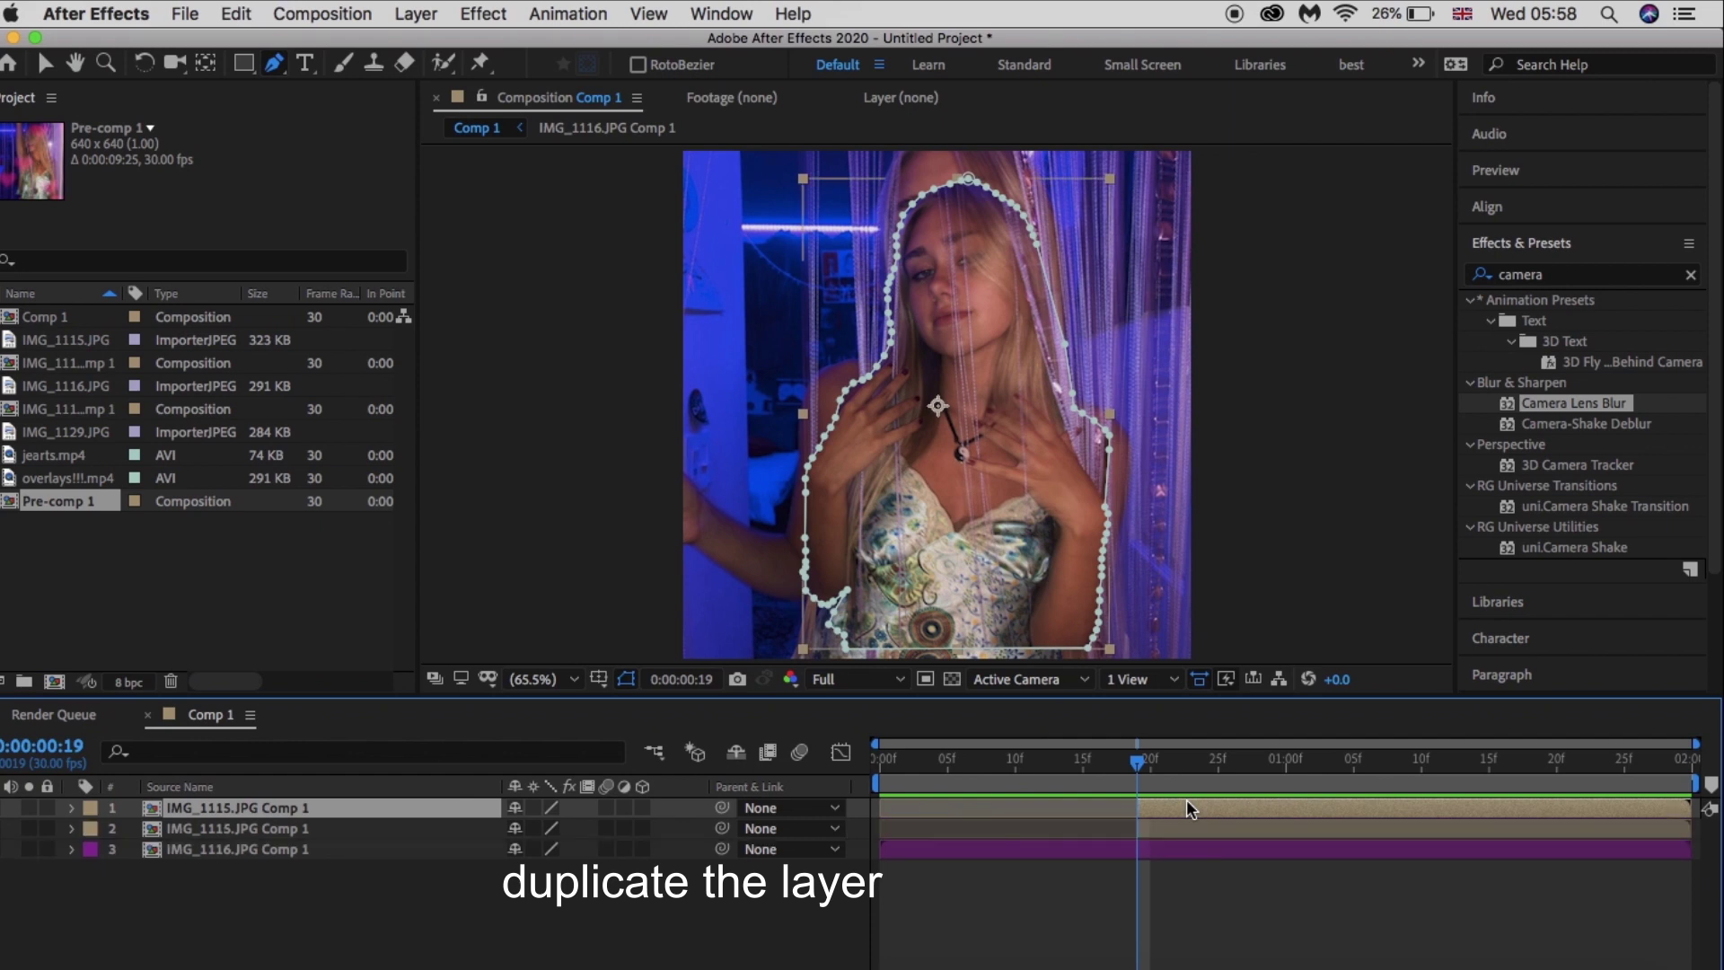
- Set Mask 1's feather on the top copy to 8 pixels
click(72, 808)
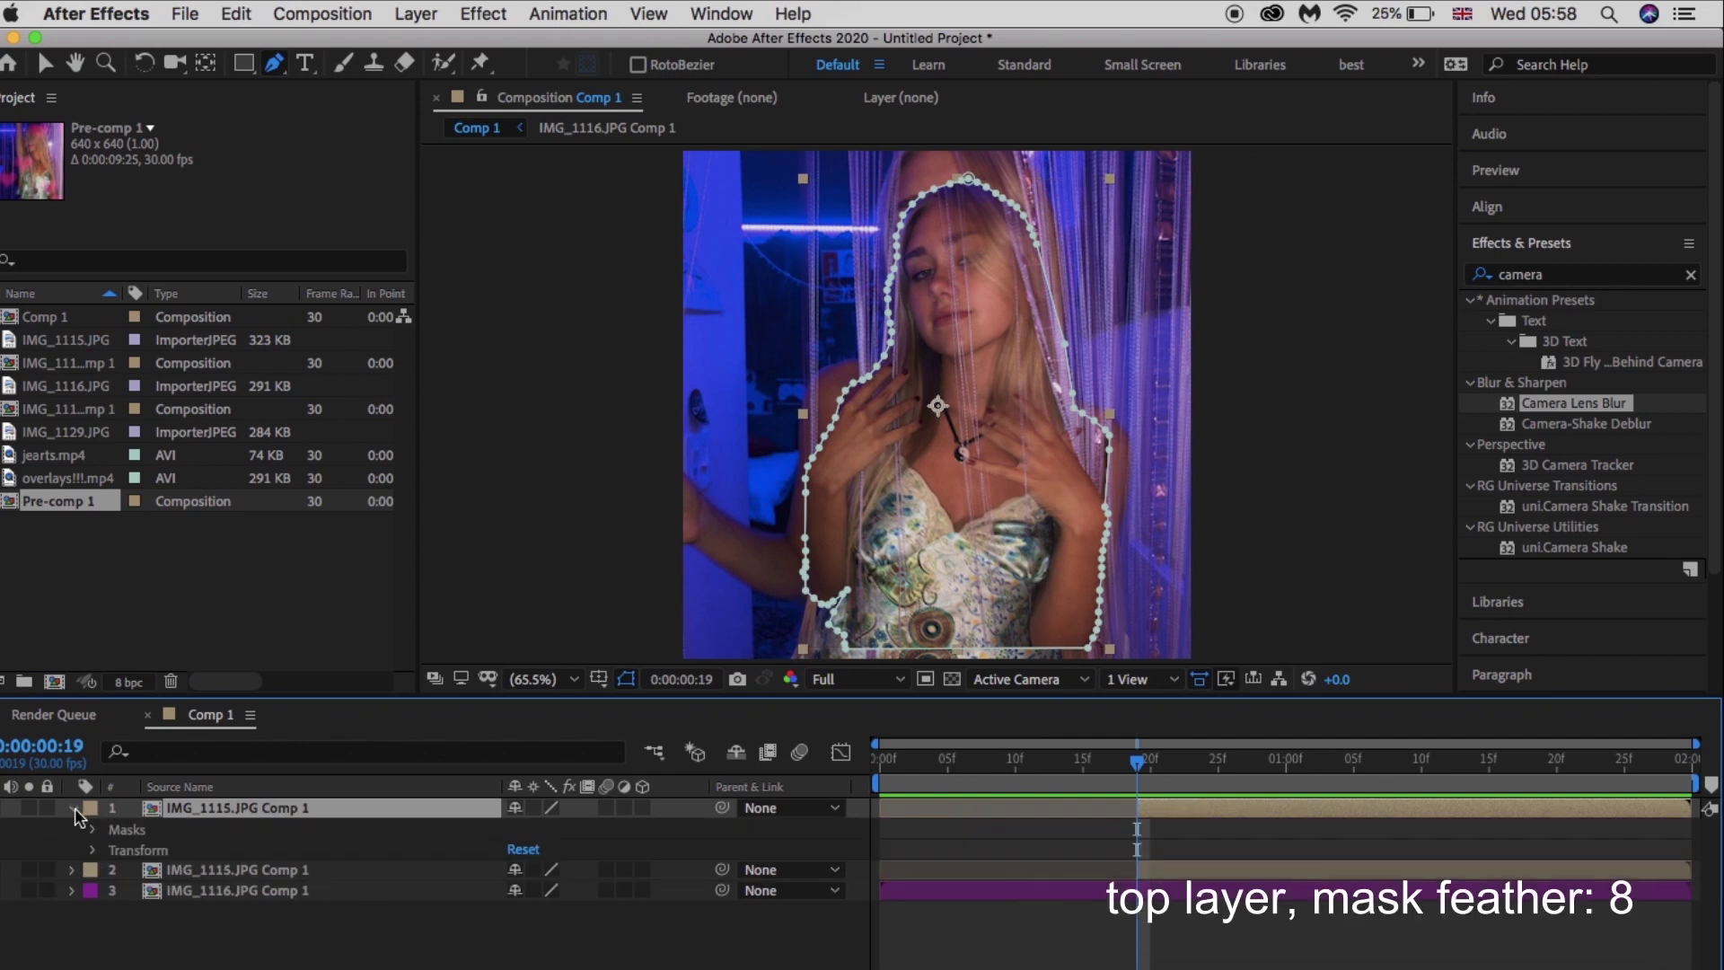
click(94, 831)
click(114, 849)
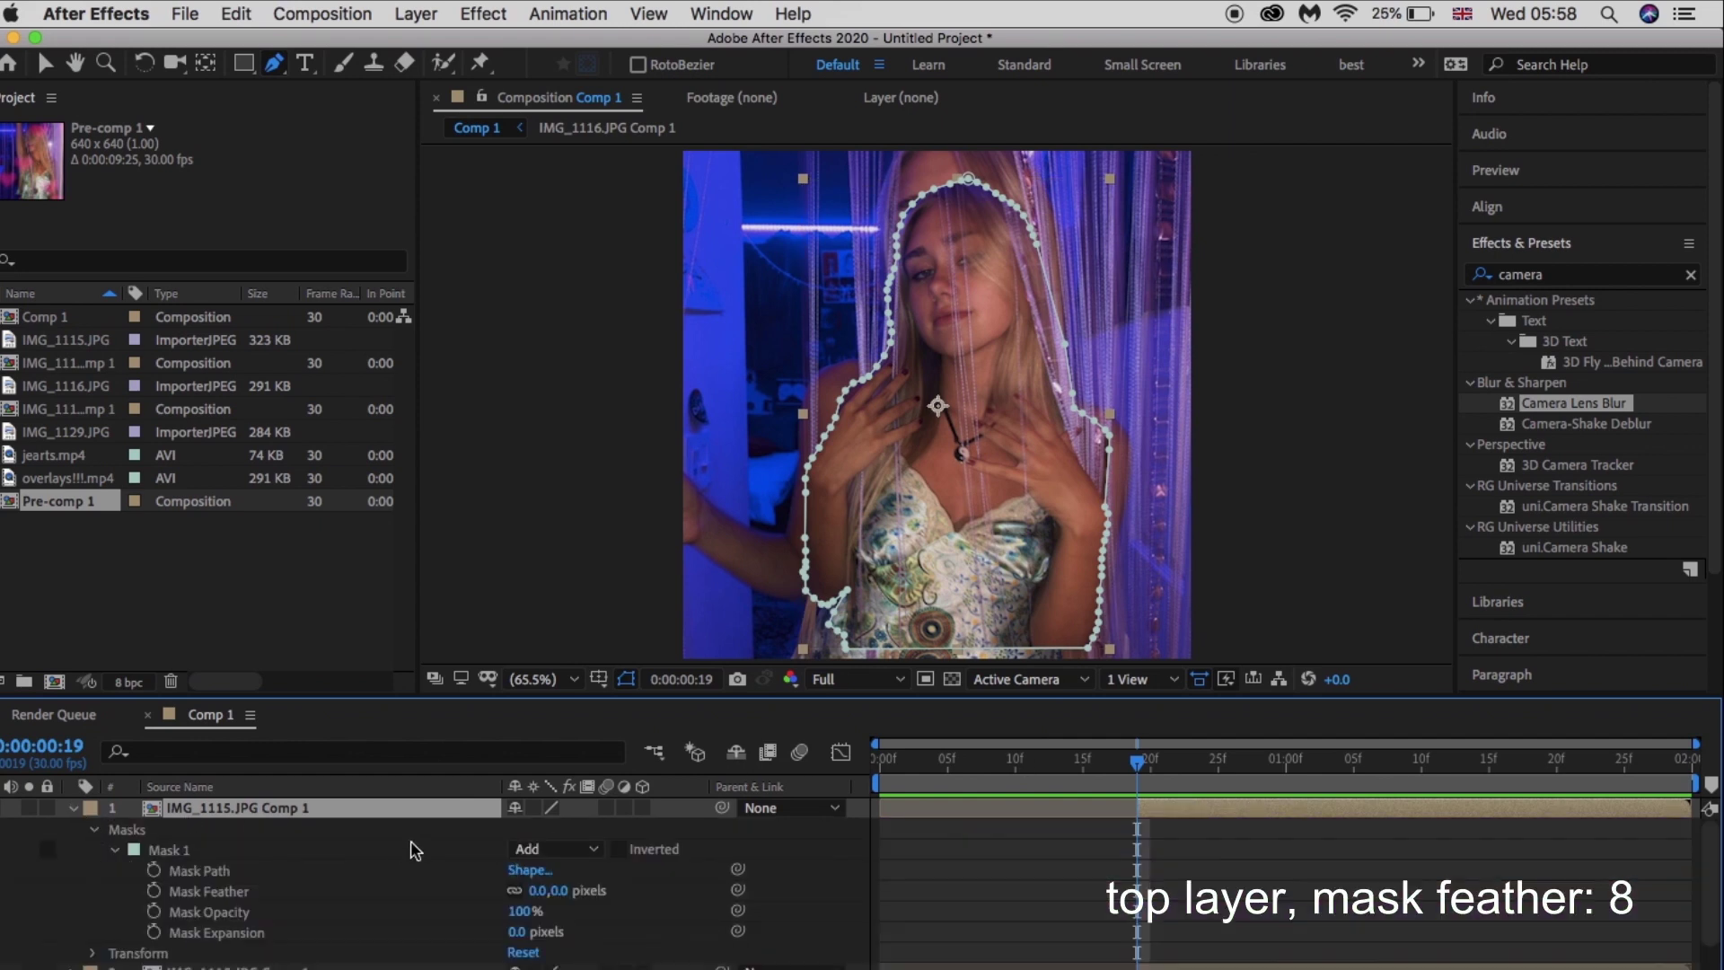
click(538, 890)
text(8)
key(Return)
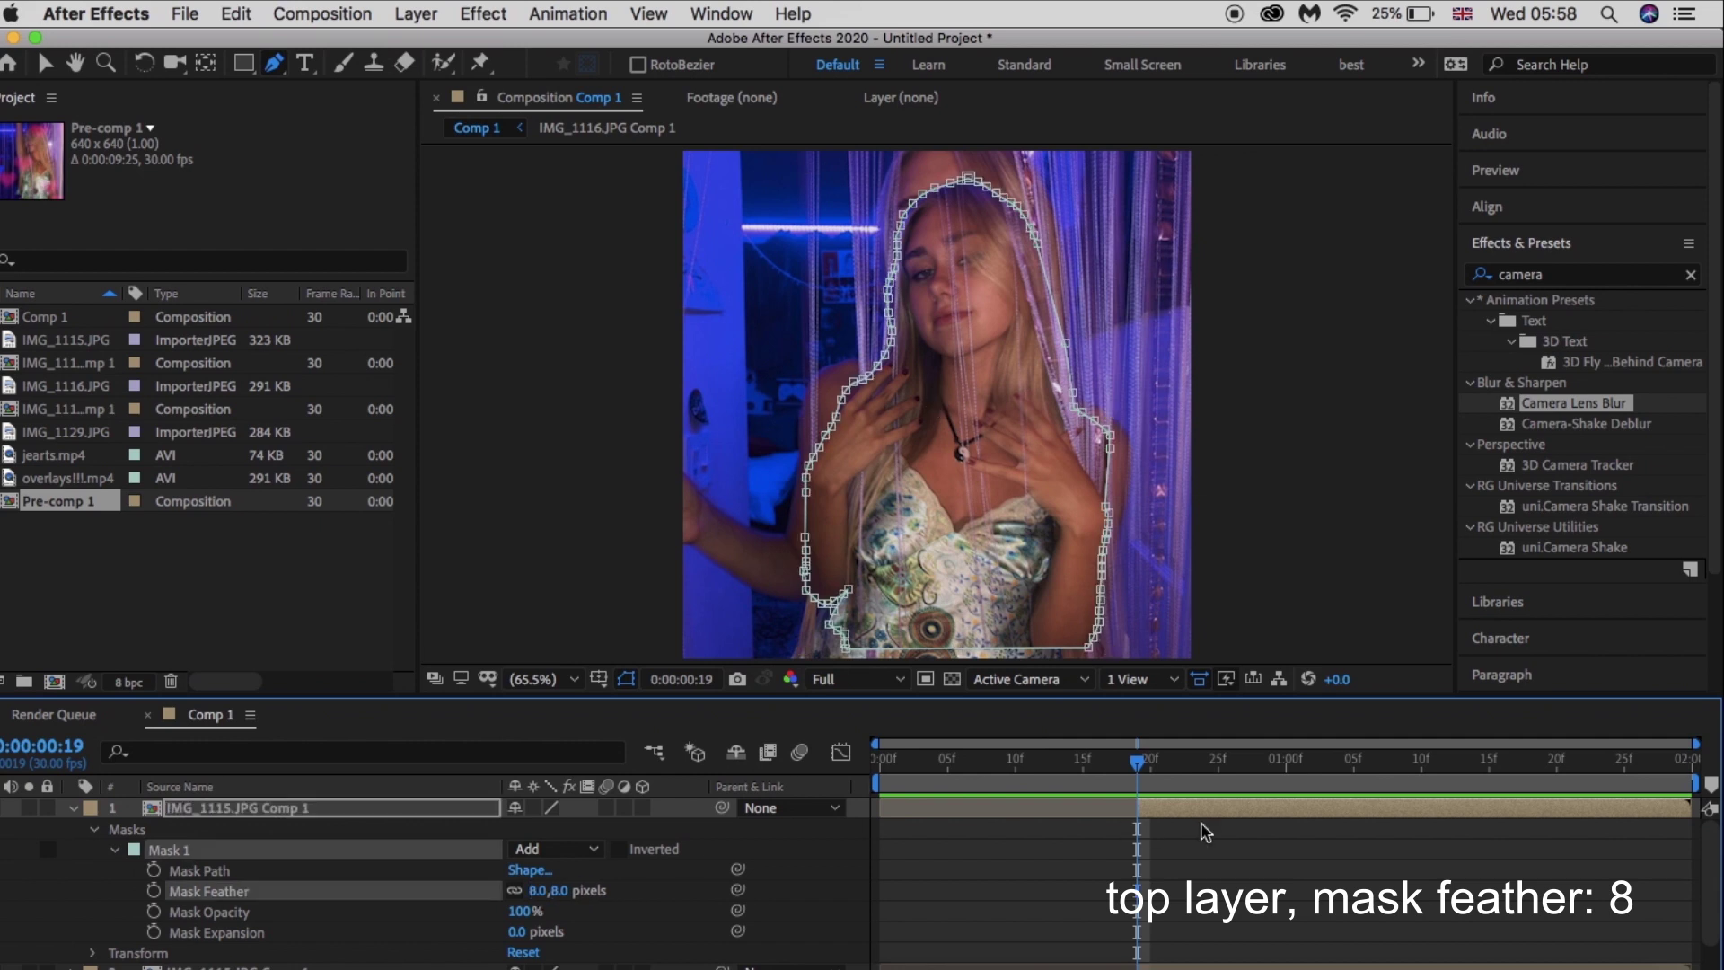
key(u)
- Scale the second photo layer to 103%
click(1226, 828)
text(s)
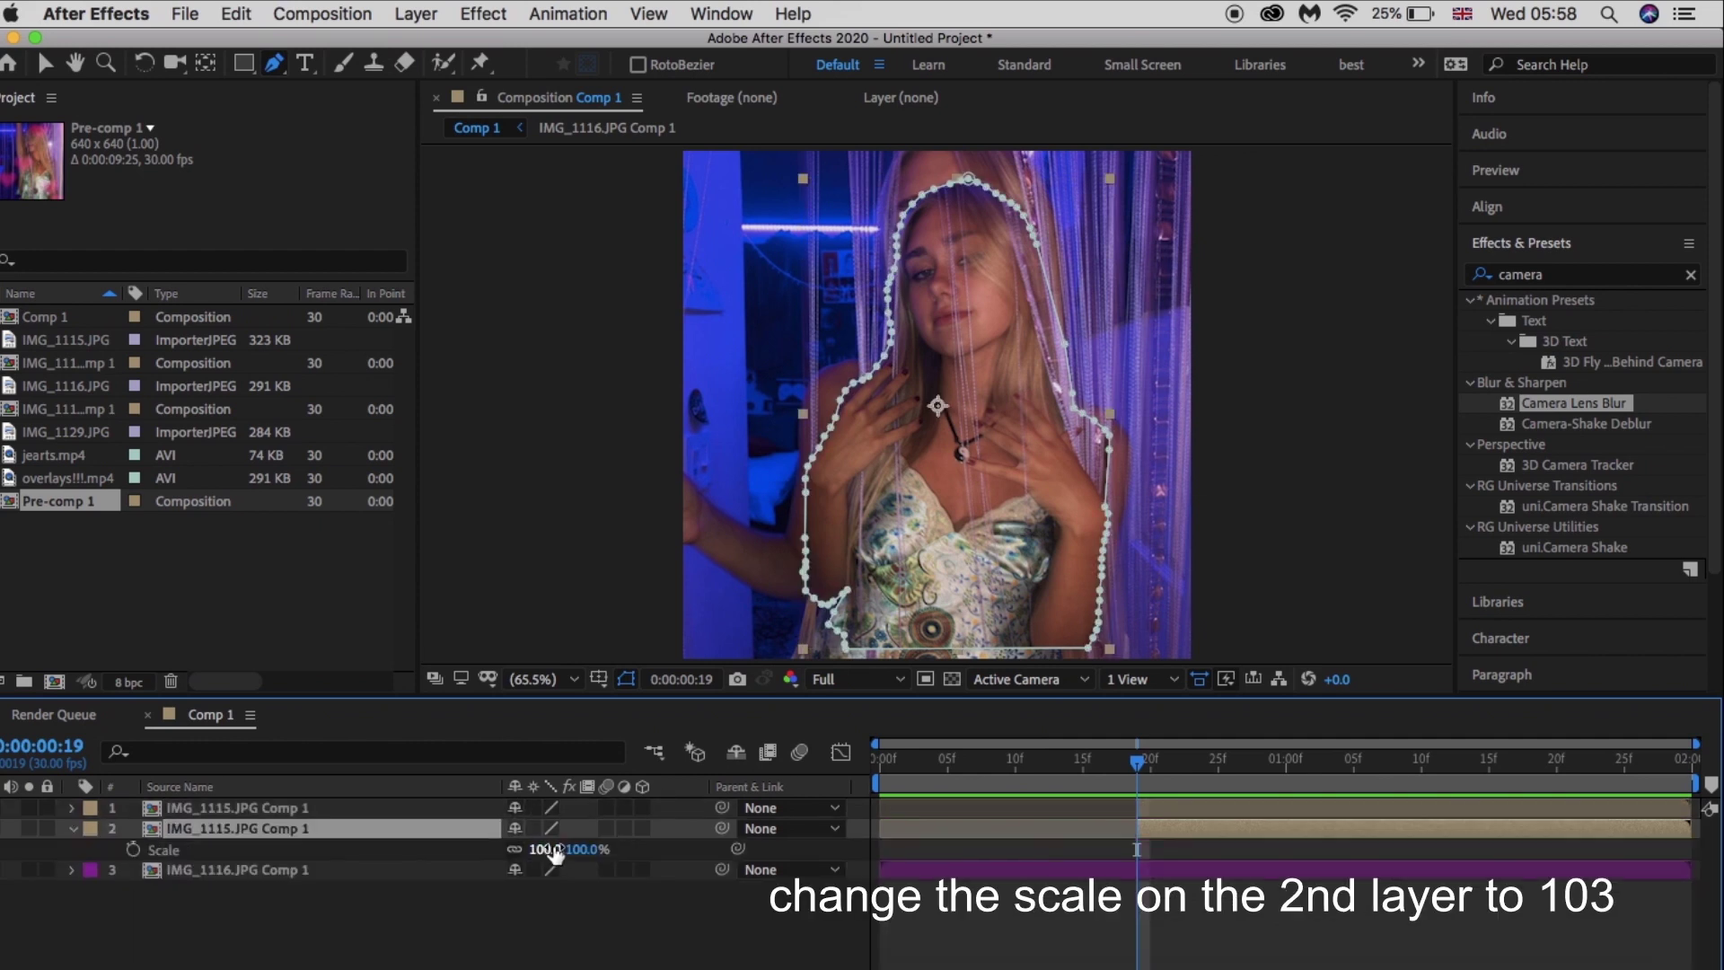
text(3)
key(Return)
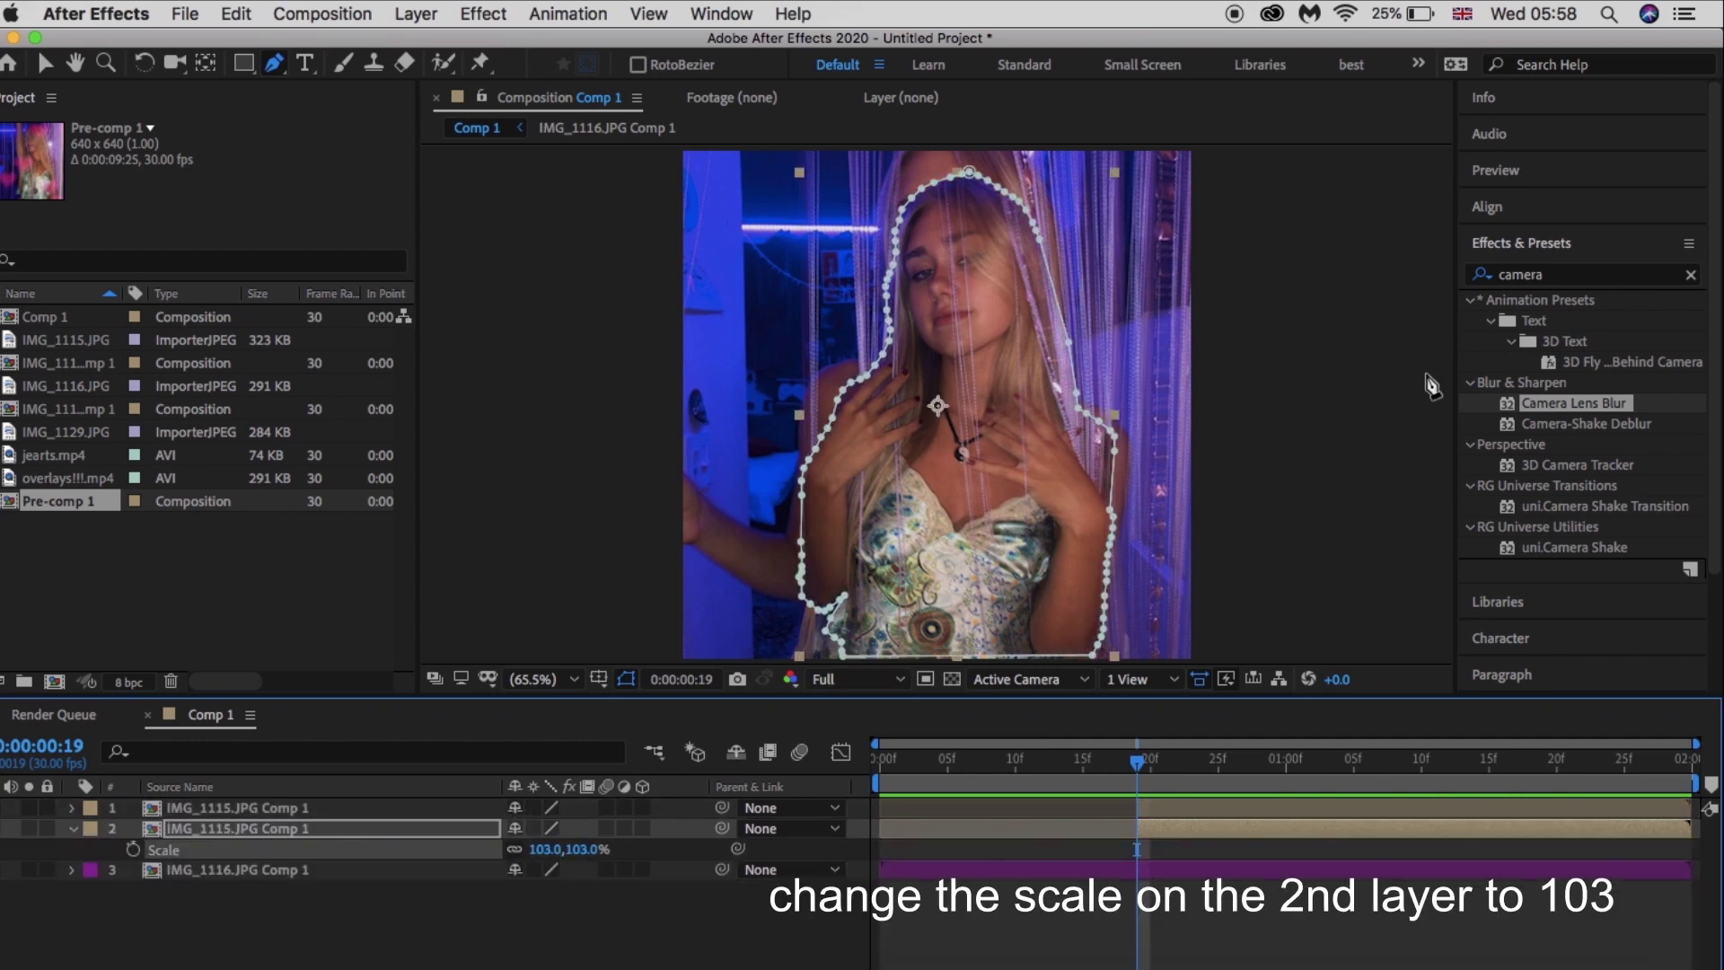
key(s)
- Apply a Fill effect to the second layer with white as its colour
click(1532, 276)
text(fill)
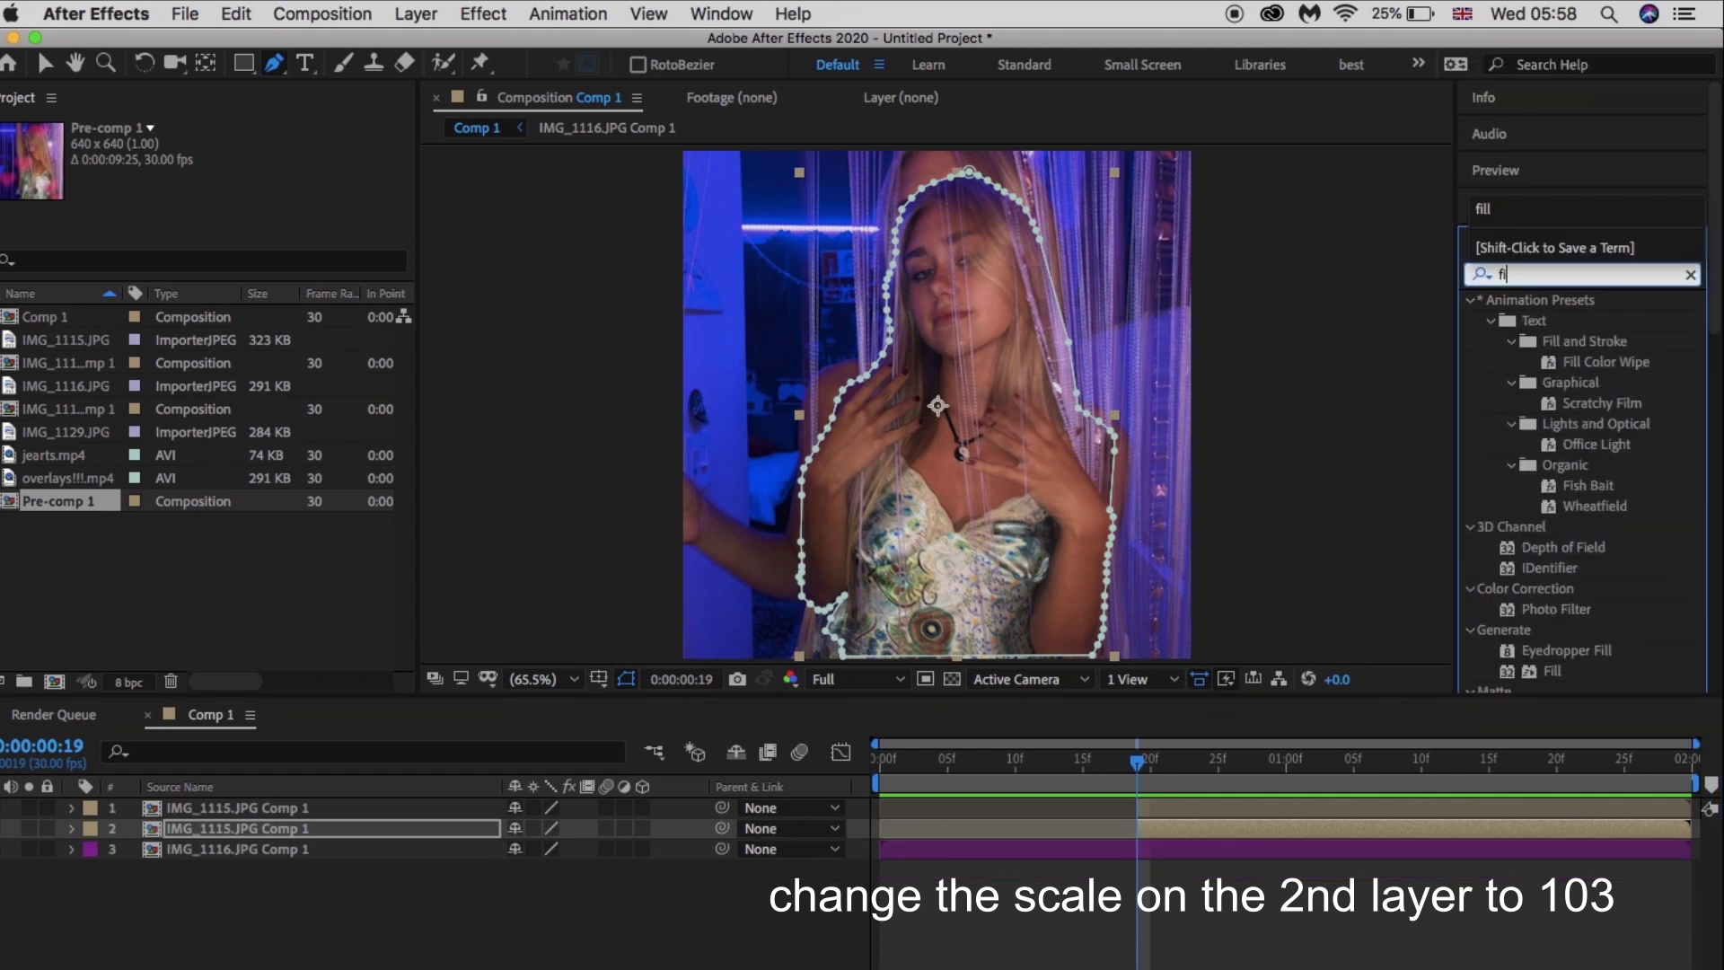
double_click(1553, 427)
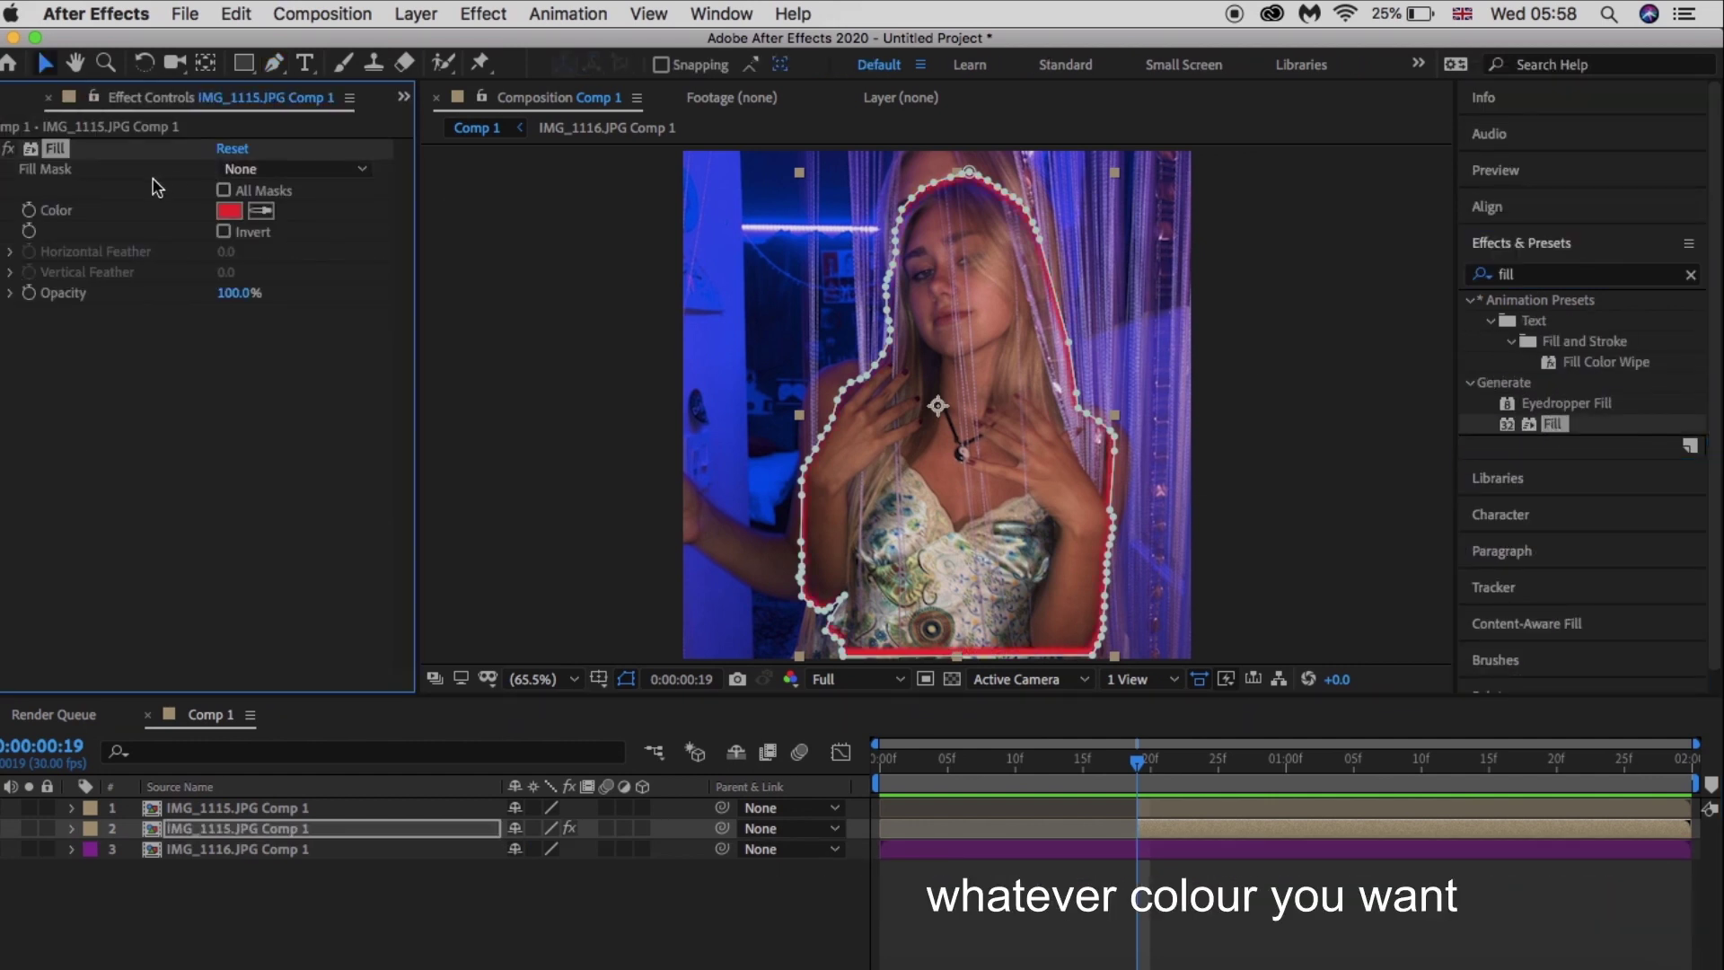
click(229, 210)
drag(922, 744, 661, 690)
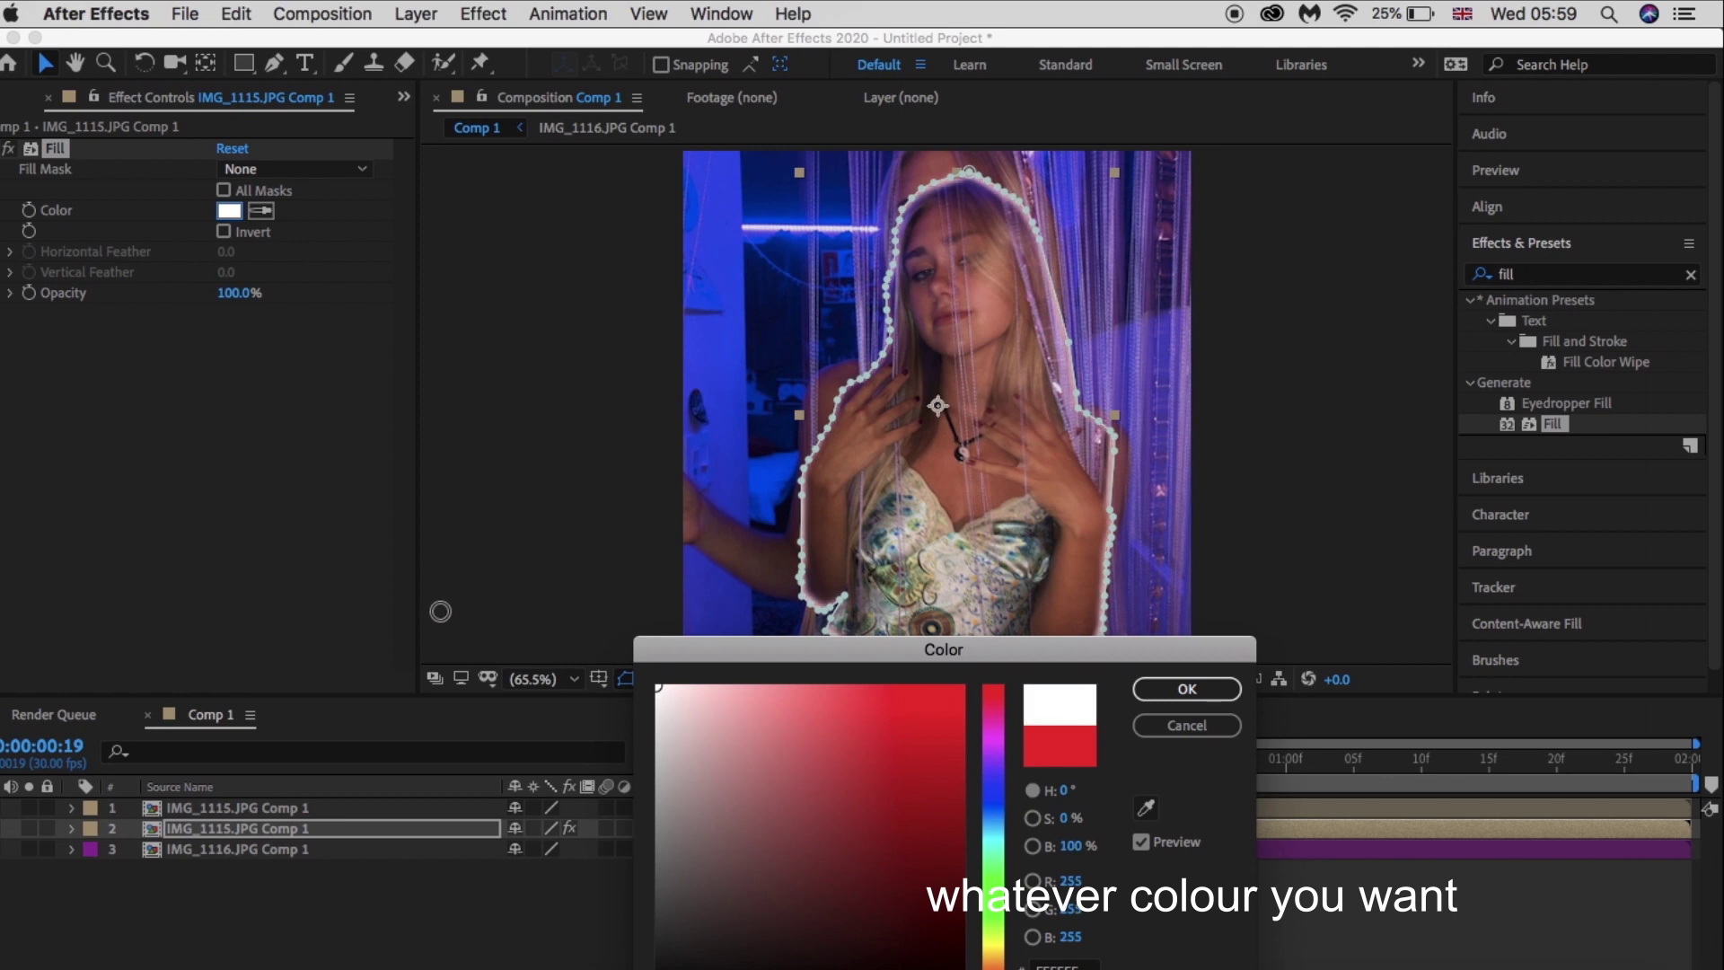
click(1187, 688)
- Apply Roughen Edges to the outline layer with Spiky edge type and Border 14
click(1510, 279)
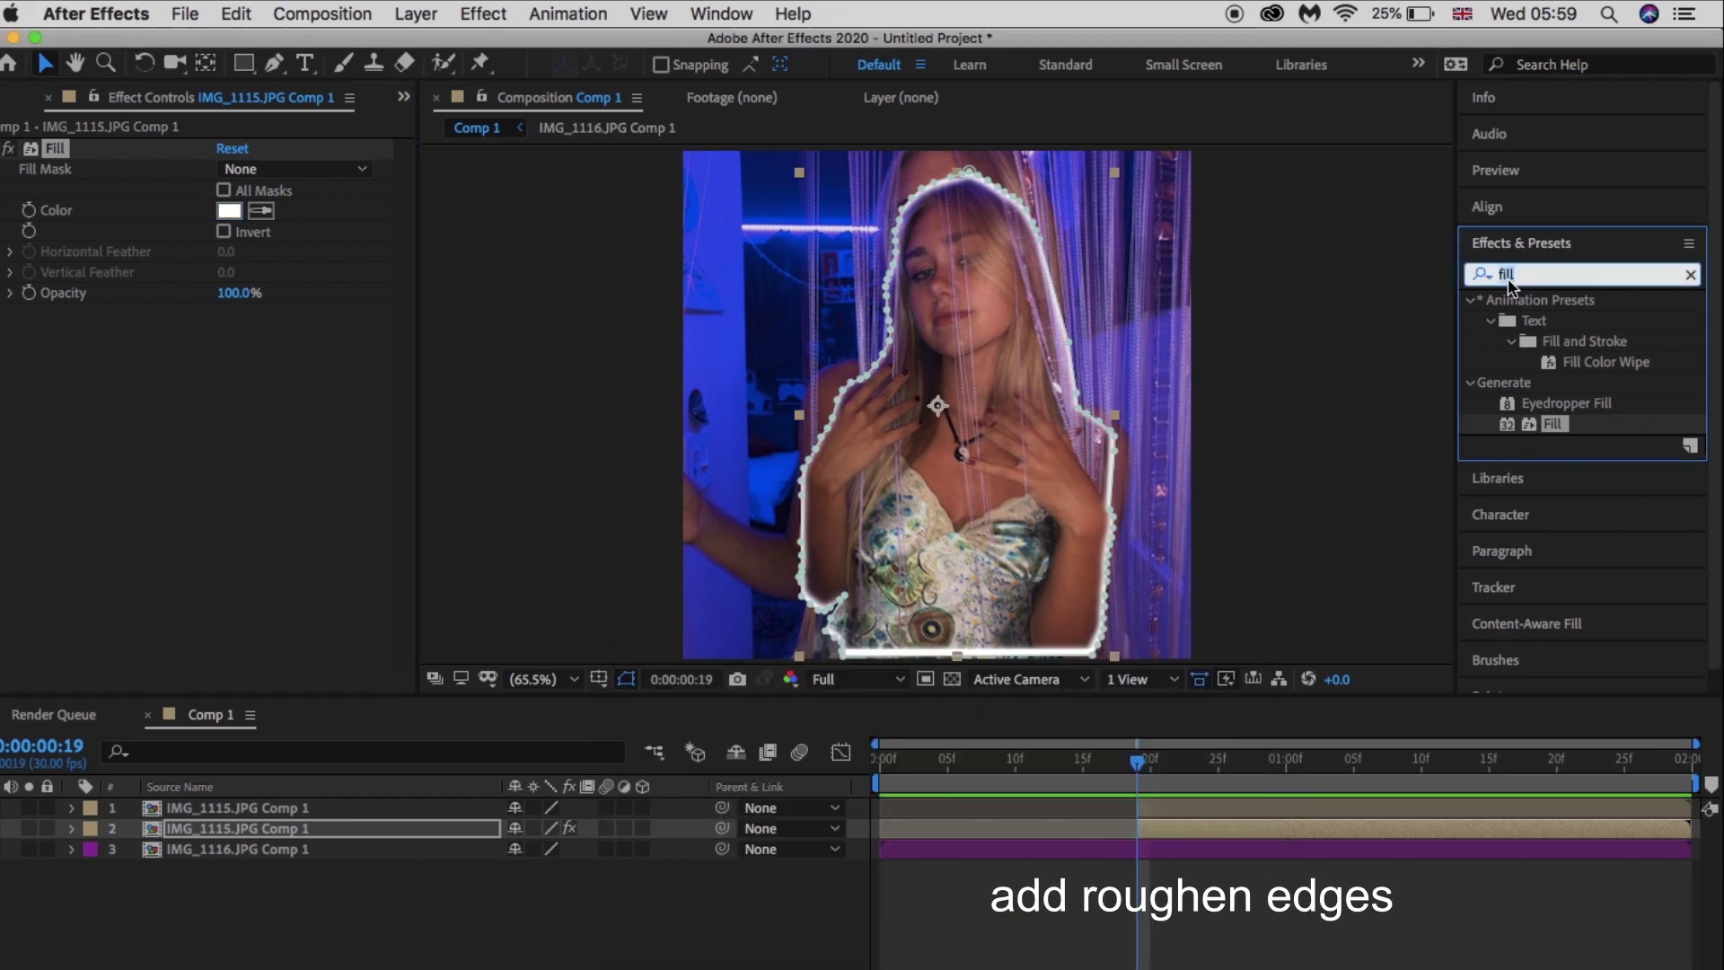
text(roughen)
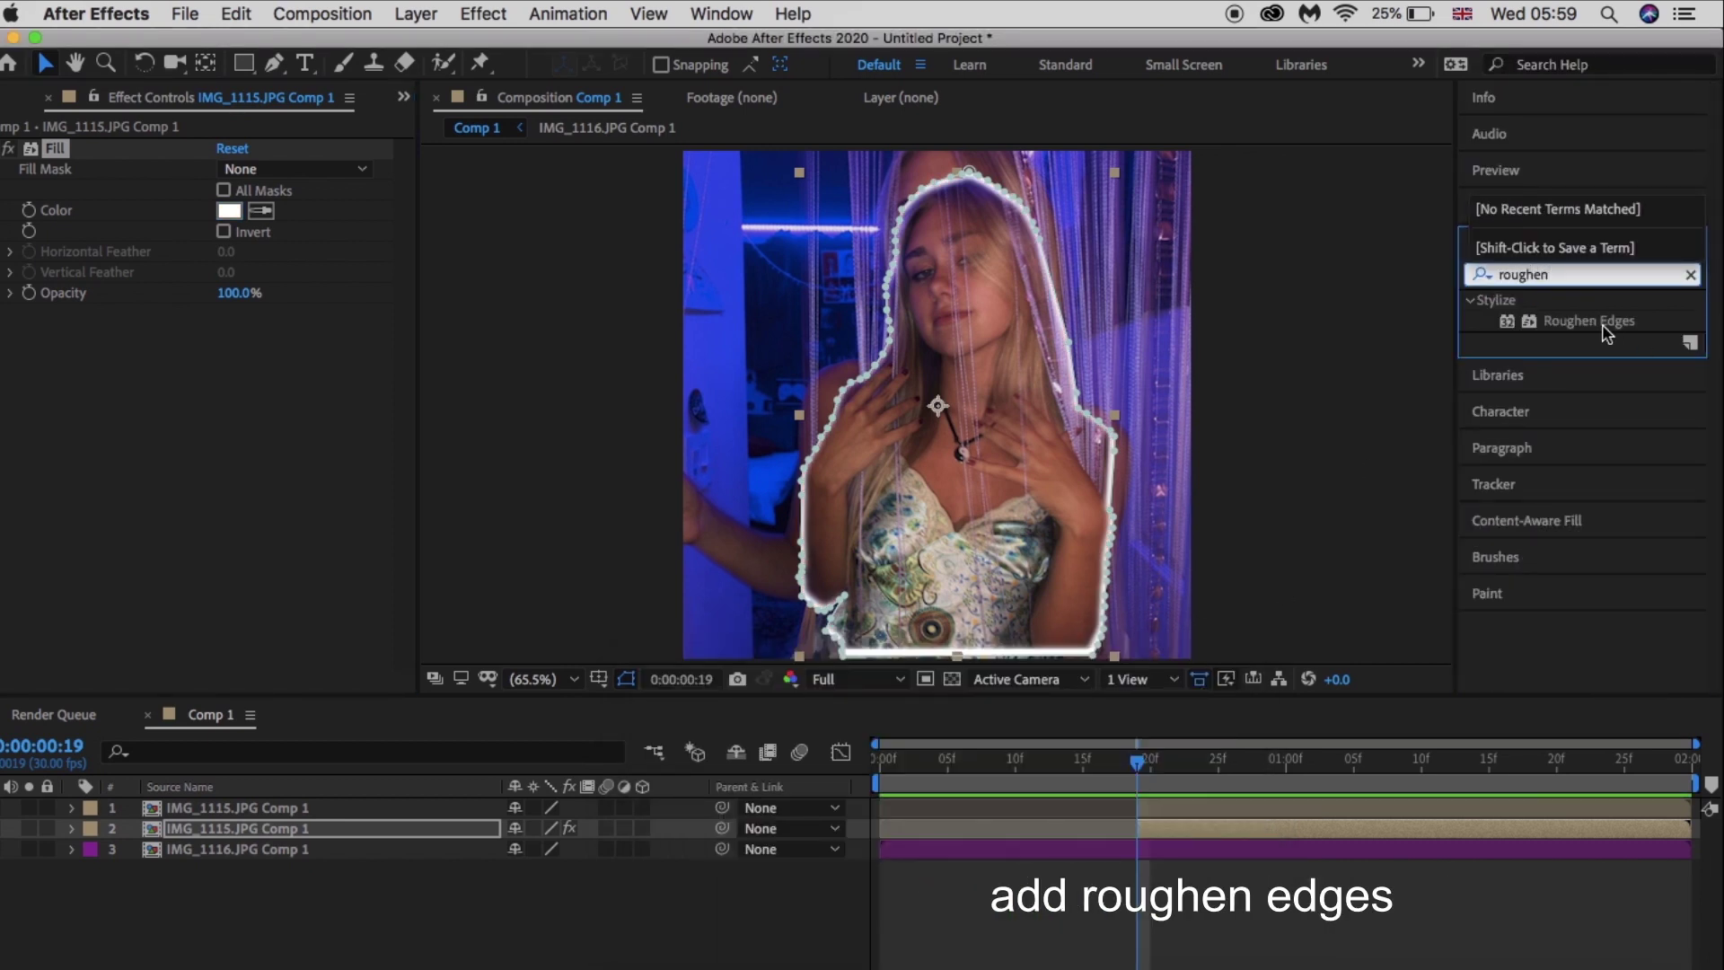
double_click(1589, 321)
click(308, 337)
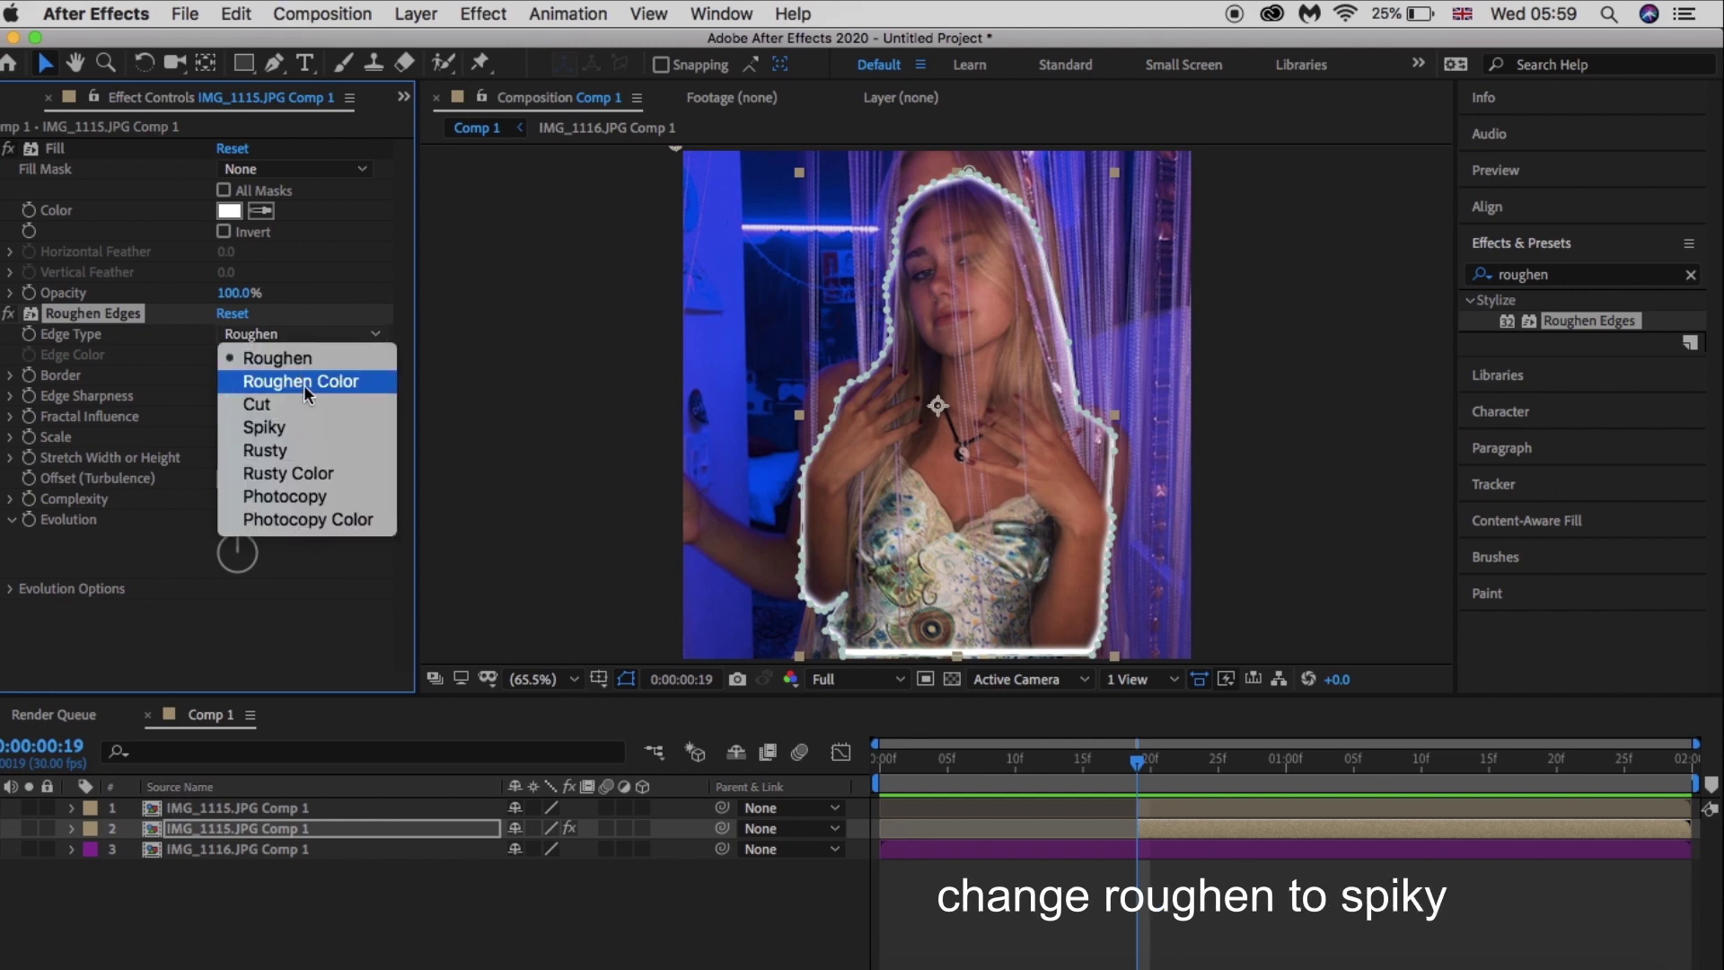
click(305, 434)
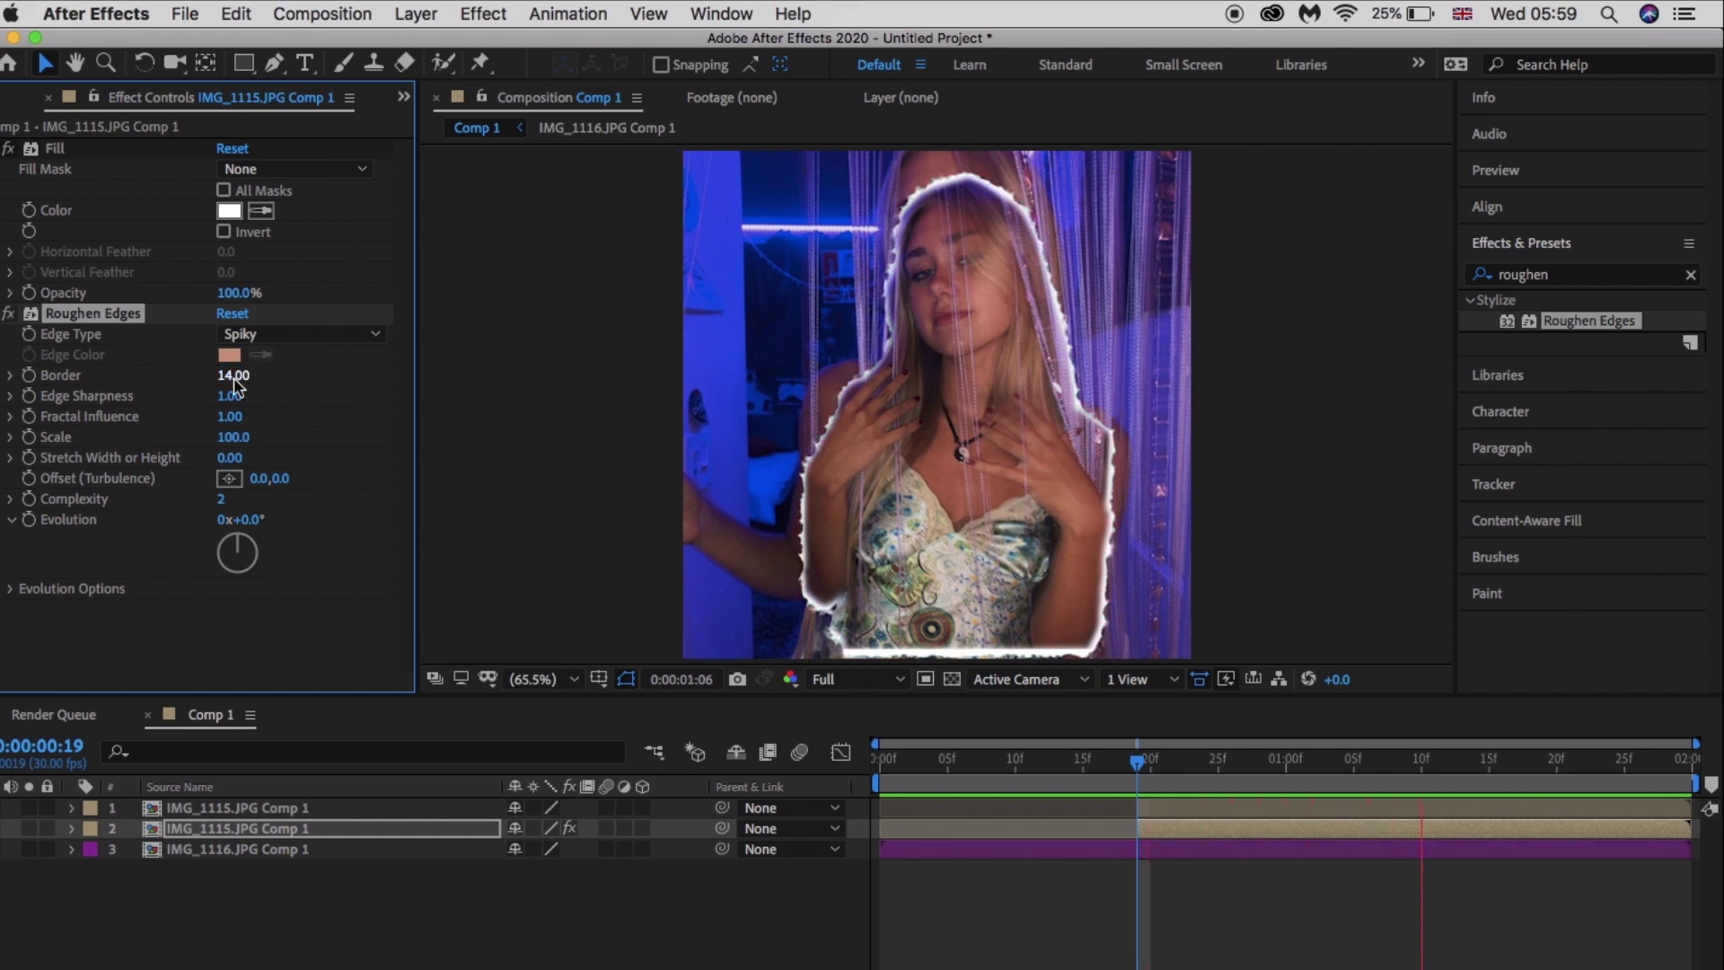
- Preview the roughened outline and check the outline layer's Position
key(space)
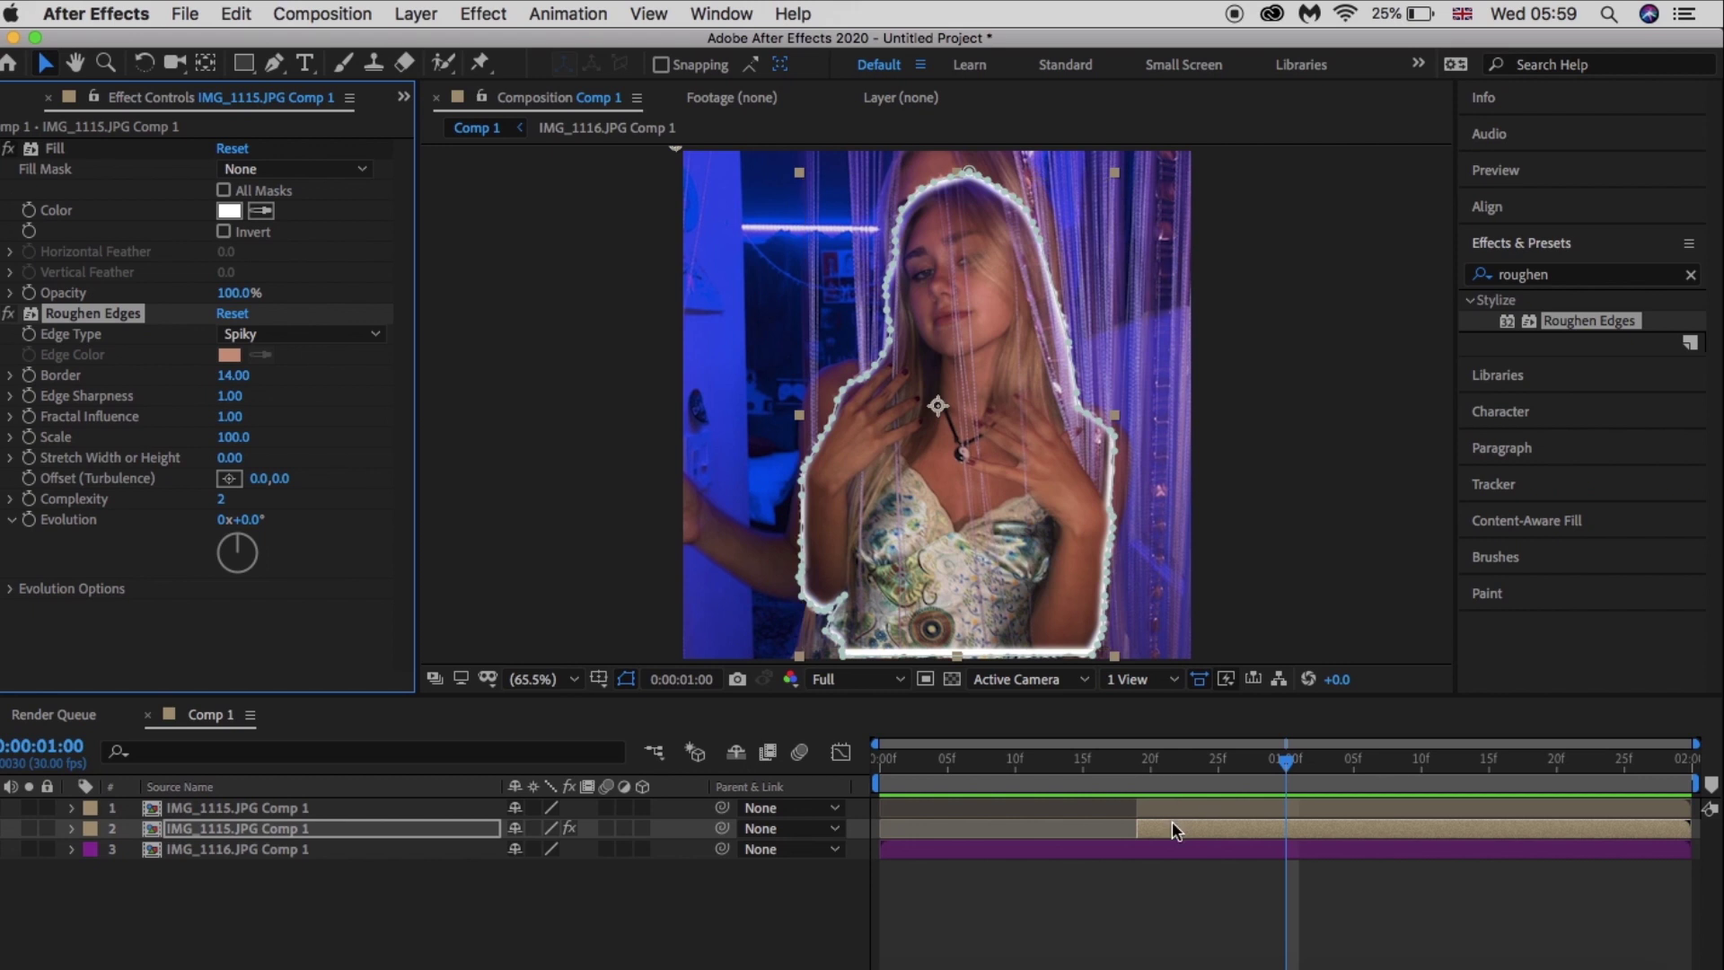
click(1020, 658)
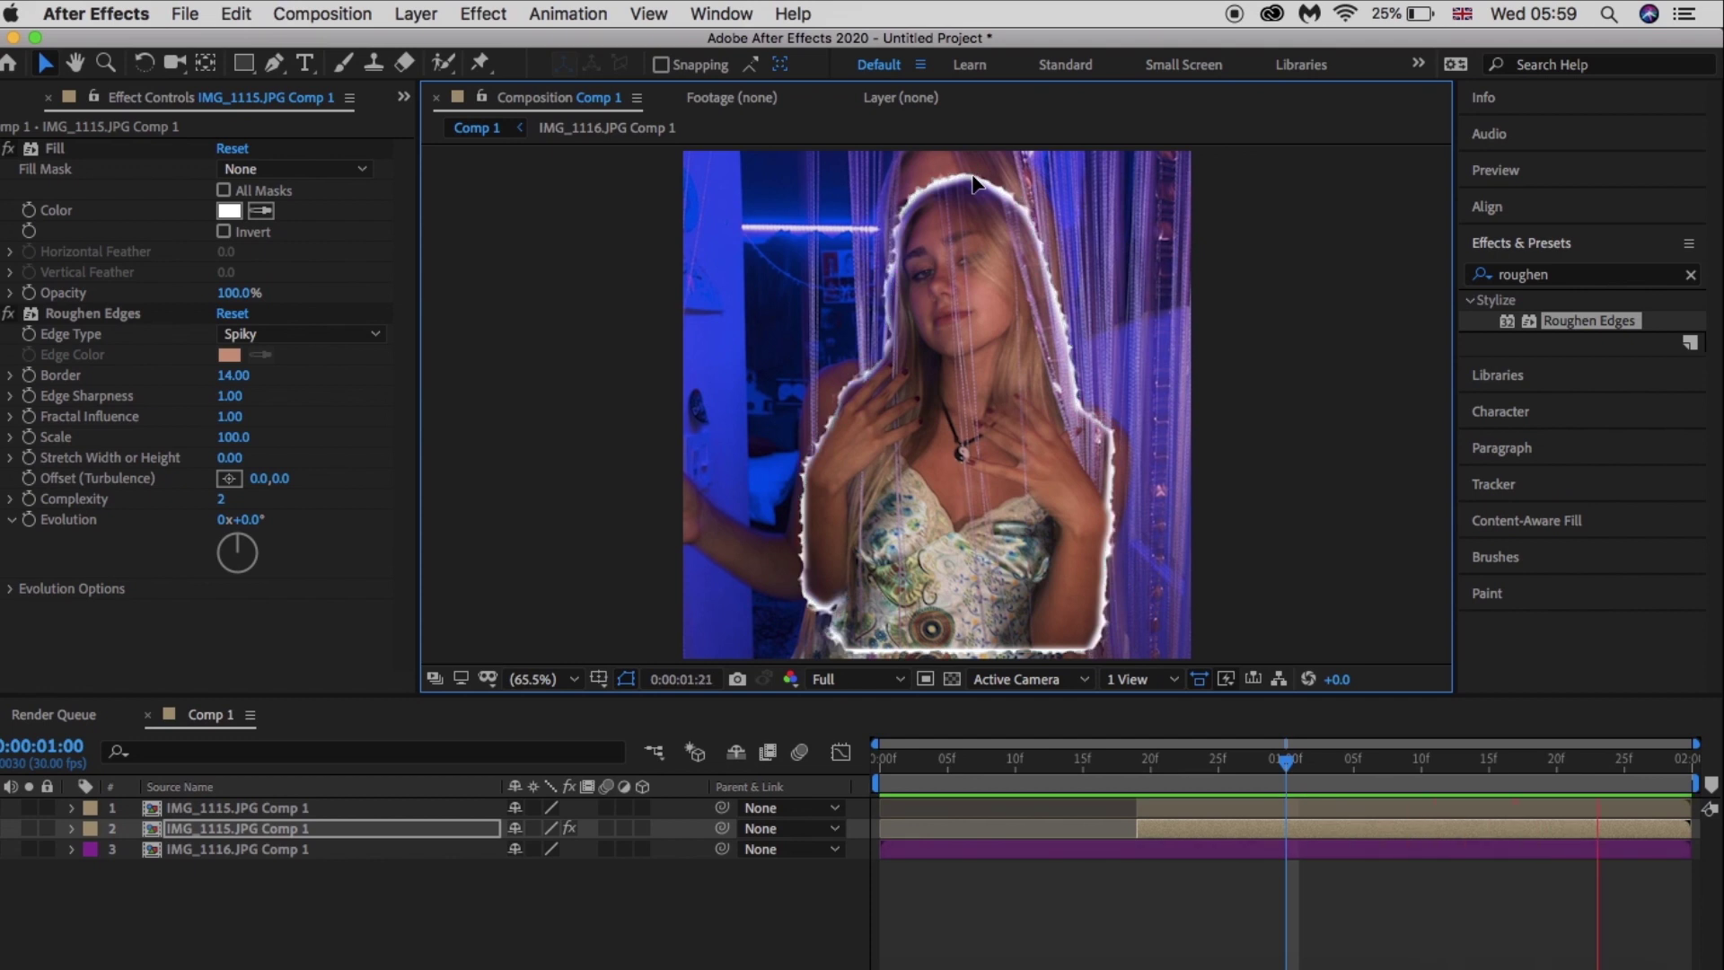
key(space)
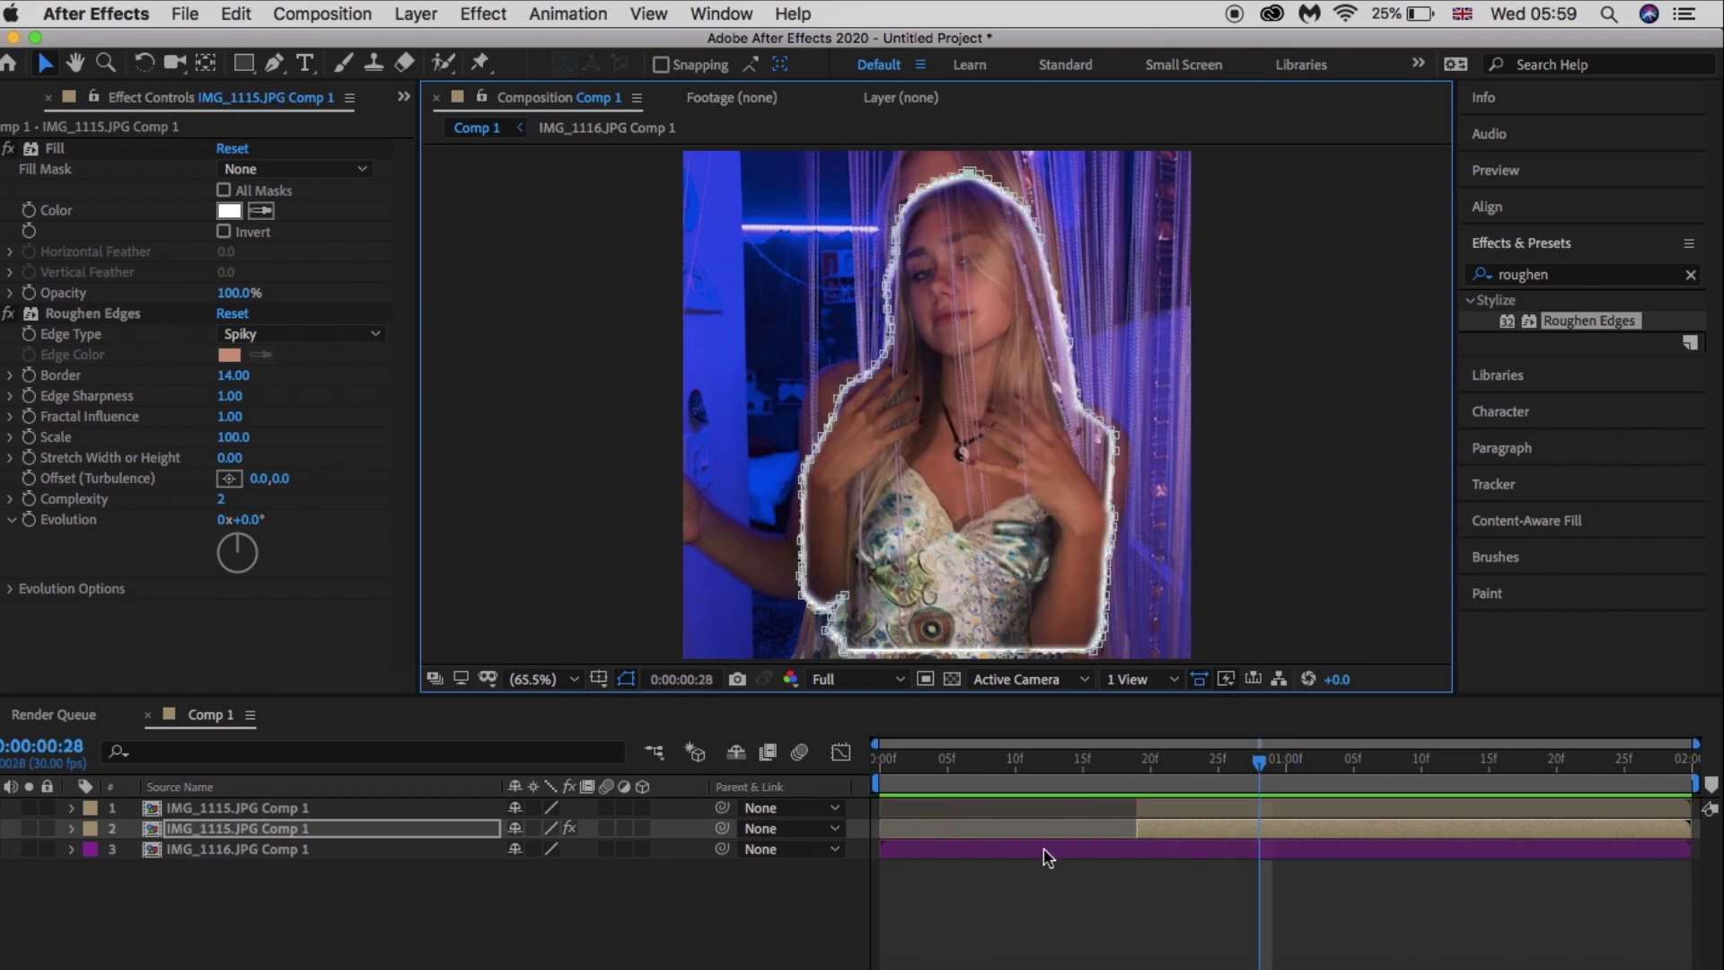
key(p)
click(525, 851)
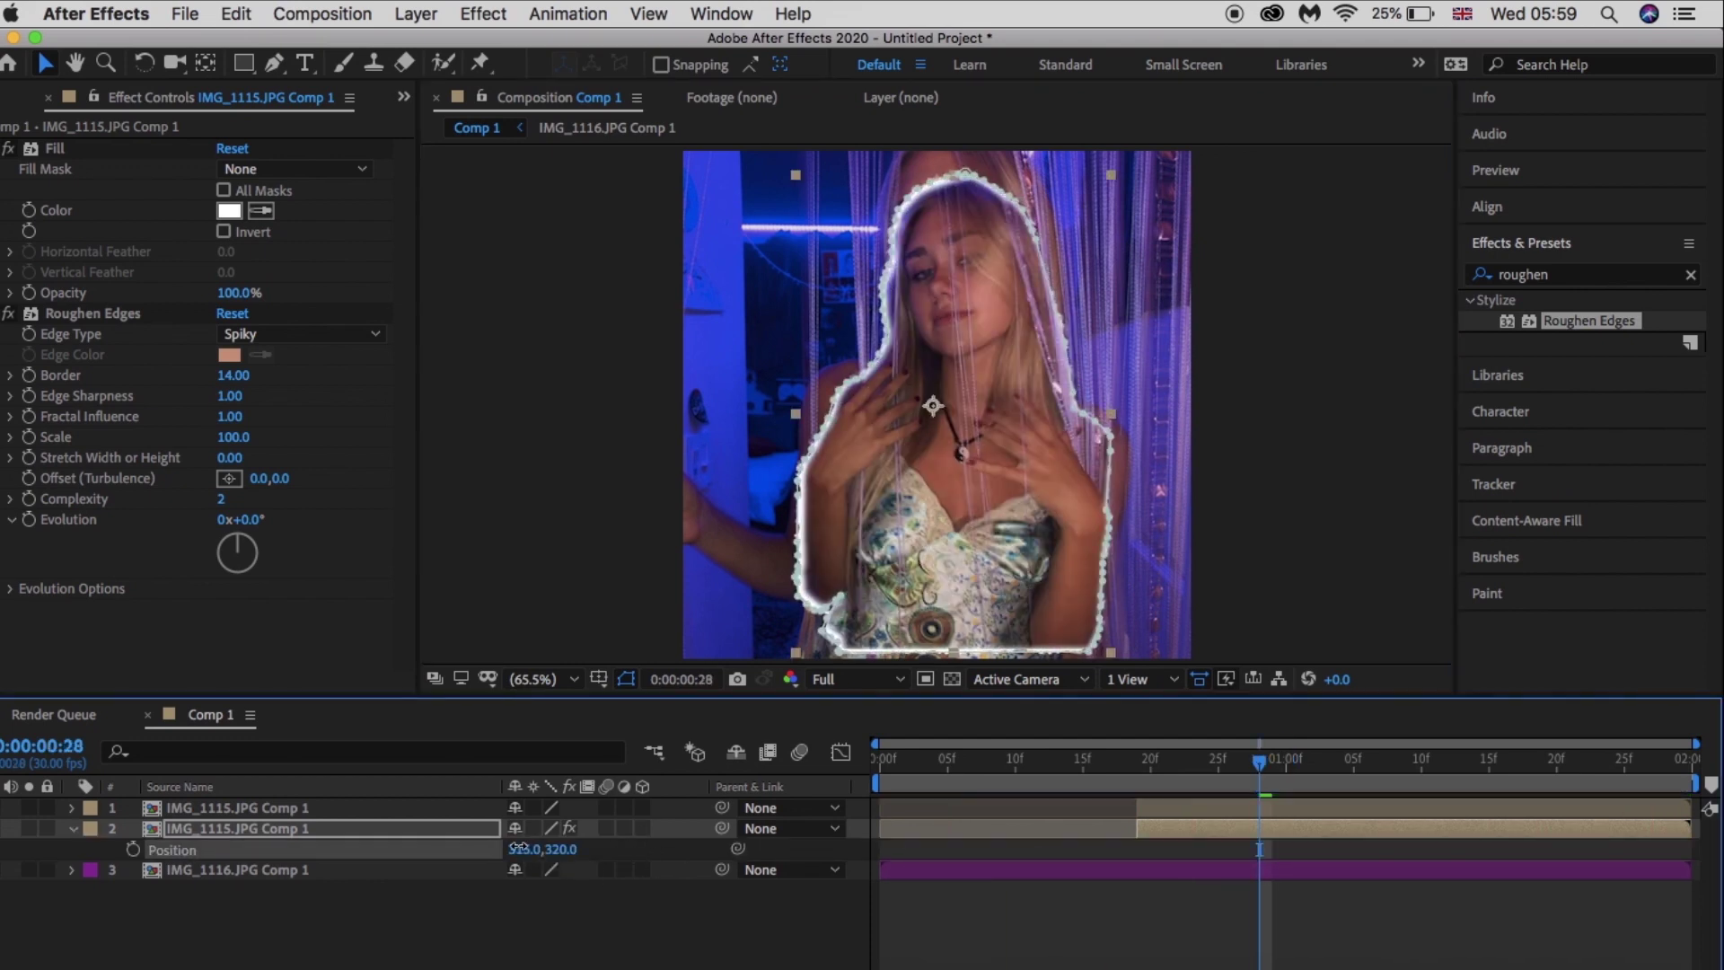
- Pre-compose both IMG_1115.JPG Comp 1 layers into Pre-comp 2
key(p)
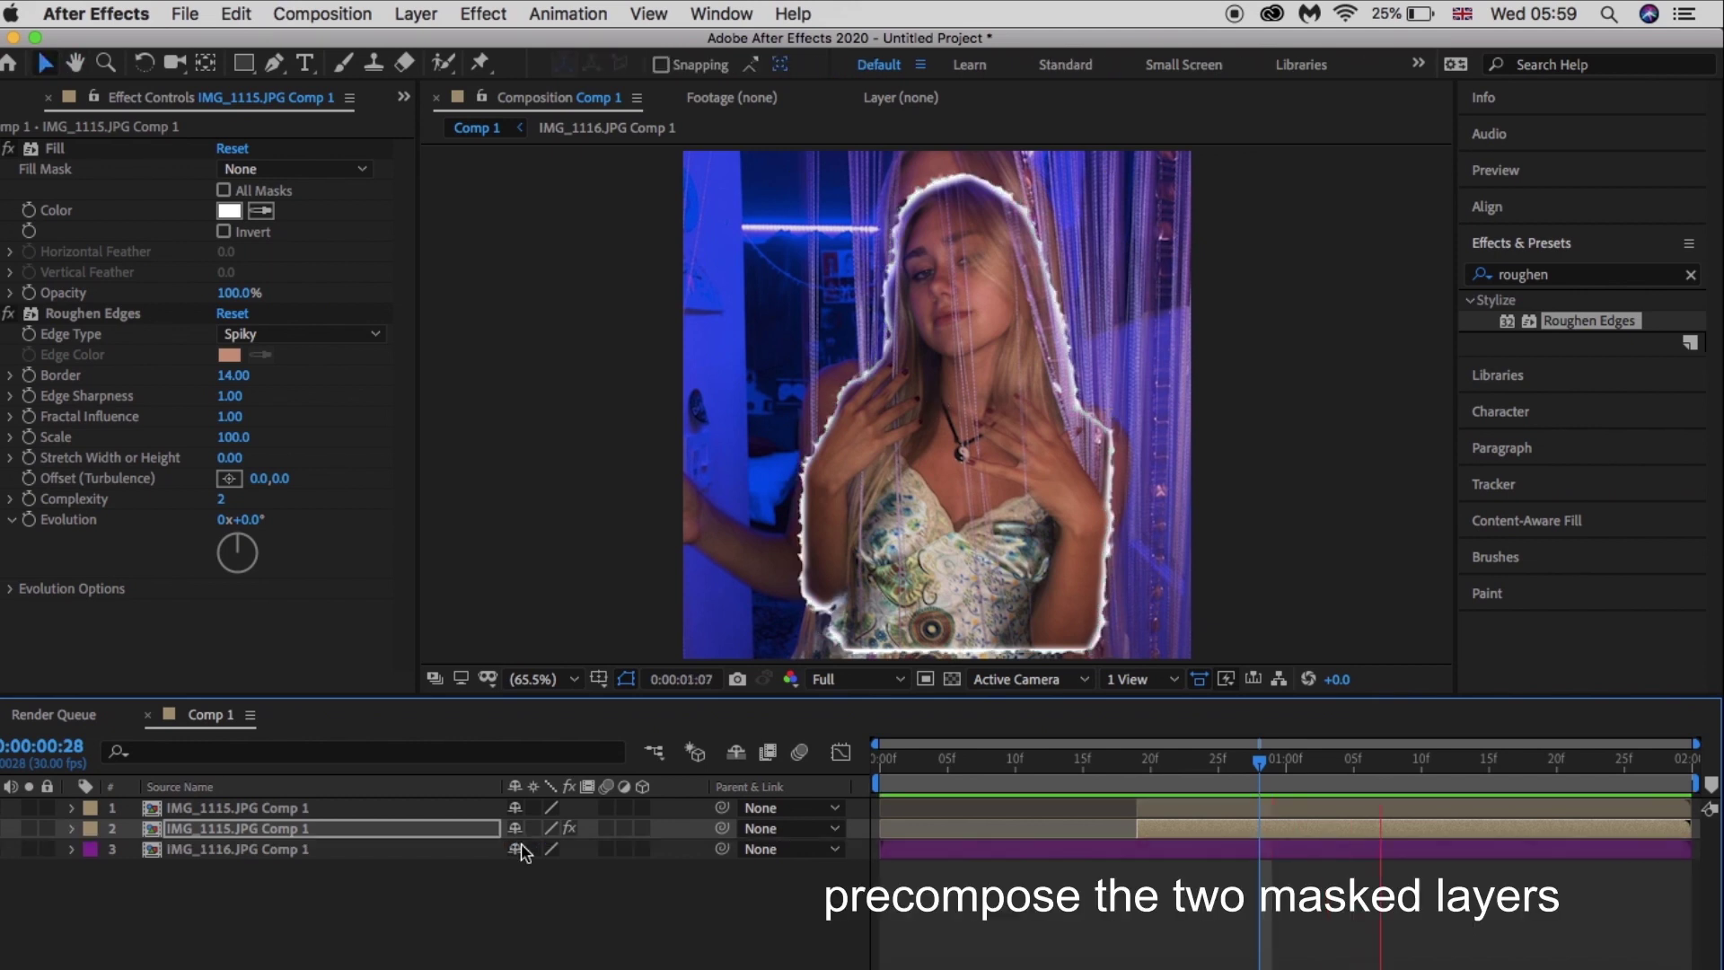
key(Page_Down)
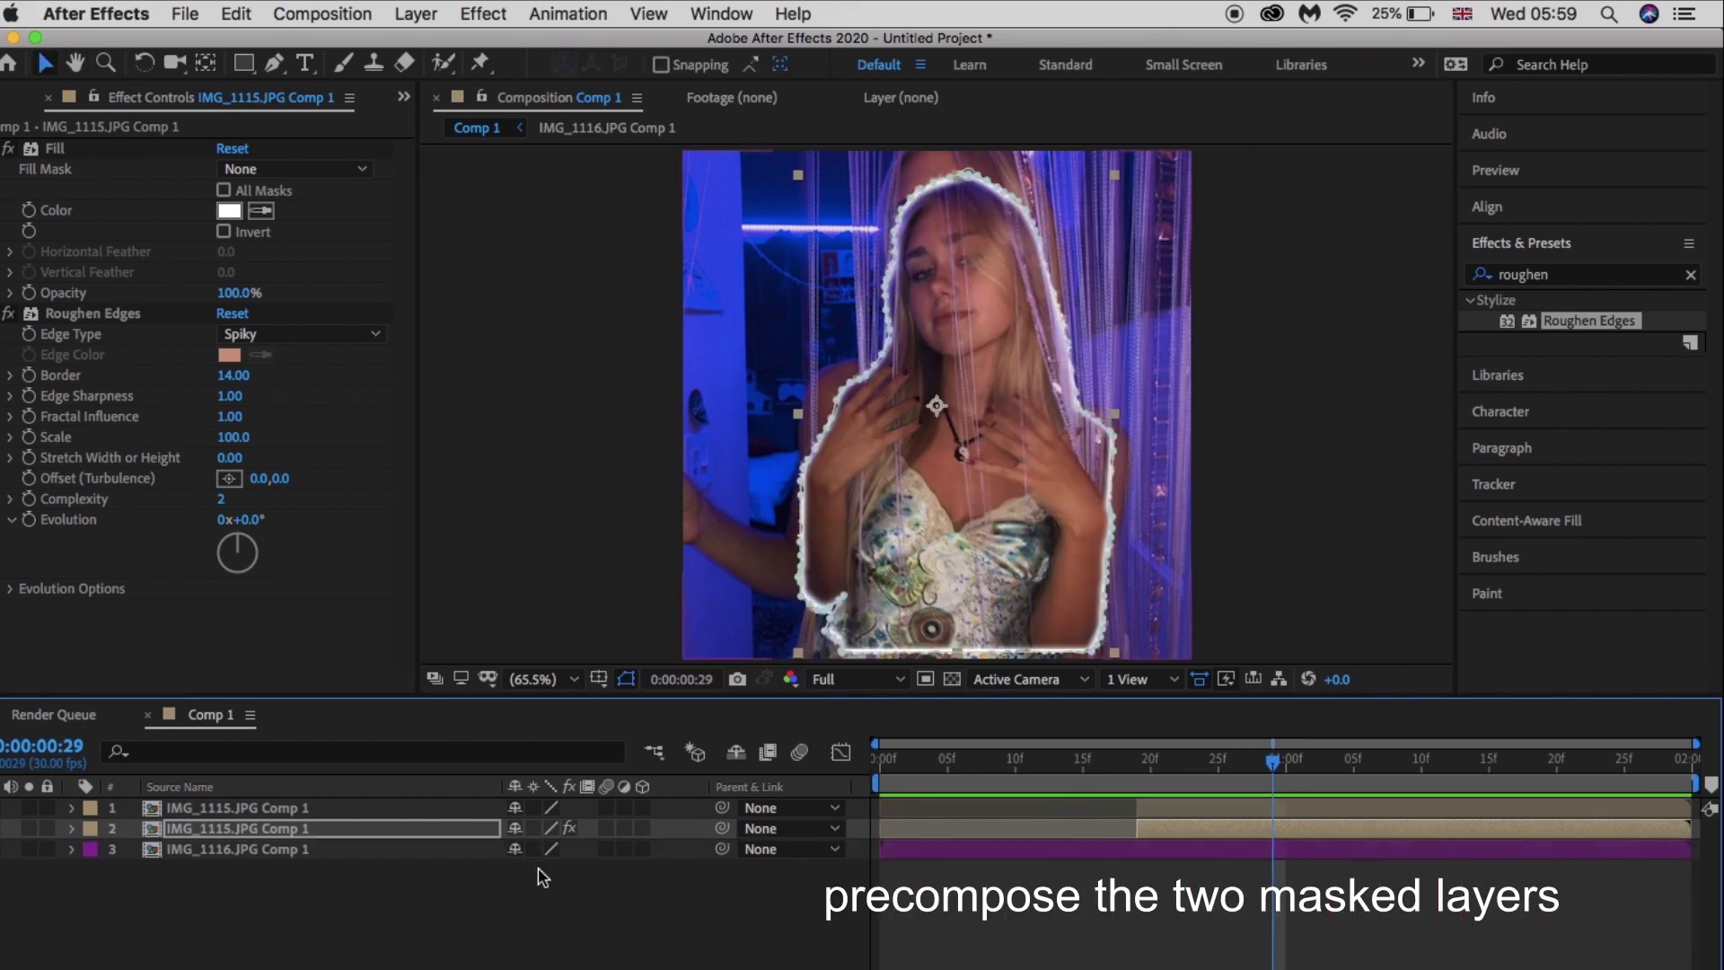
shift+click(647, 809)
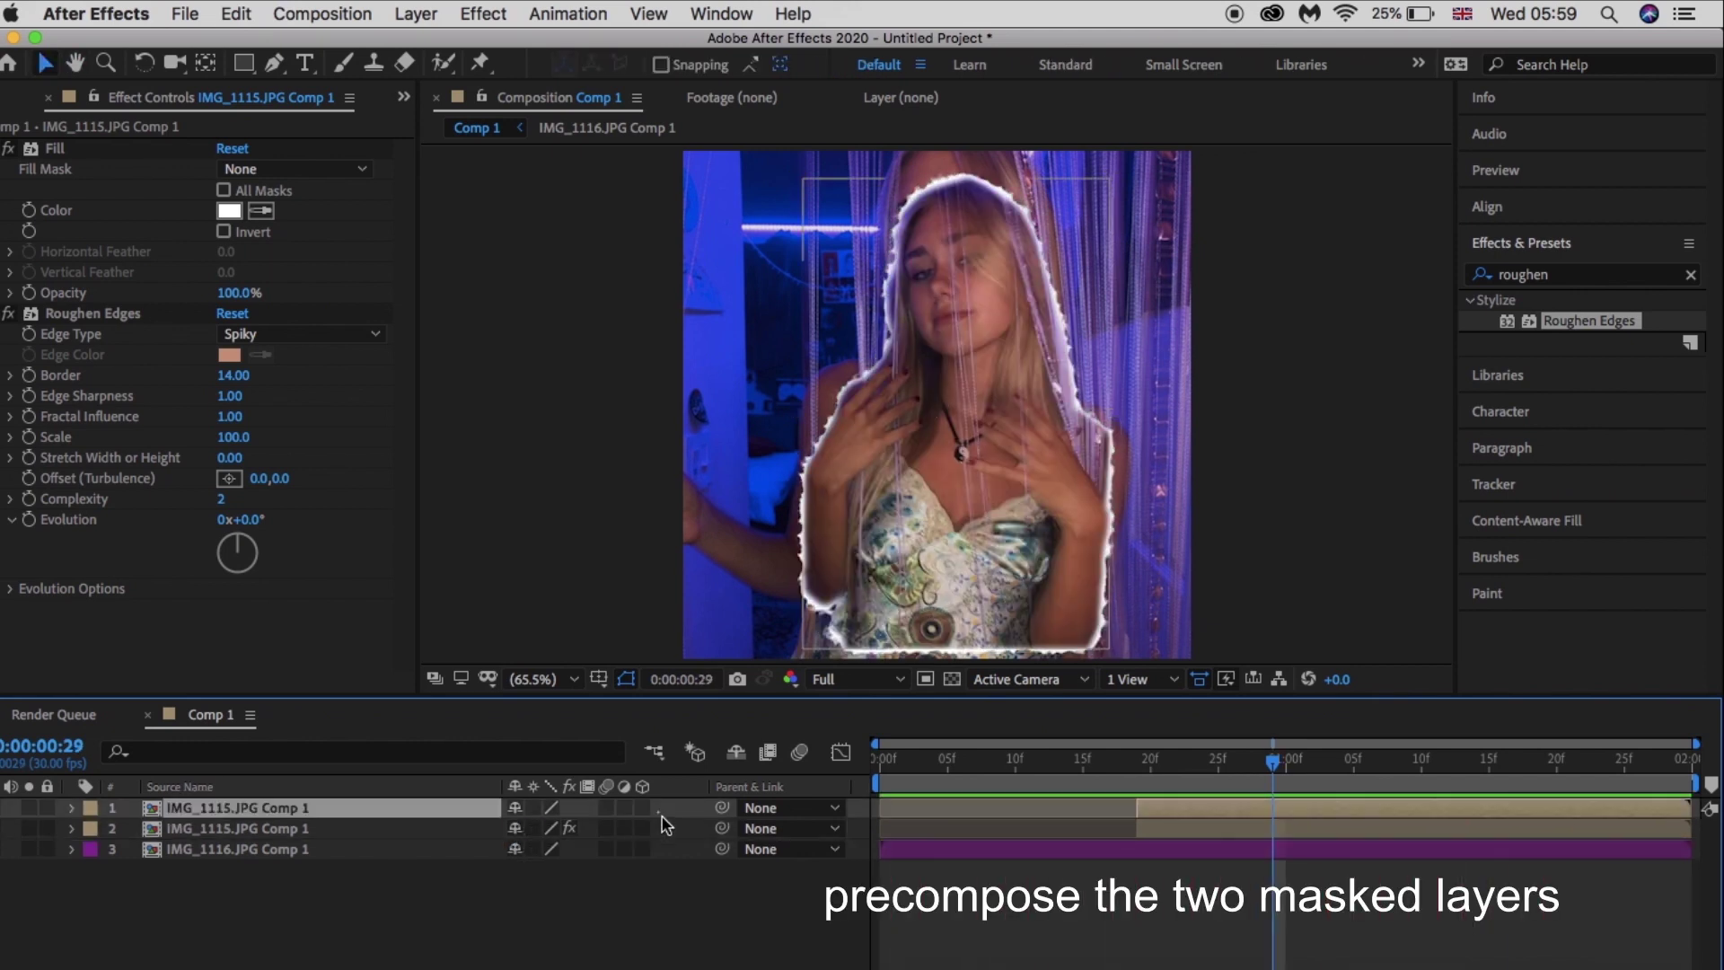
right_click(1244, 814)
click(1346, 890)
click(1094, 628)
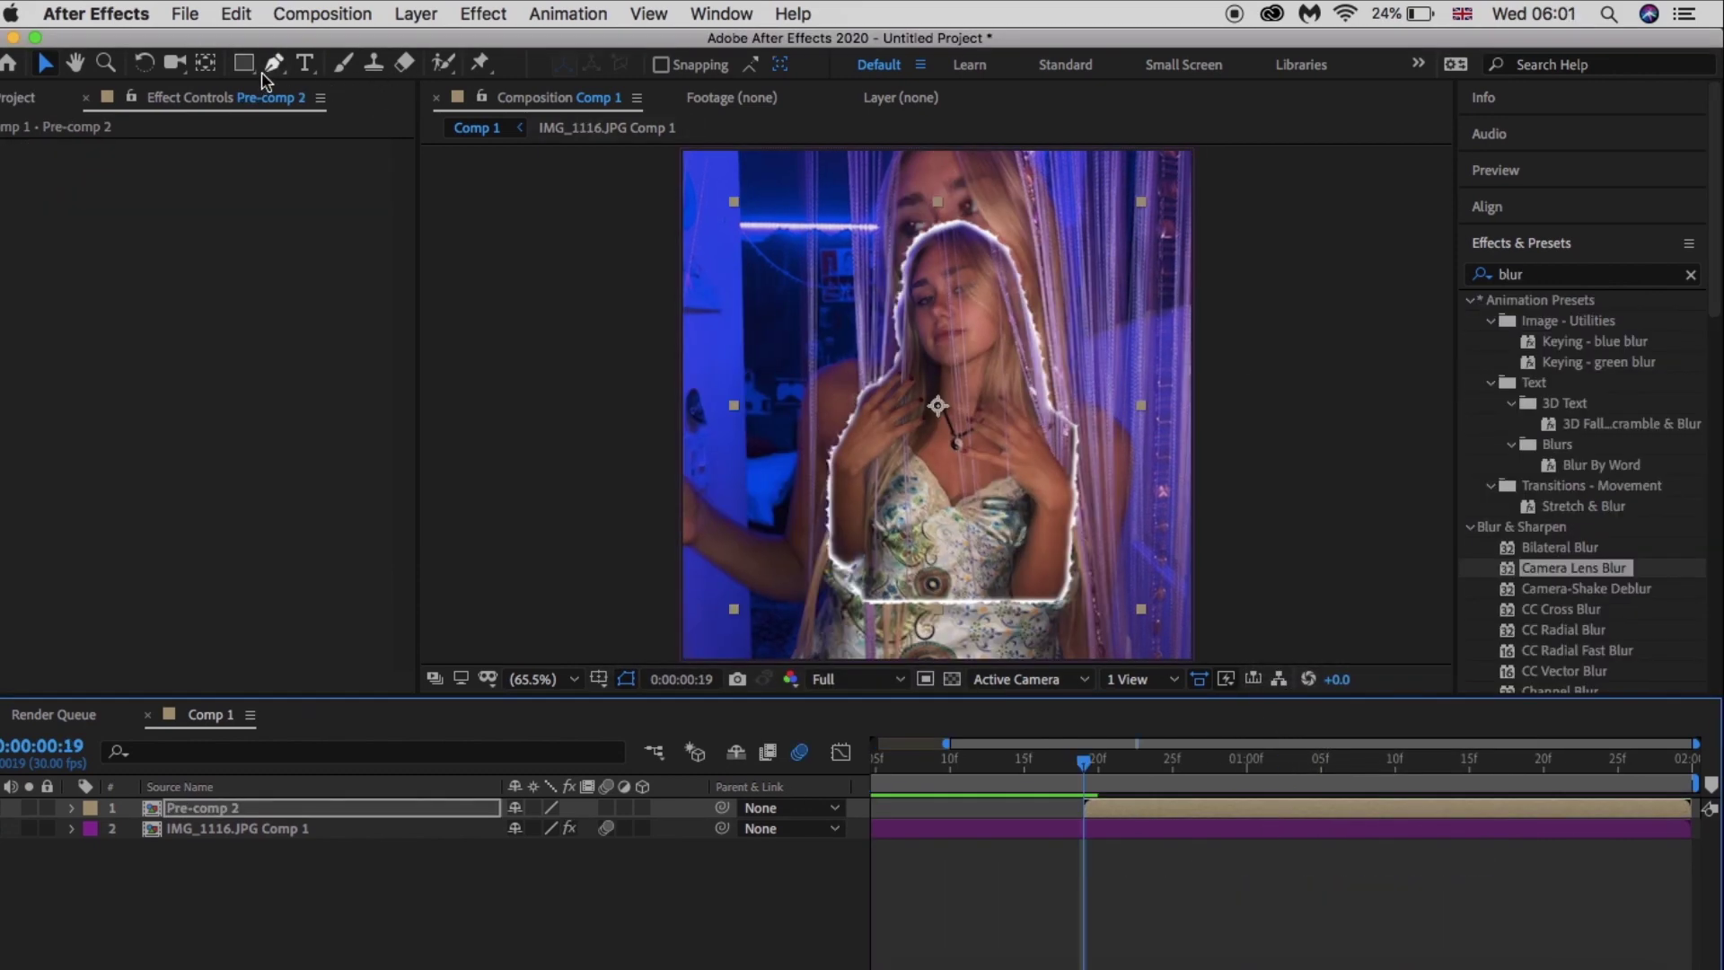
- Draw a straight line with the Pen from the frame's right edge to the figure
click(273, 63)
key(F2)
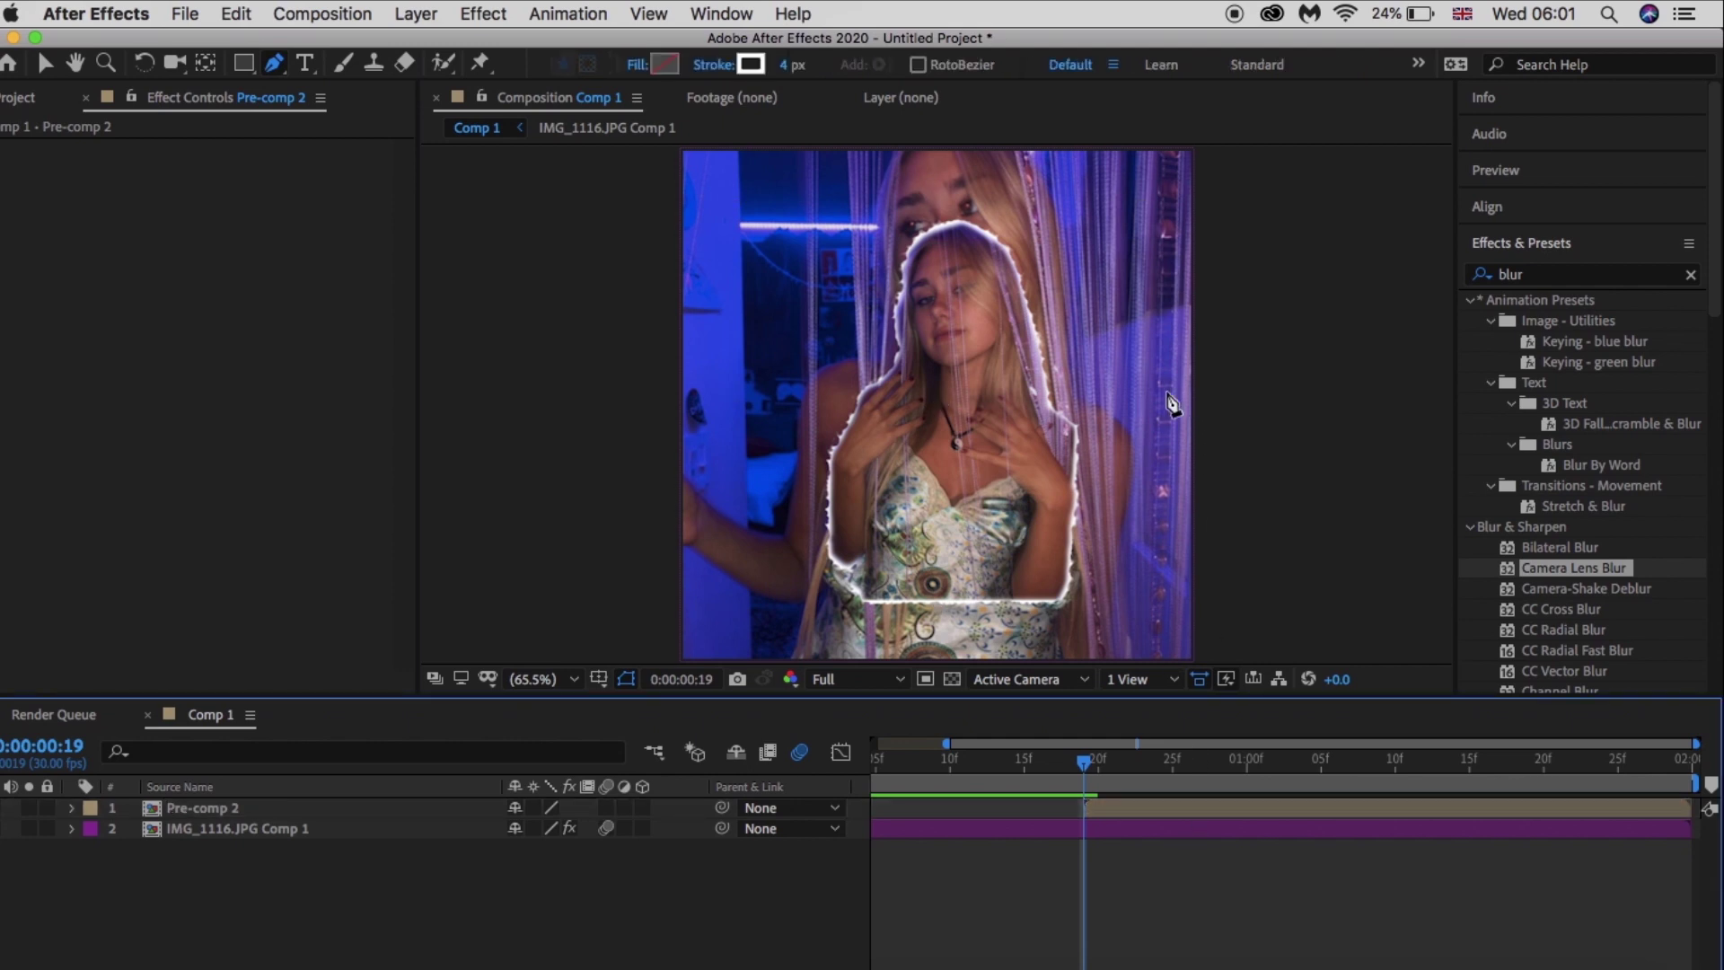
click(1195, 409)
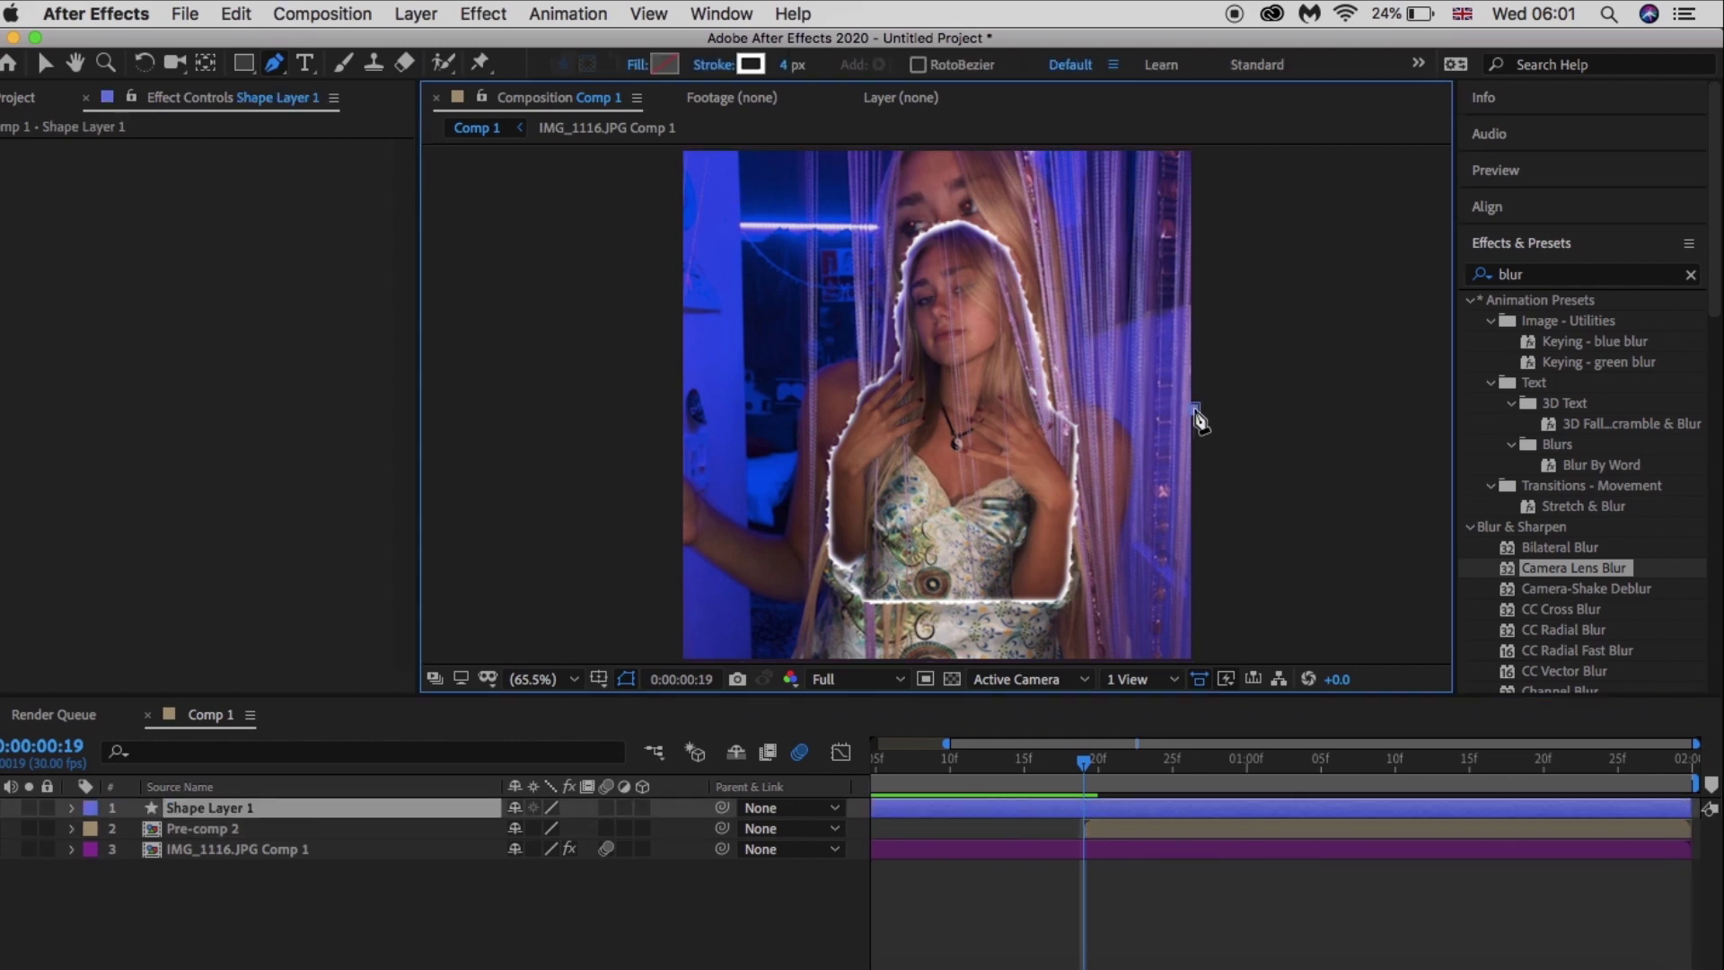
click(1023, 408)
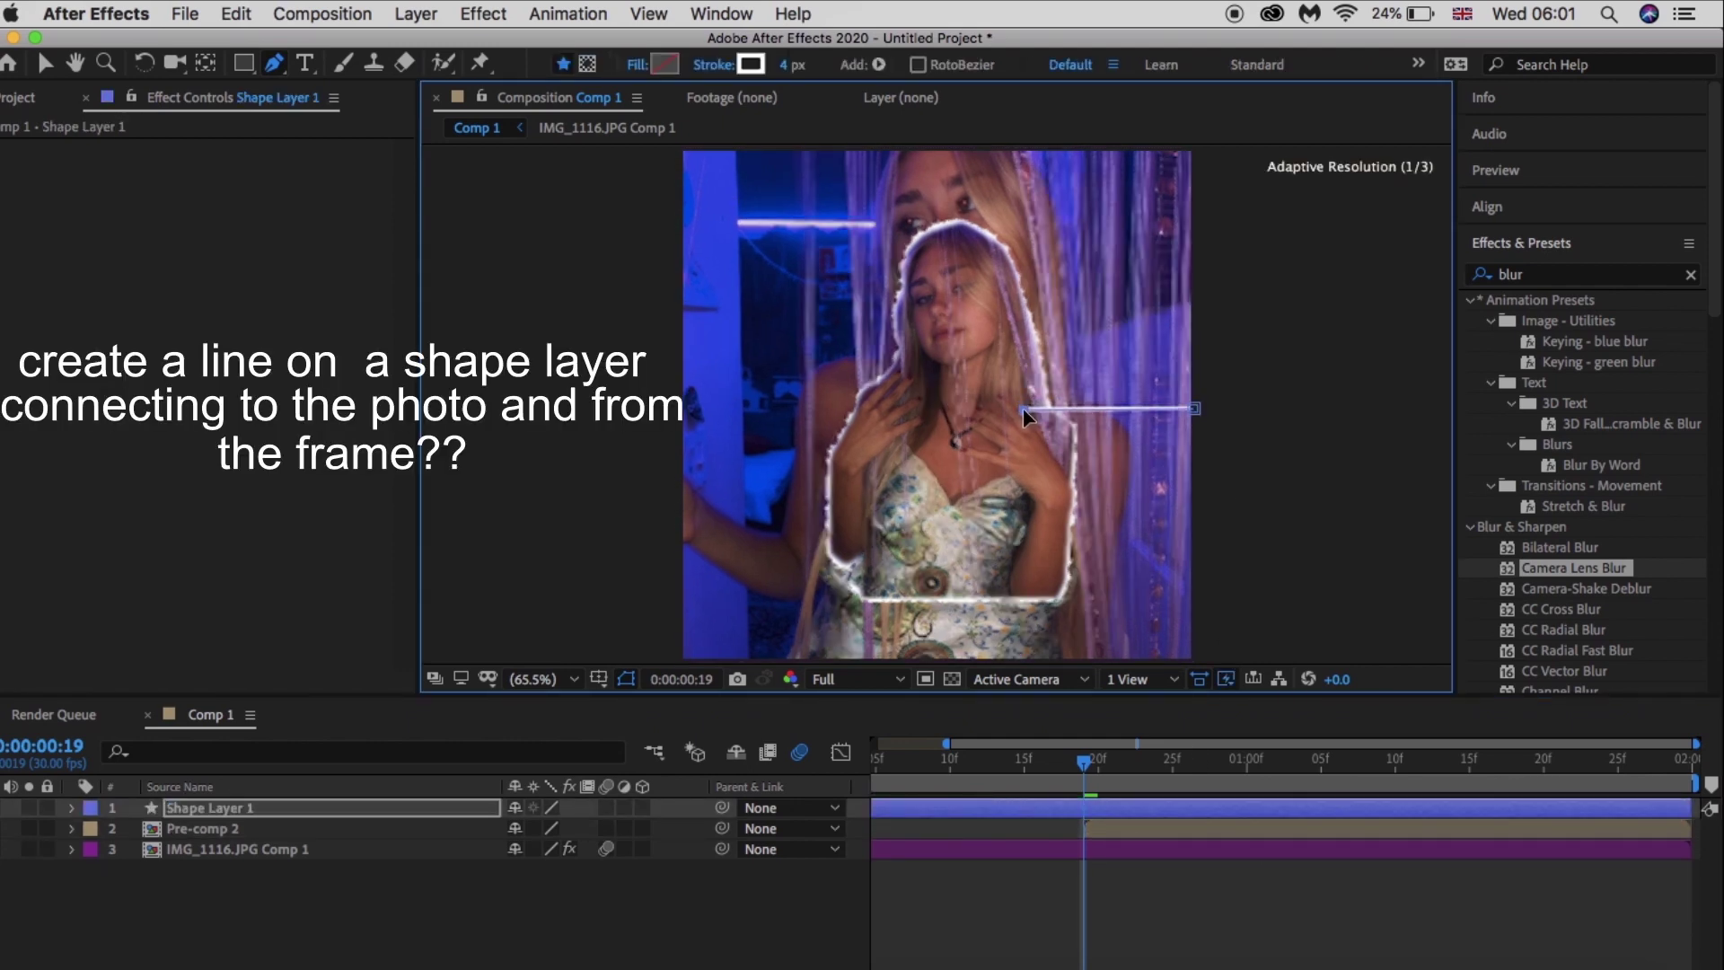
click(1168, 830)
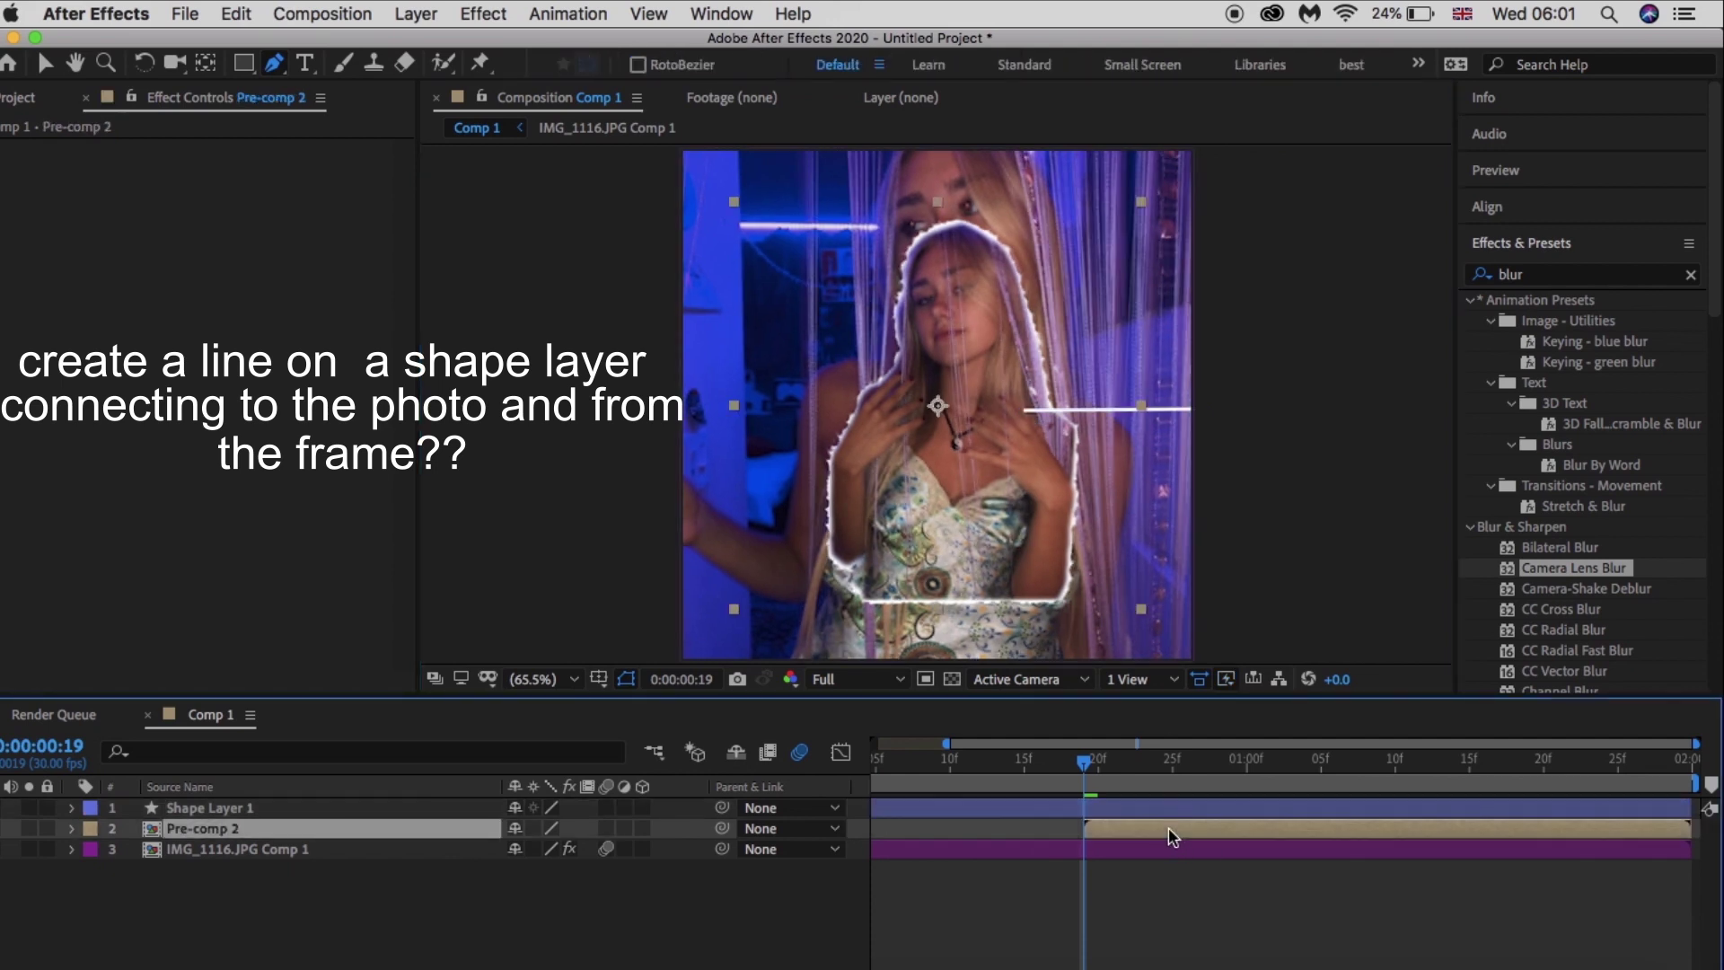
click(1167, 809)
click(1199, 414)
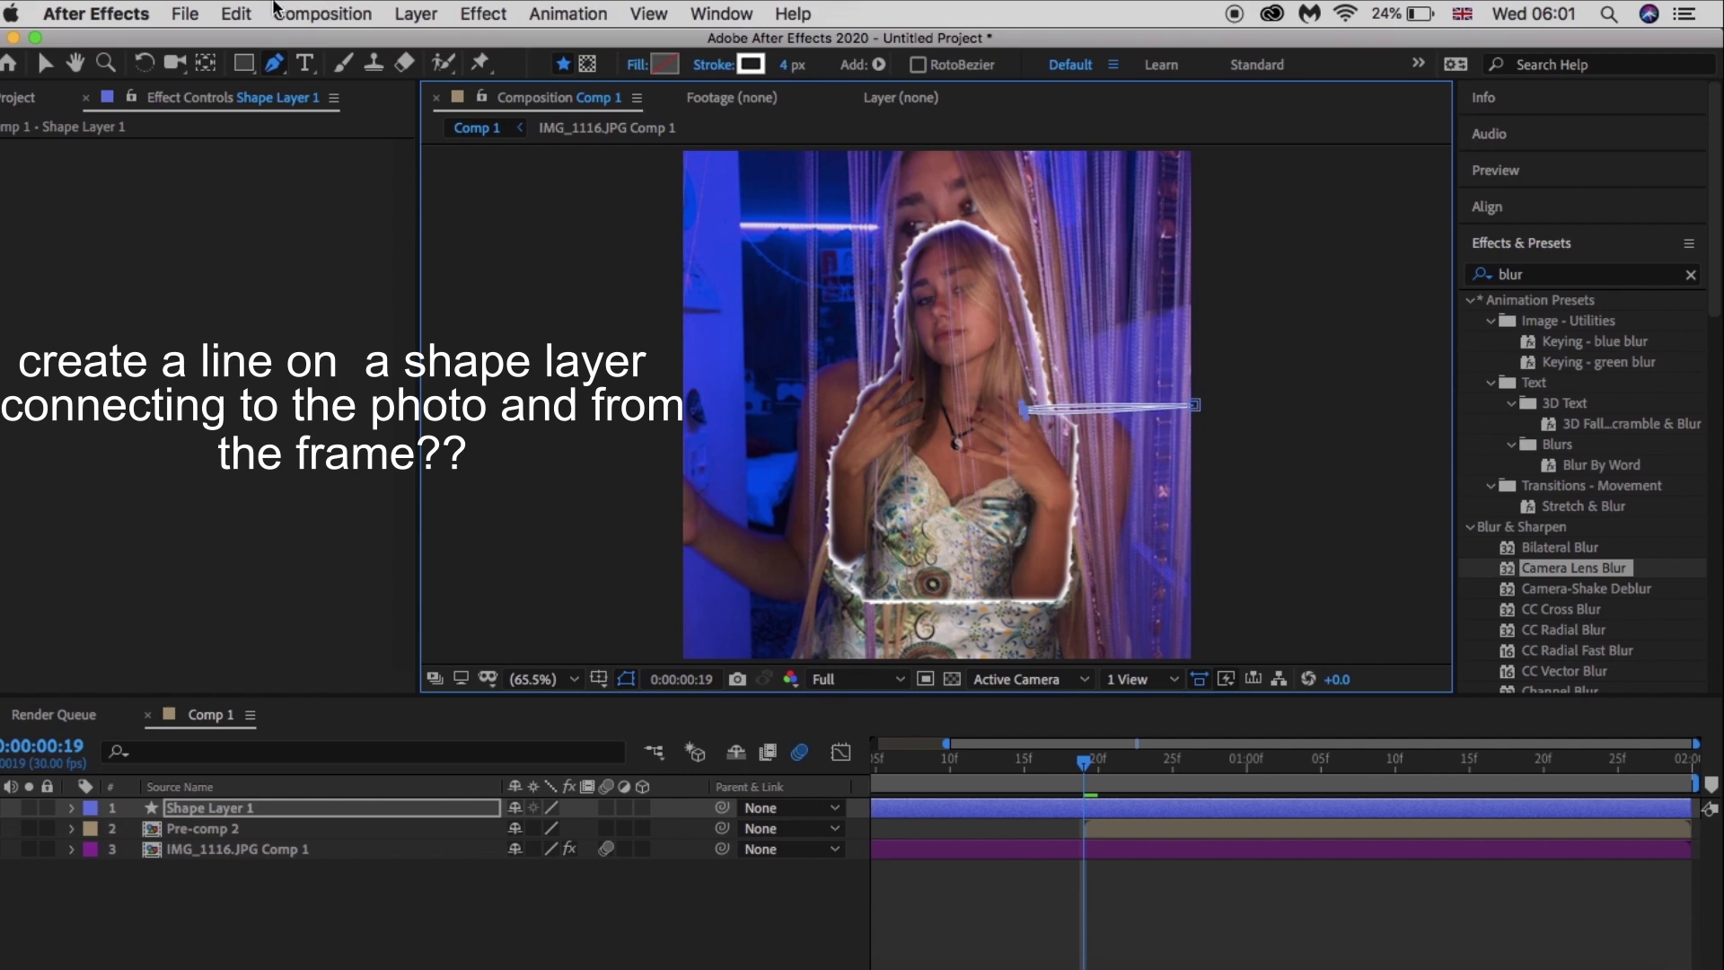
- Move the line's shape layer below Pre-comp 2, deleting an extra duplicate
click(236, 14)
click(70, 95)
key(v)
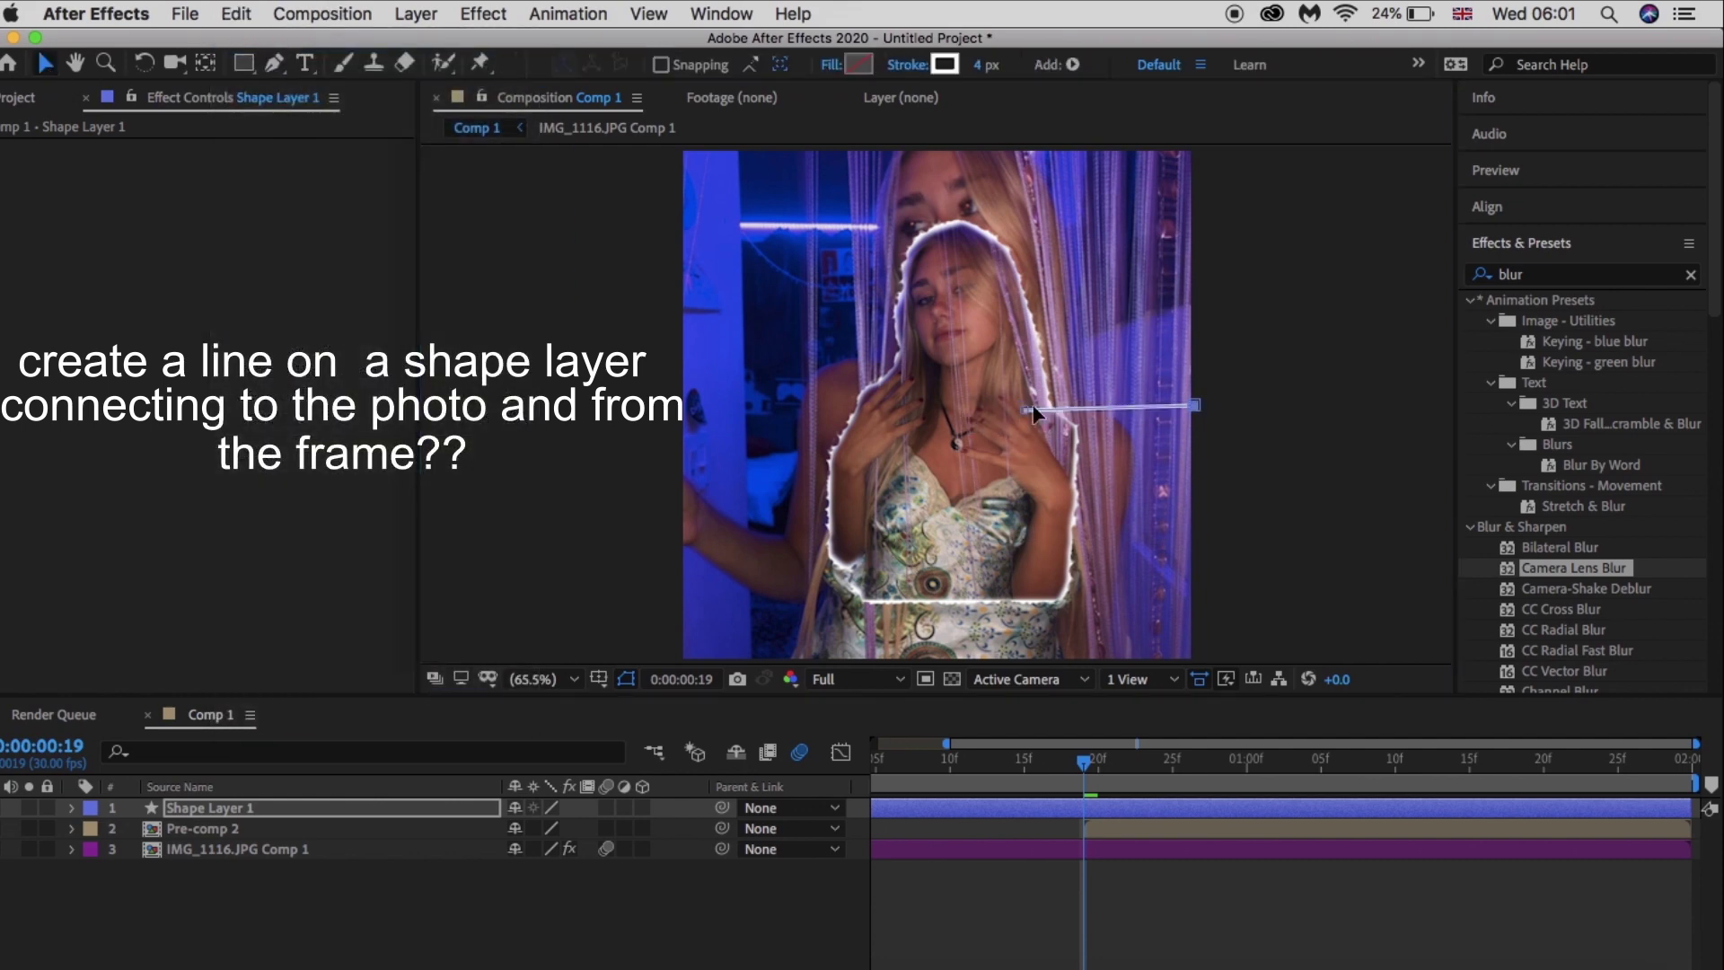
click(1030, 407)
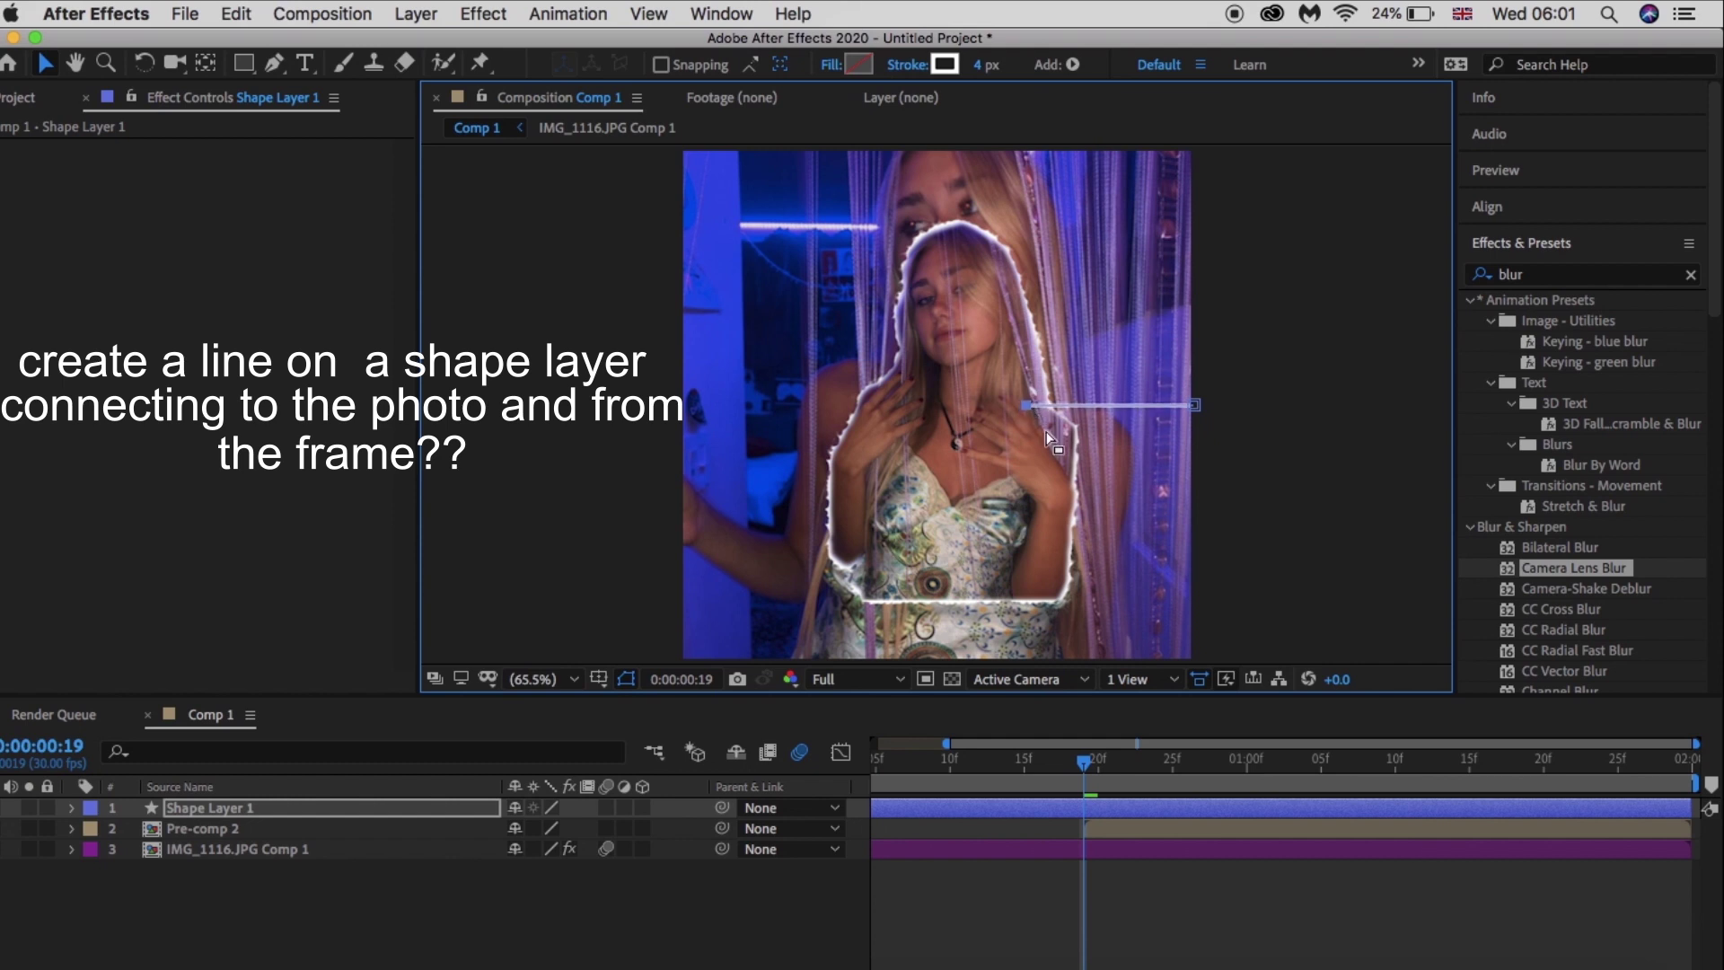
click(1144, 828)
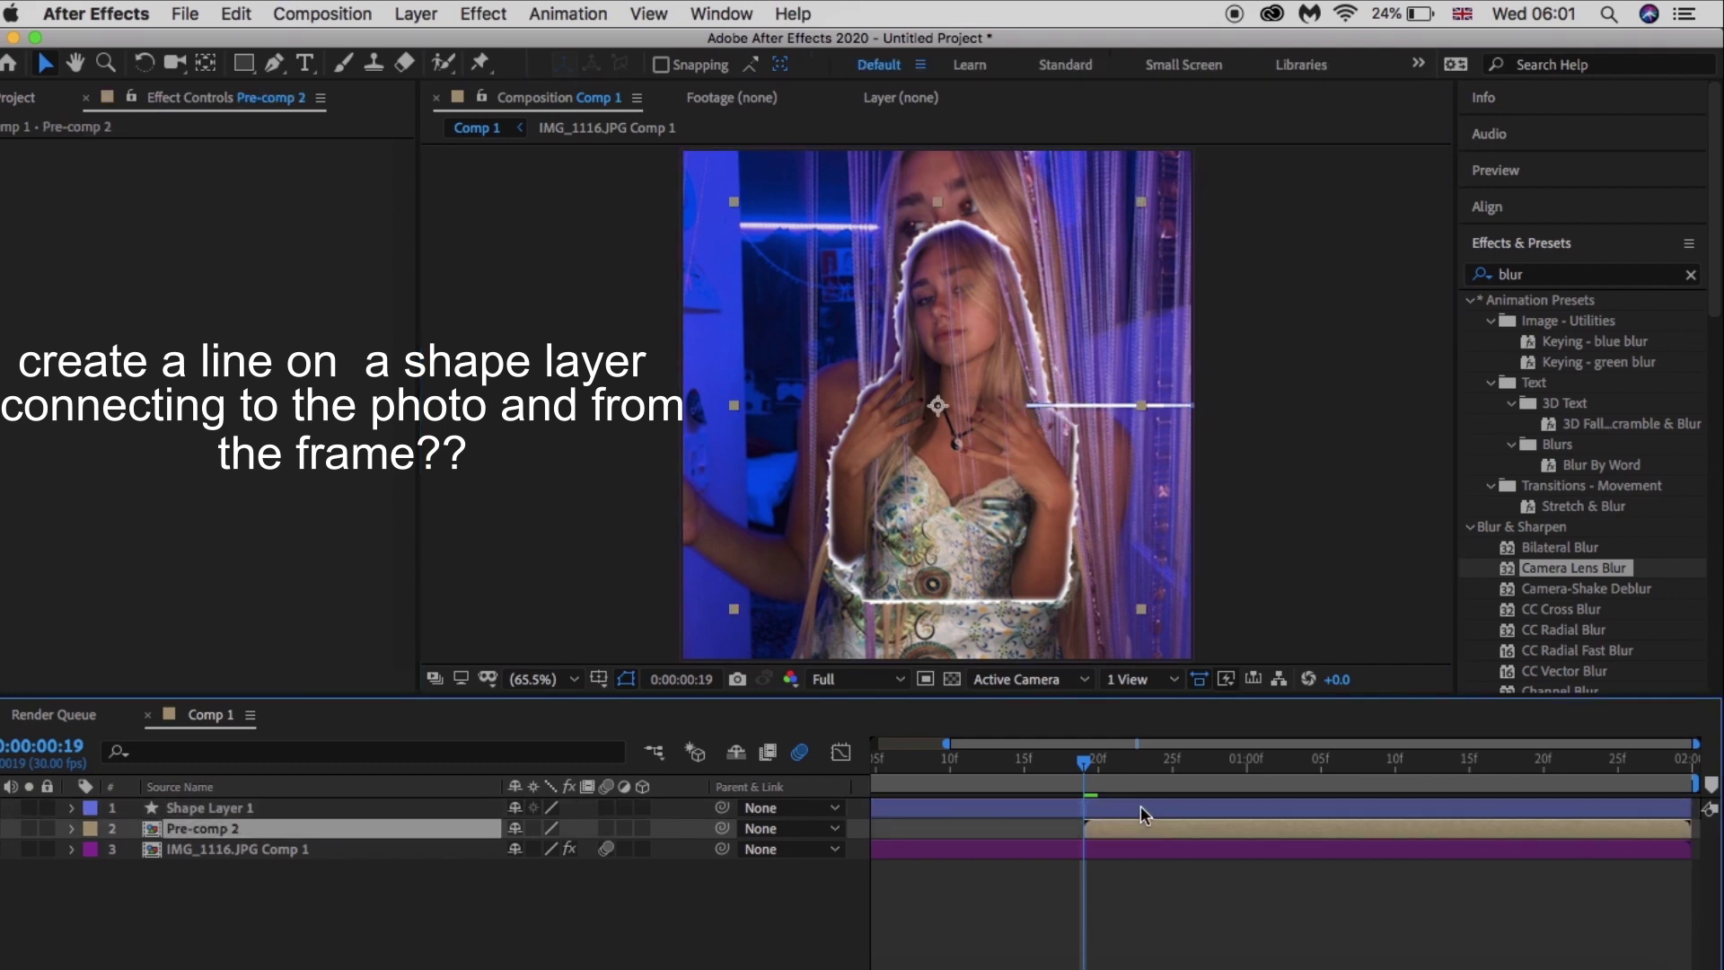
drag(1141, 805, 1145, 829)
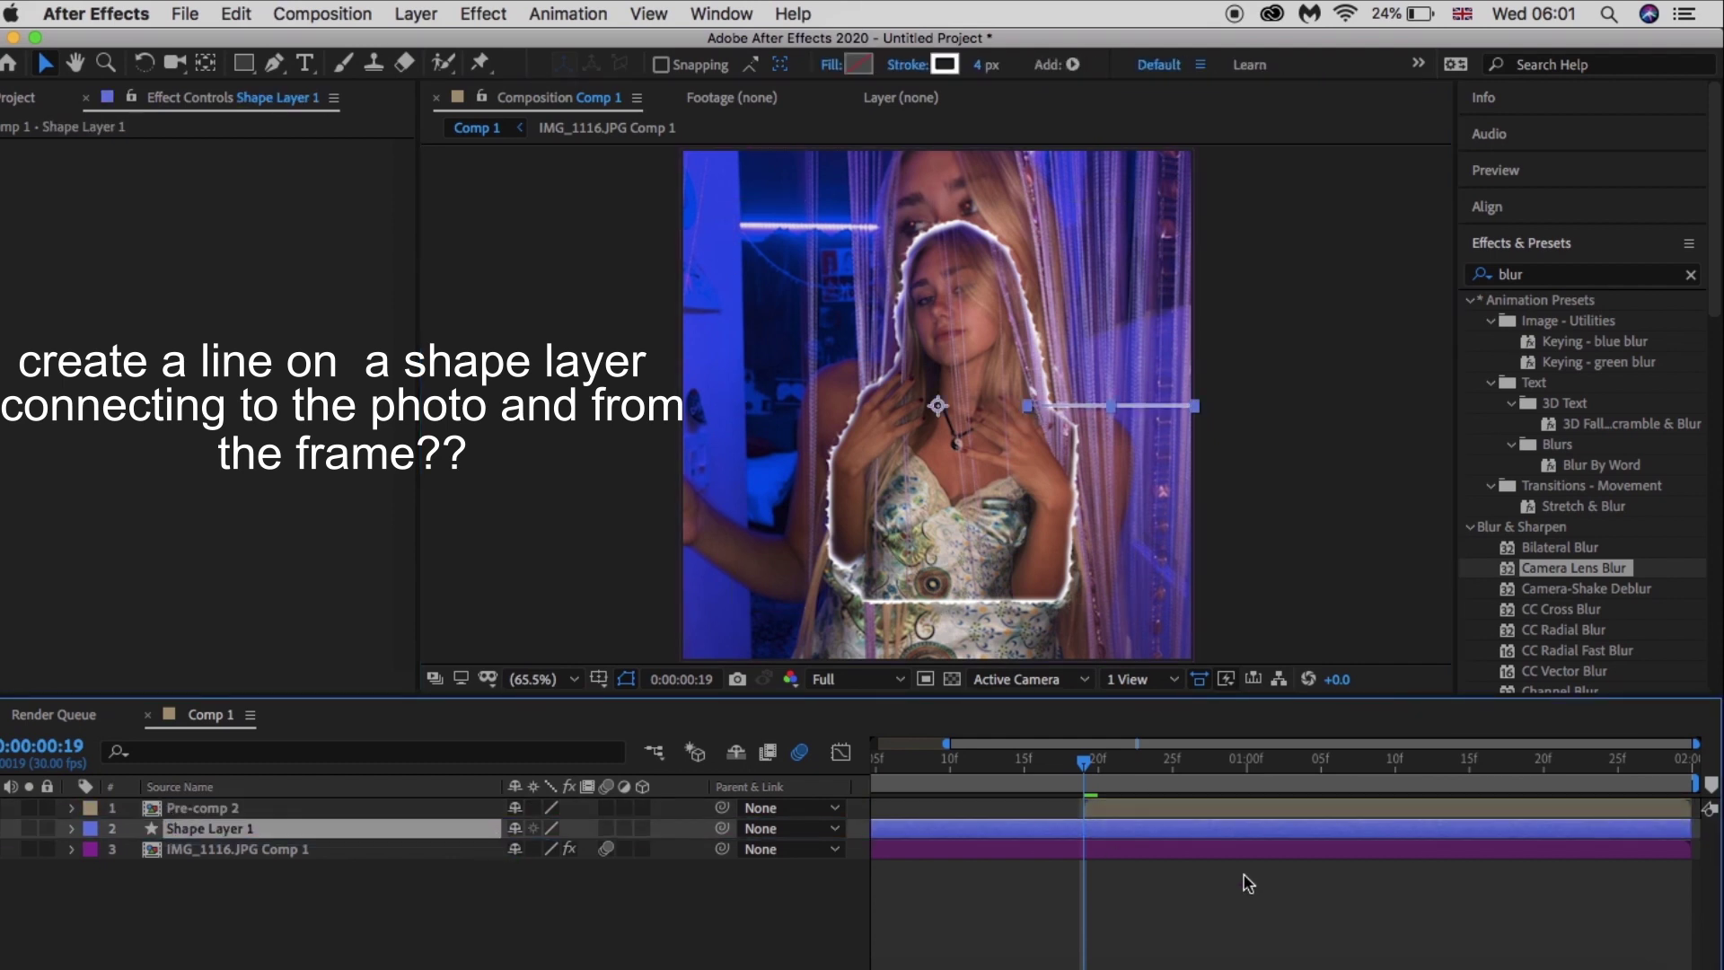
key(ctrl+d)
click(1117, 851)
key(Delete)
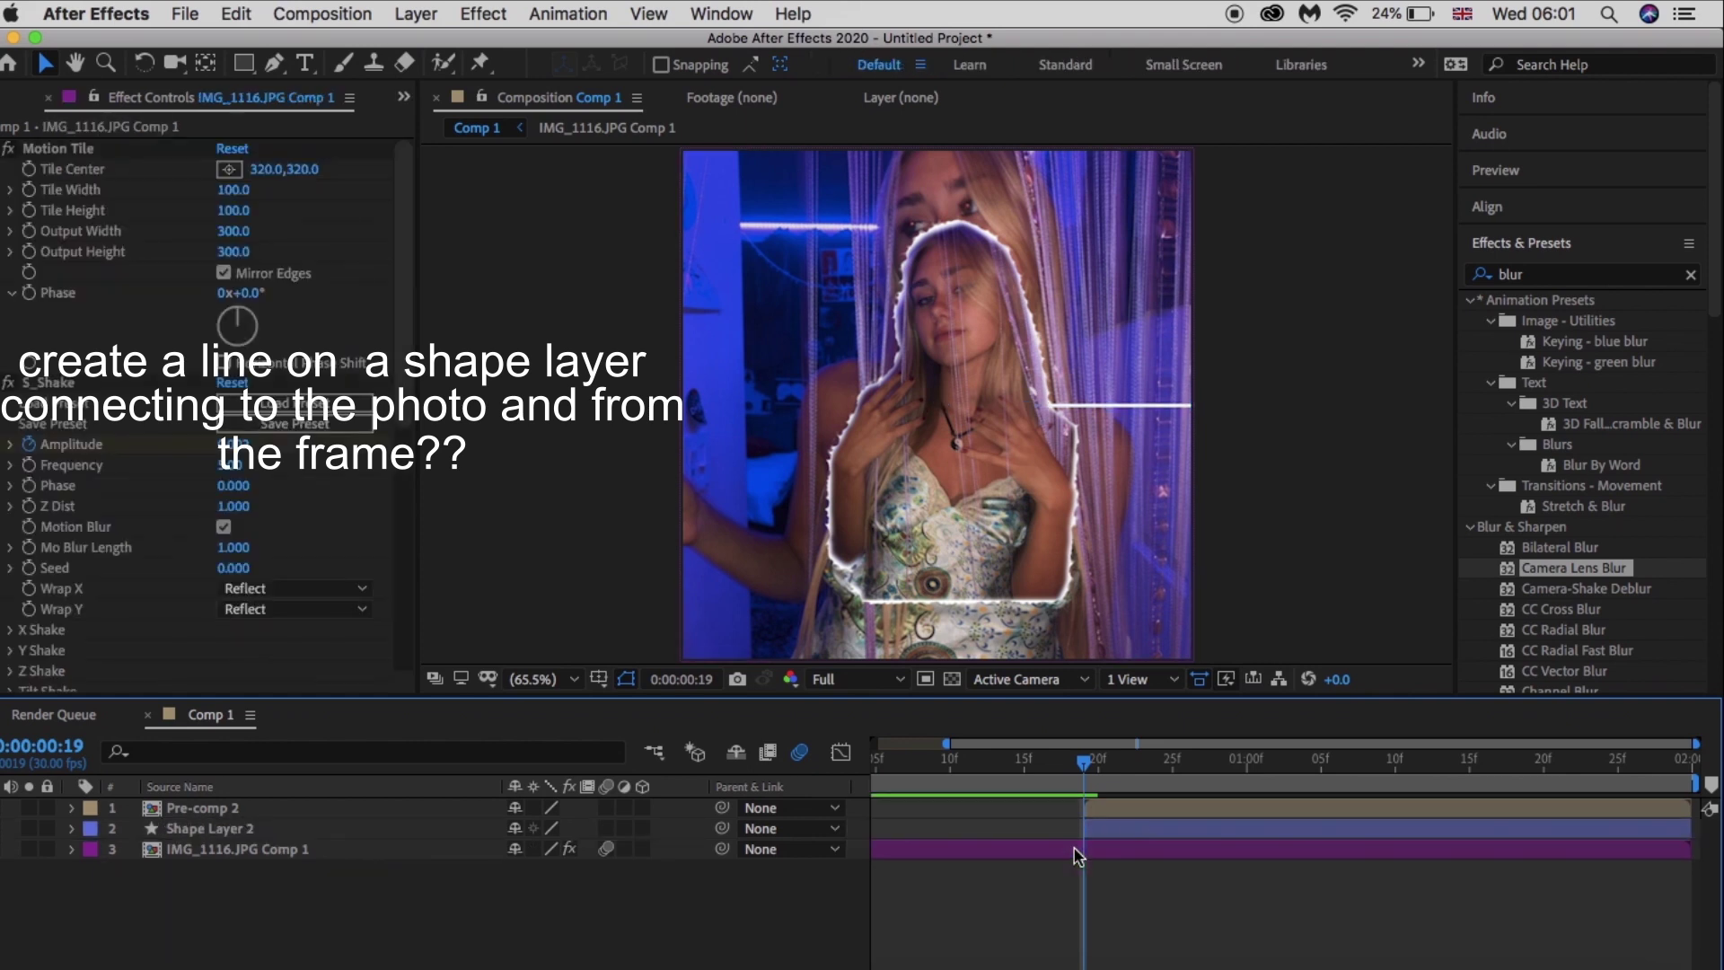
click(1130, 808)
- Pre-compose Pre-comp 2 and the line layer into Pre-comp 3
shift+click(676, 829)
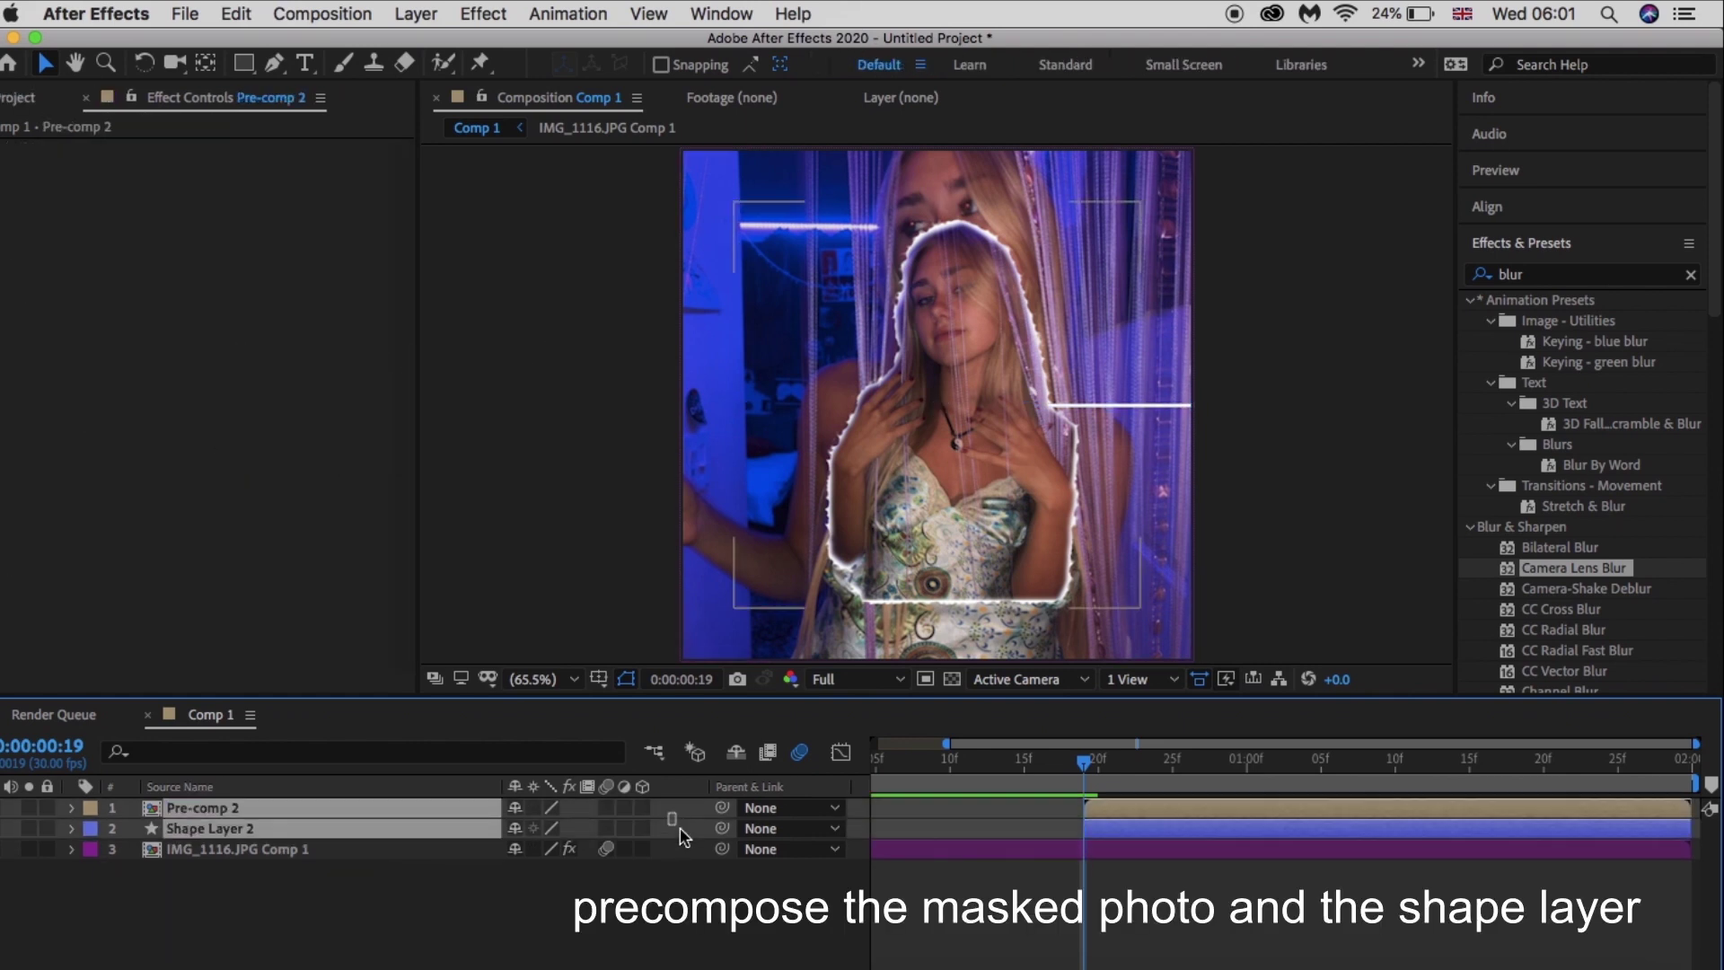
right_click(1296, 804)
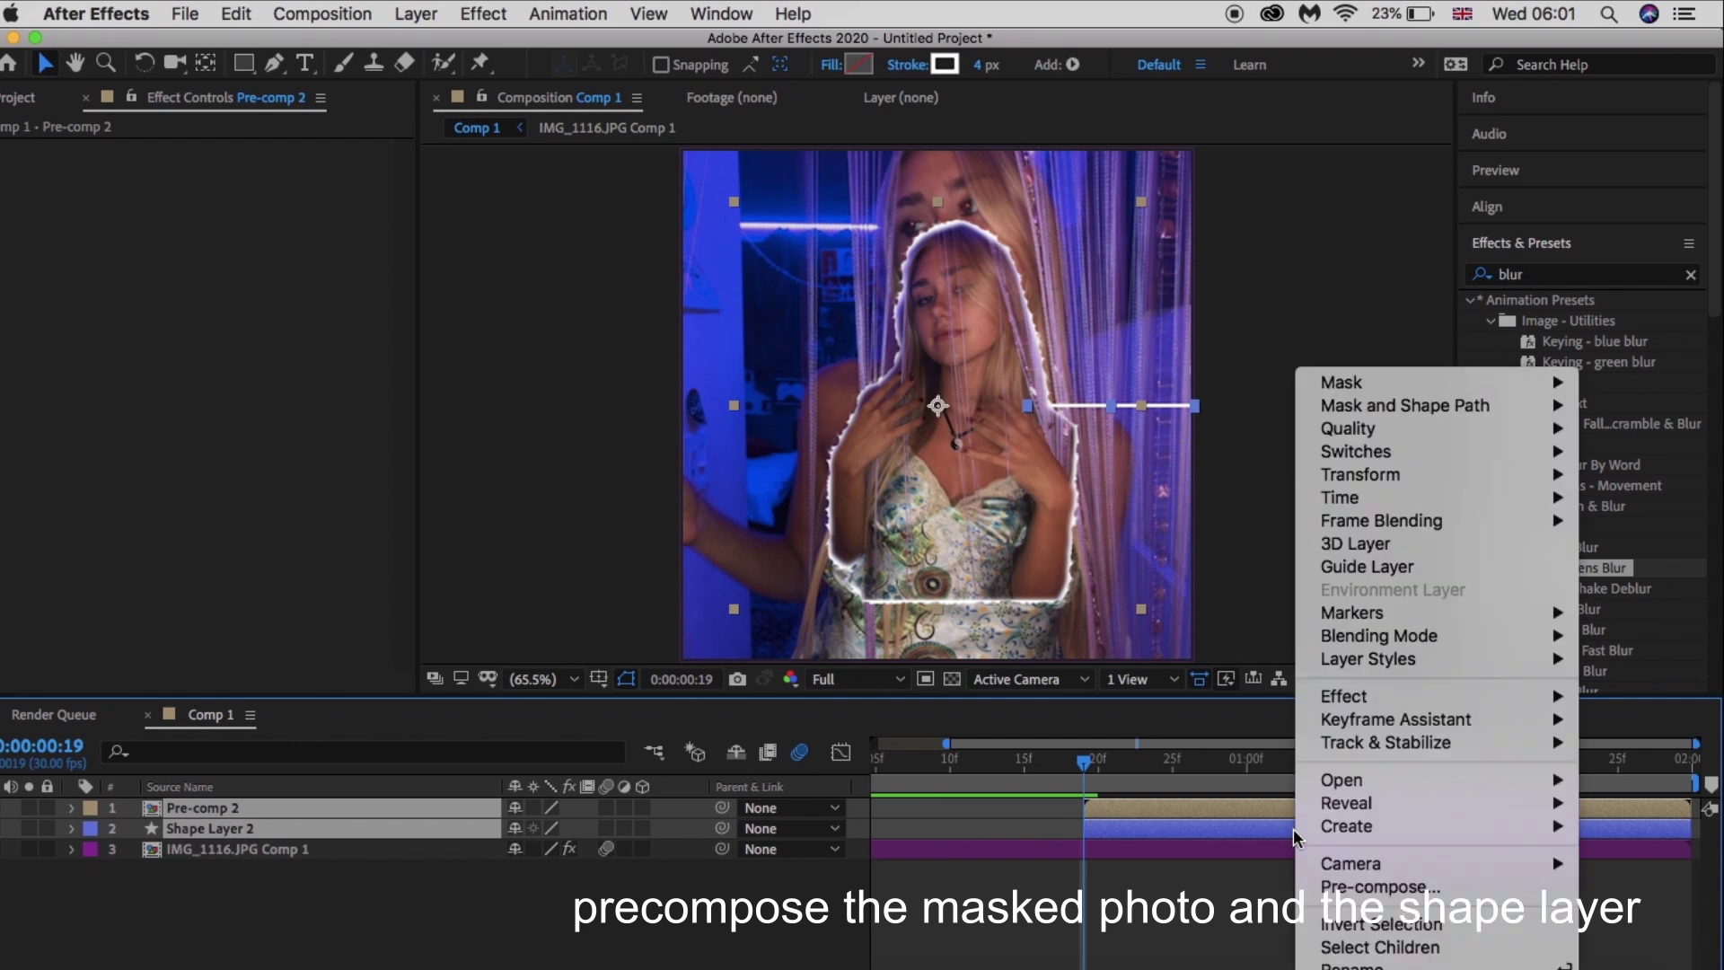
click(1374, 886)
click(1050, 629)
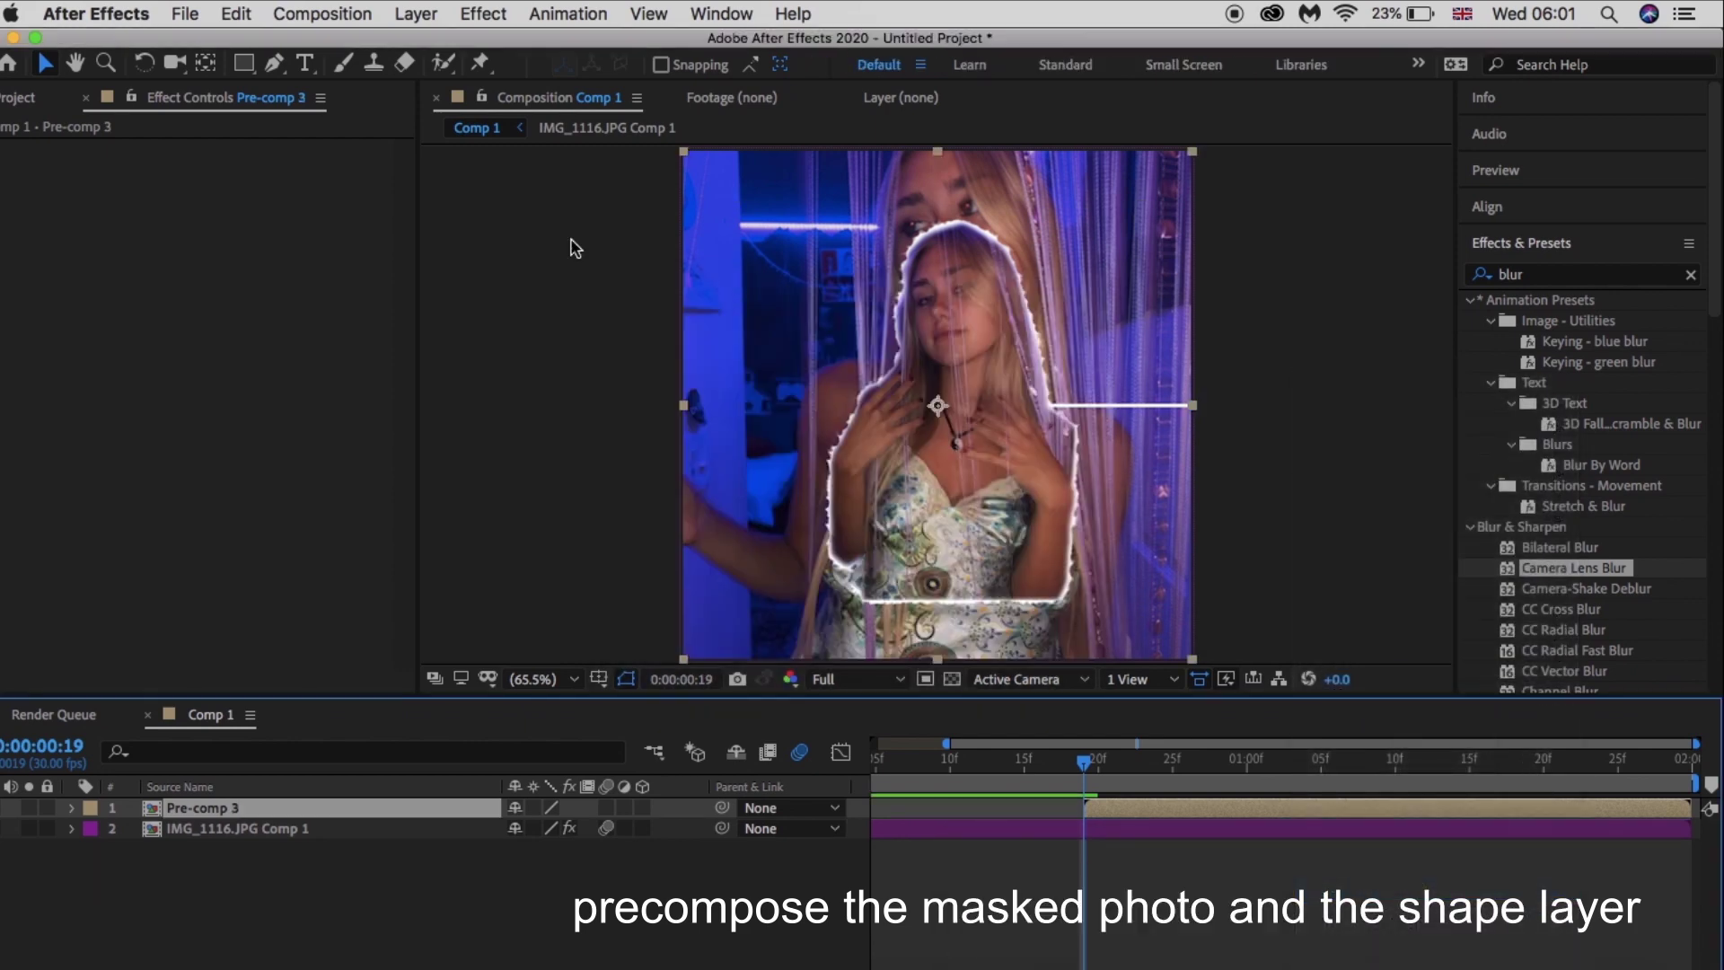
- Move Pre-comp 3's anchor point to the line's right end with Pan Behind
click(206, 63)
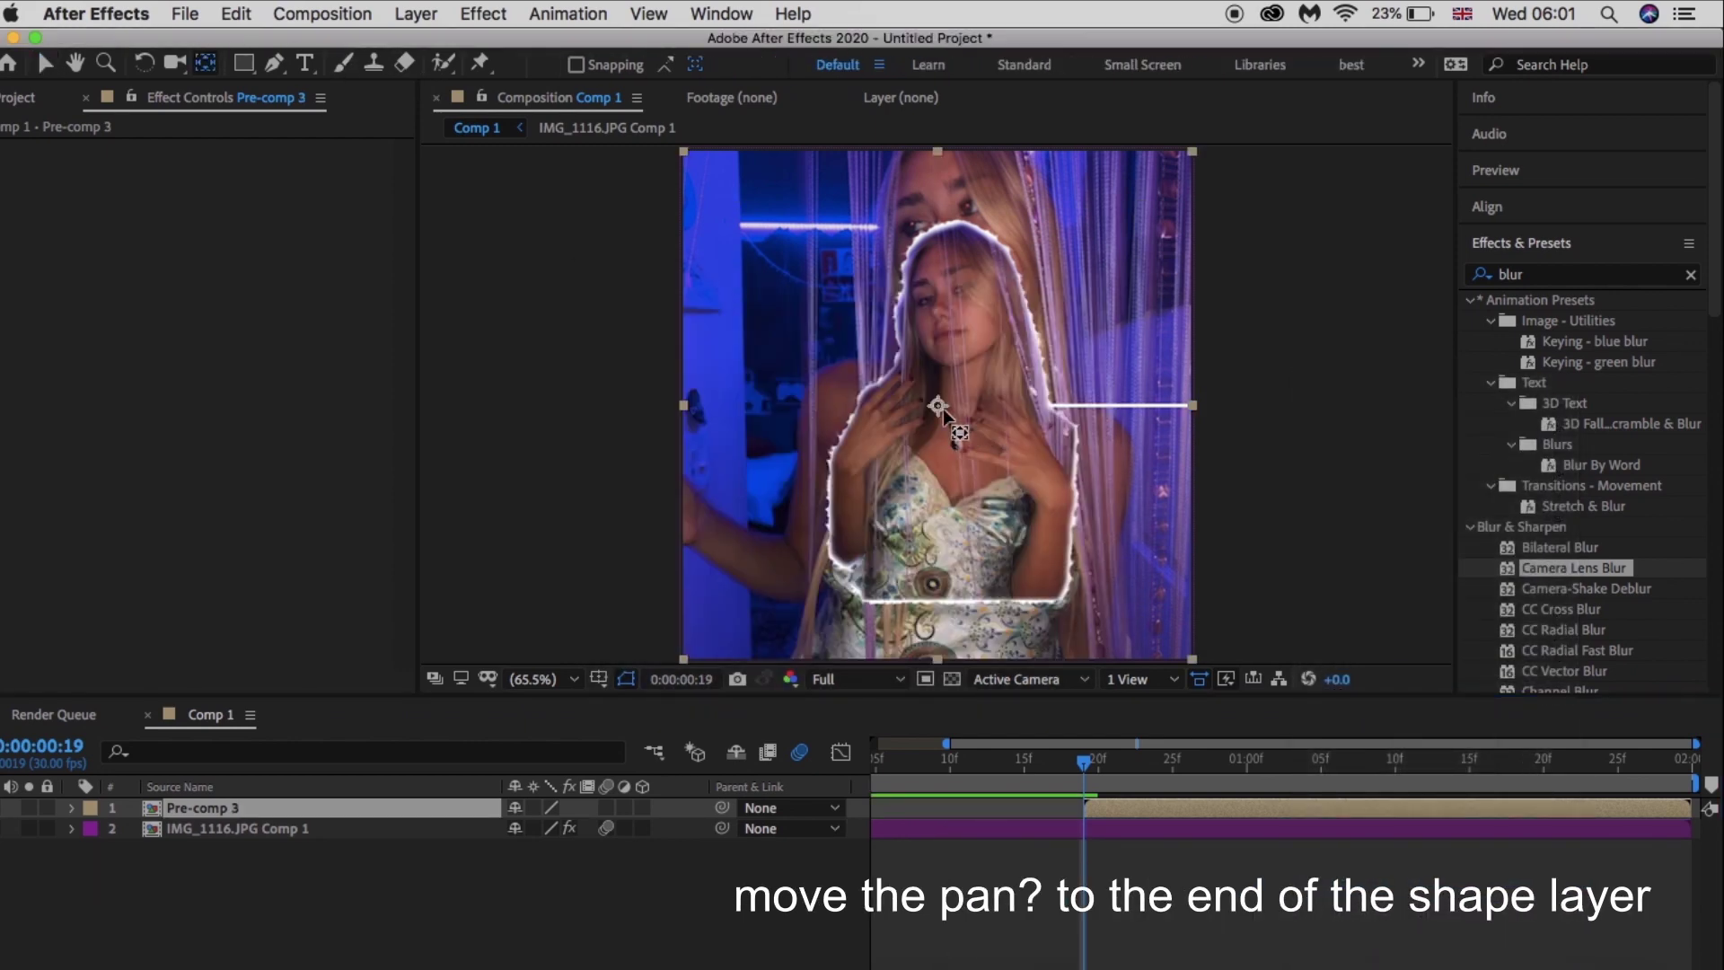
drag(939, 405, 1192, 404)
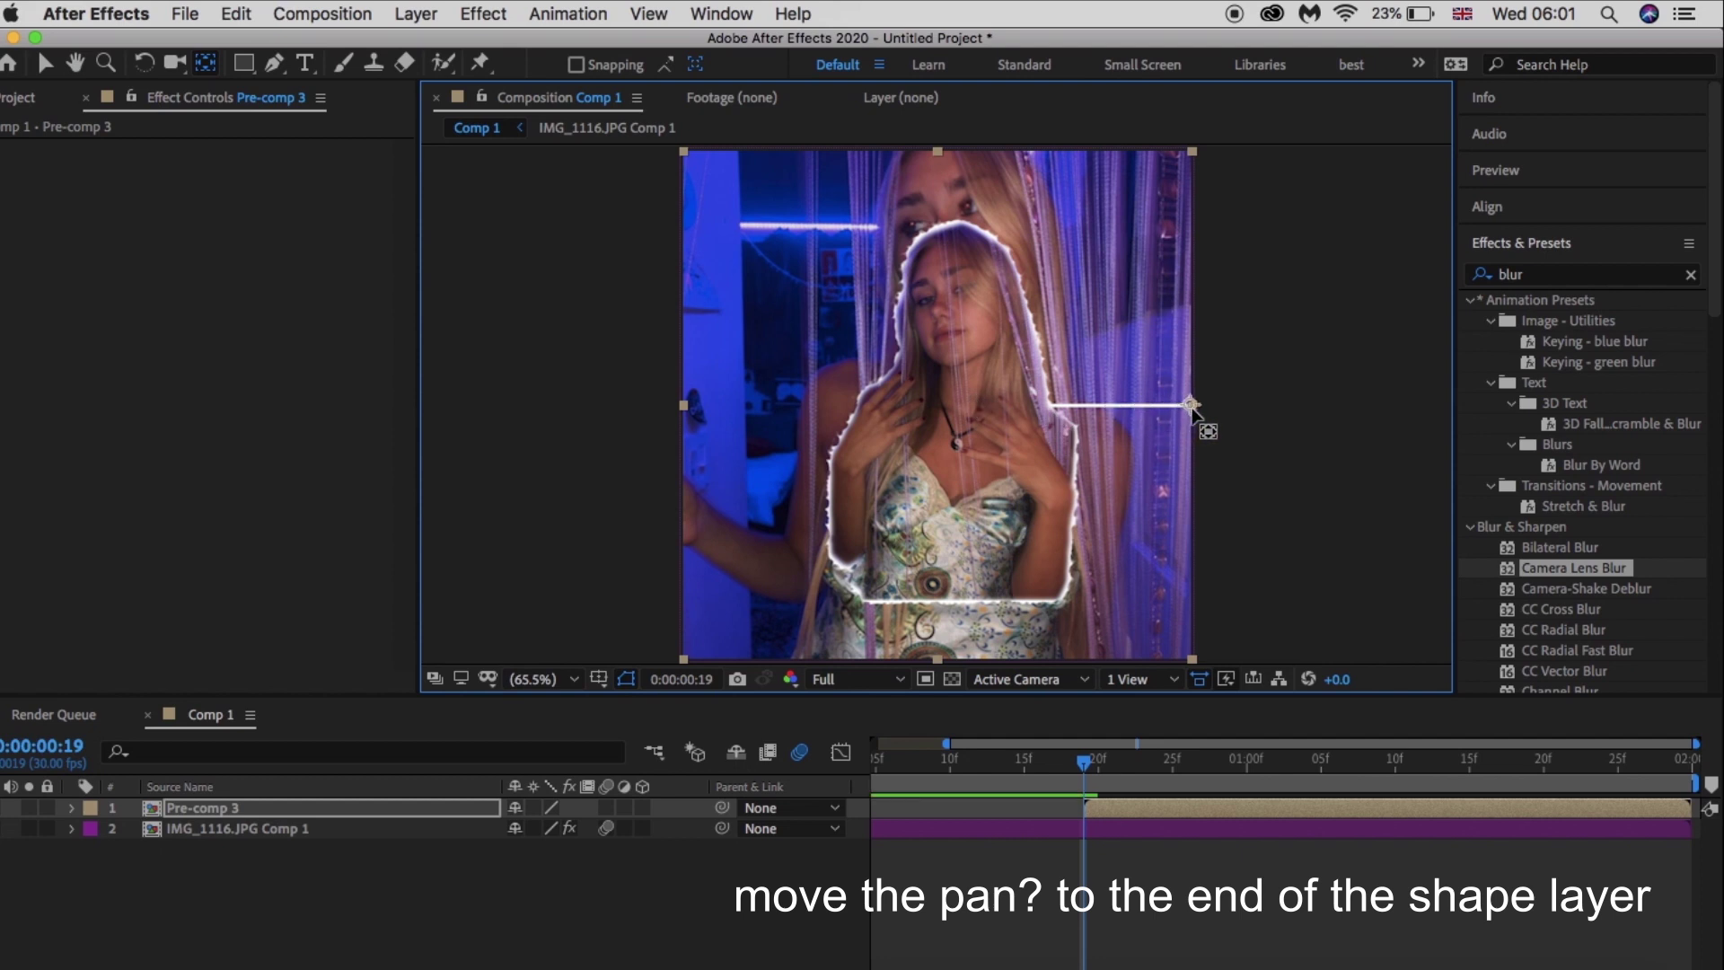
key(r)
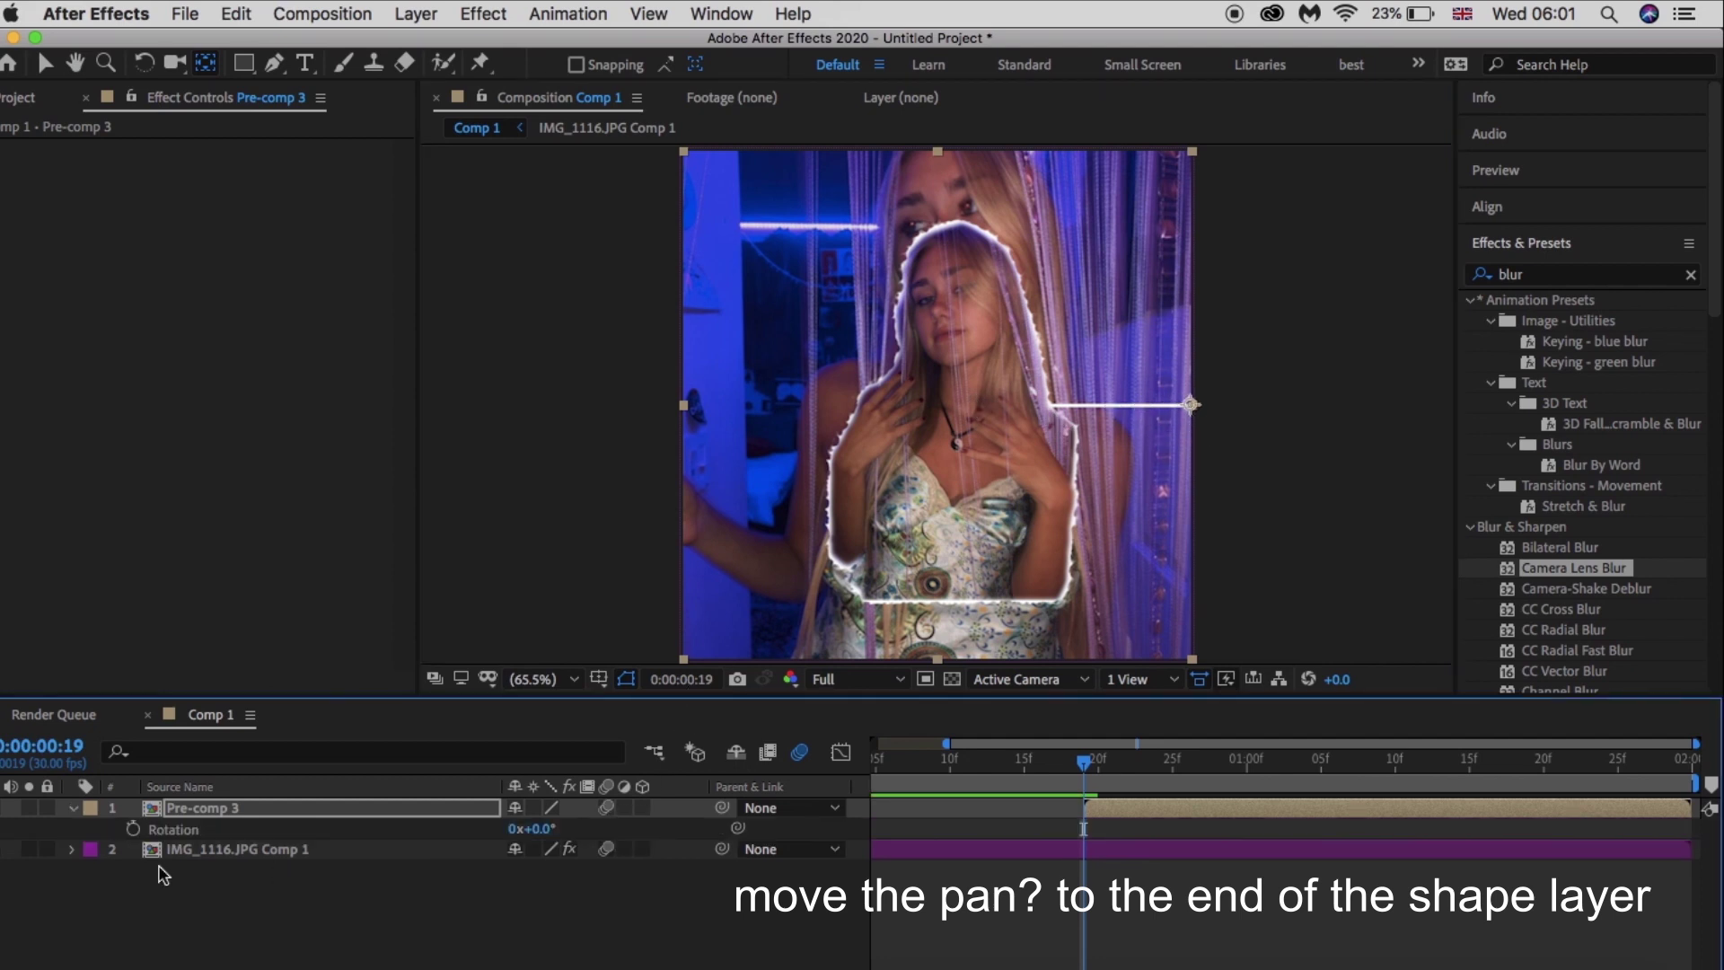
- Keyframe Pre-comp 3's Rotation to start at 90 degrees
click(131, 828)
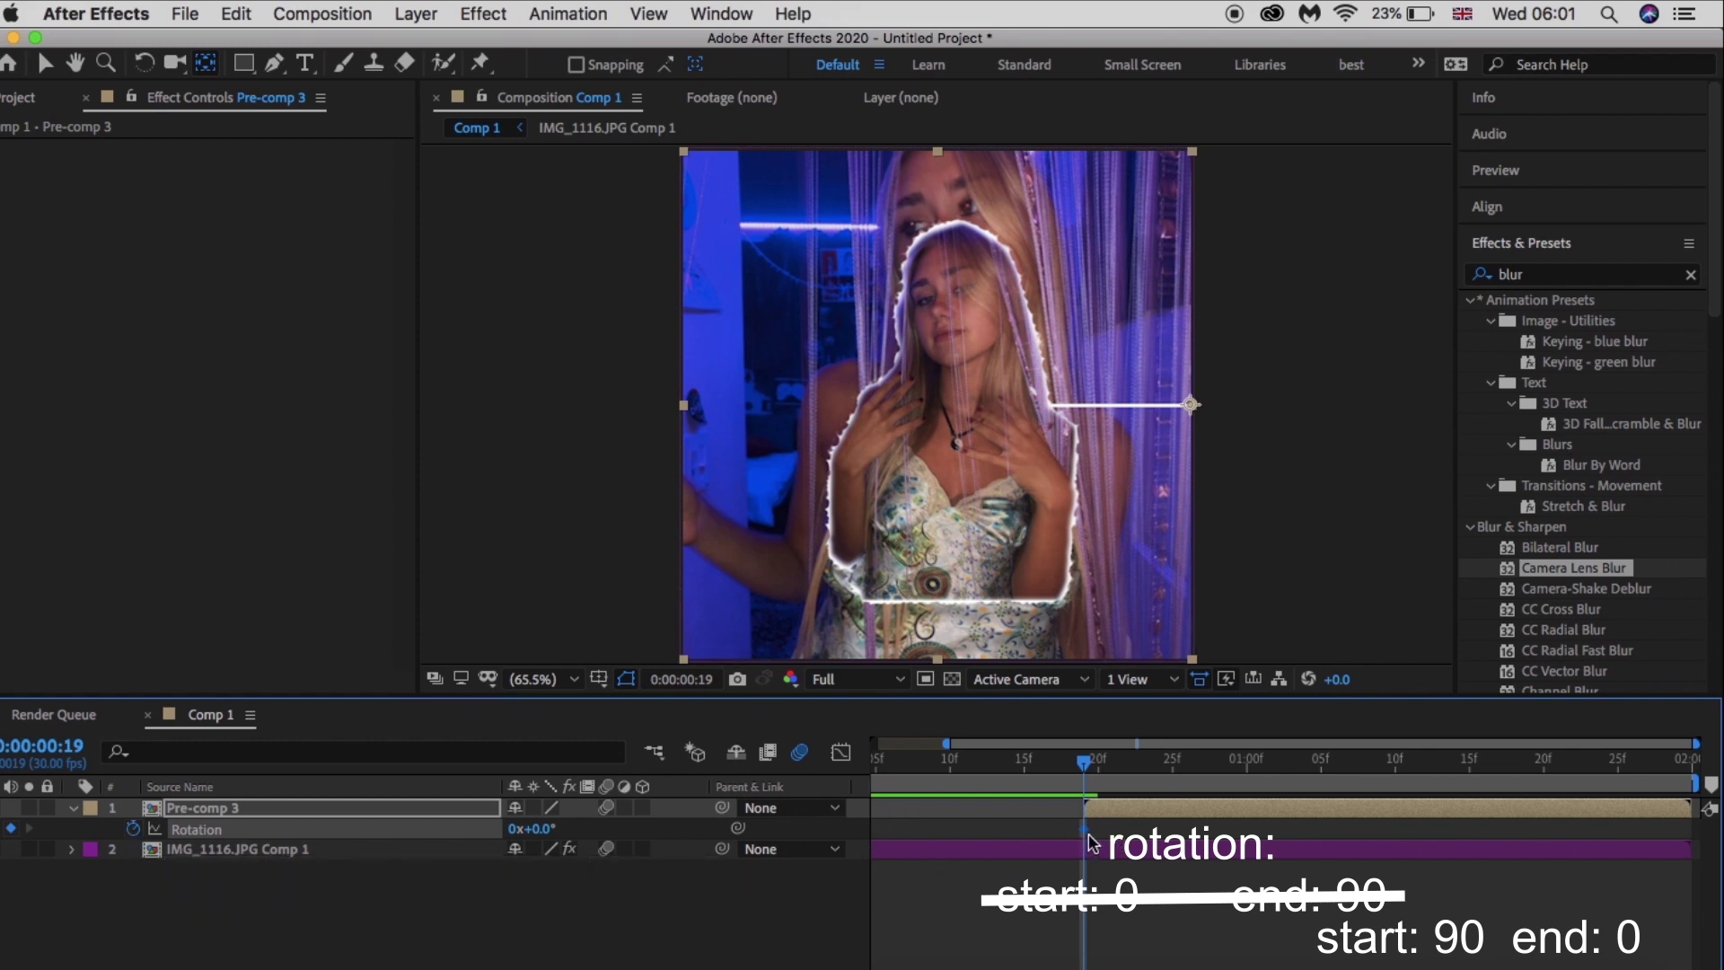
mouse_move(1084, 829)
mouse_down()
mouse_move(1394, 828)
mouse_move(1578, 855)
mouse_up()
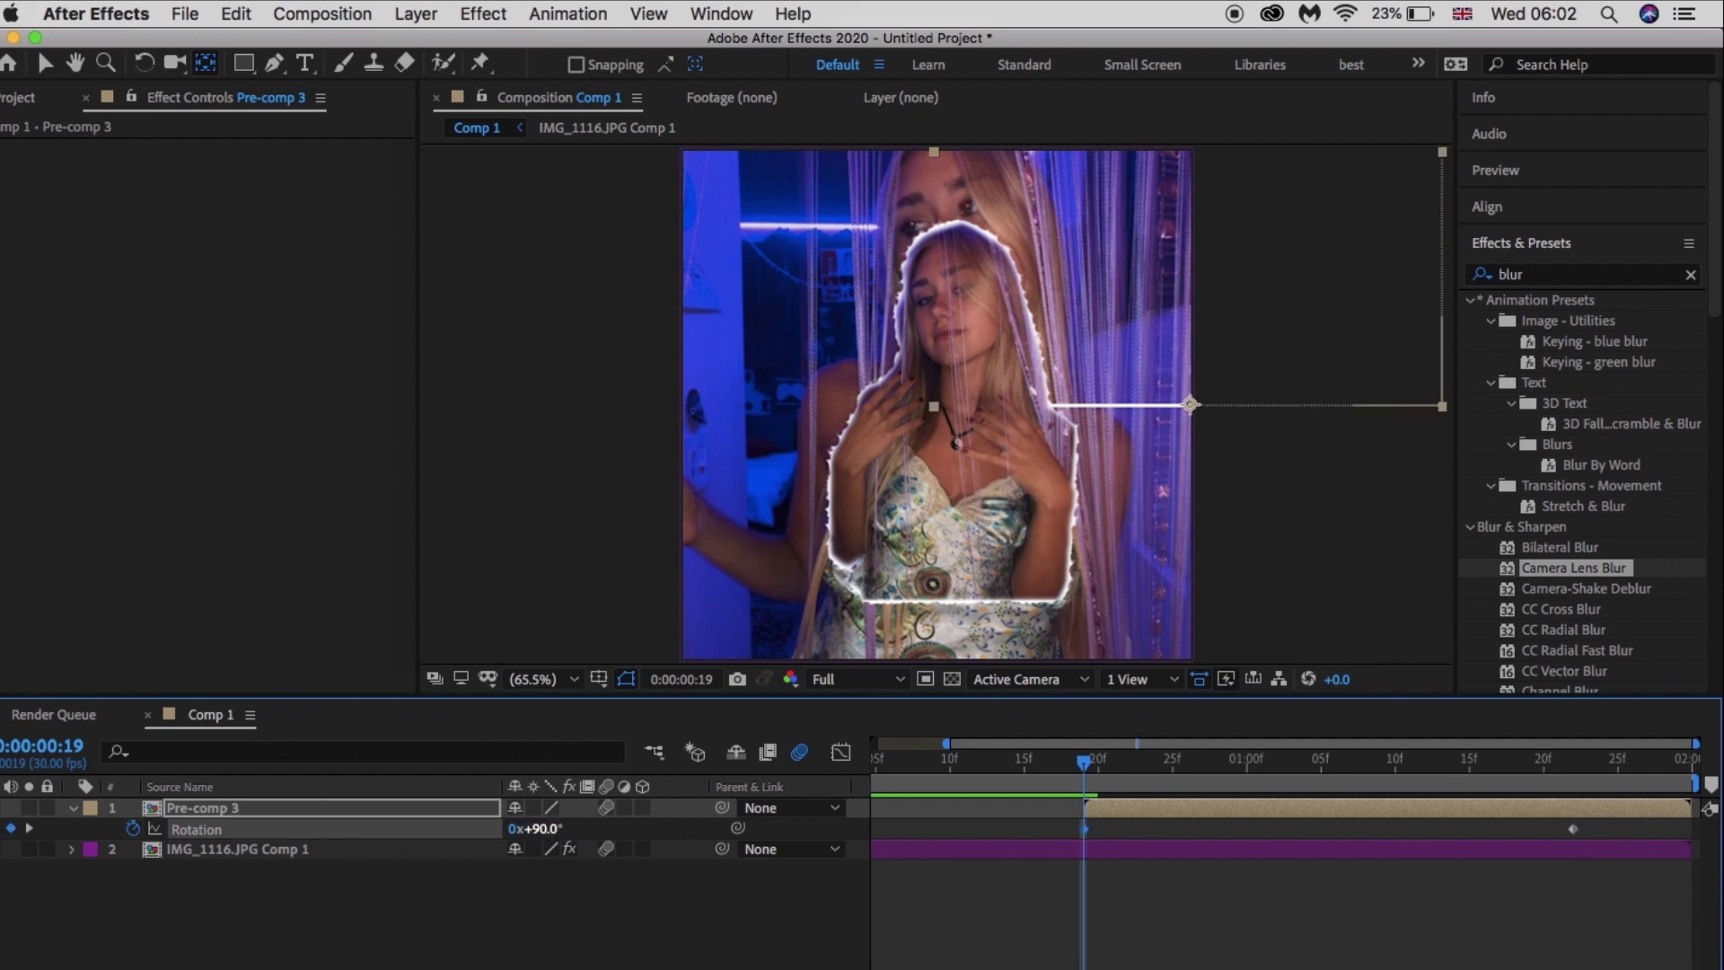
key(Return)
- Easy Ease the Rotation keyframes, steepen the curve's drop, and preview
click(850, 755)
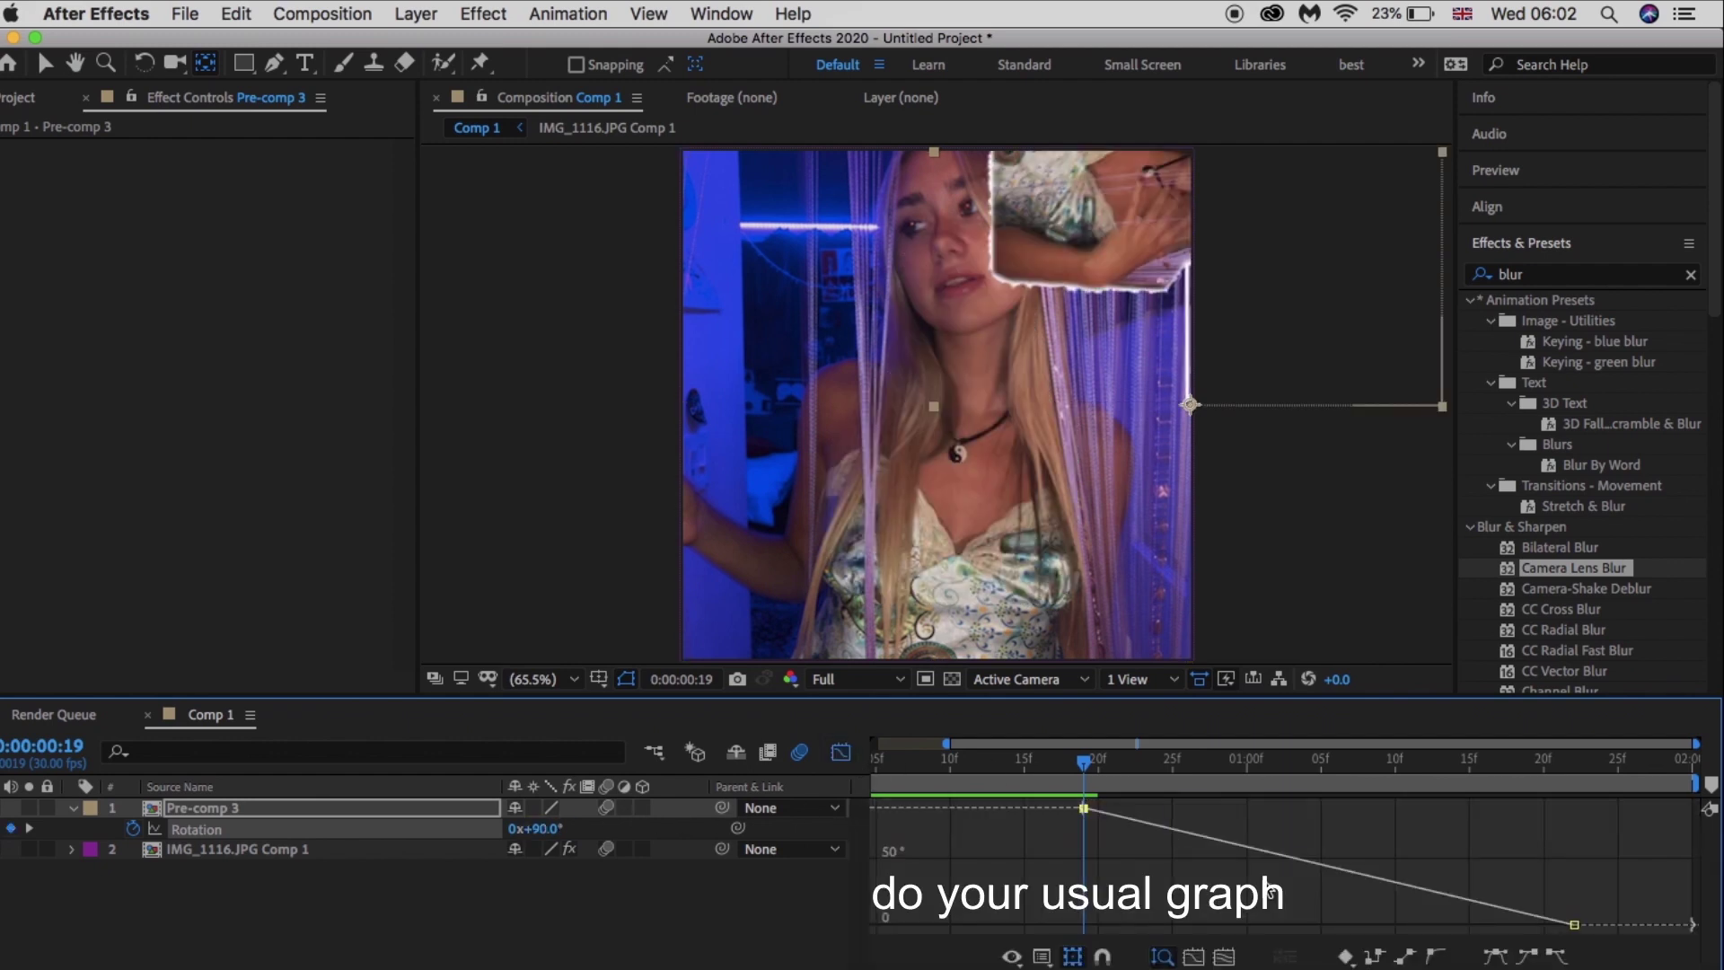
click(1272, 854)
click(1495, 957)
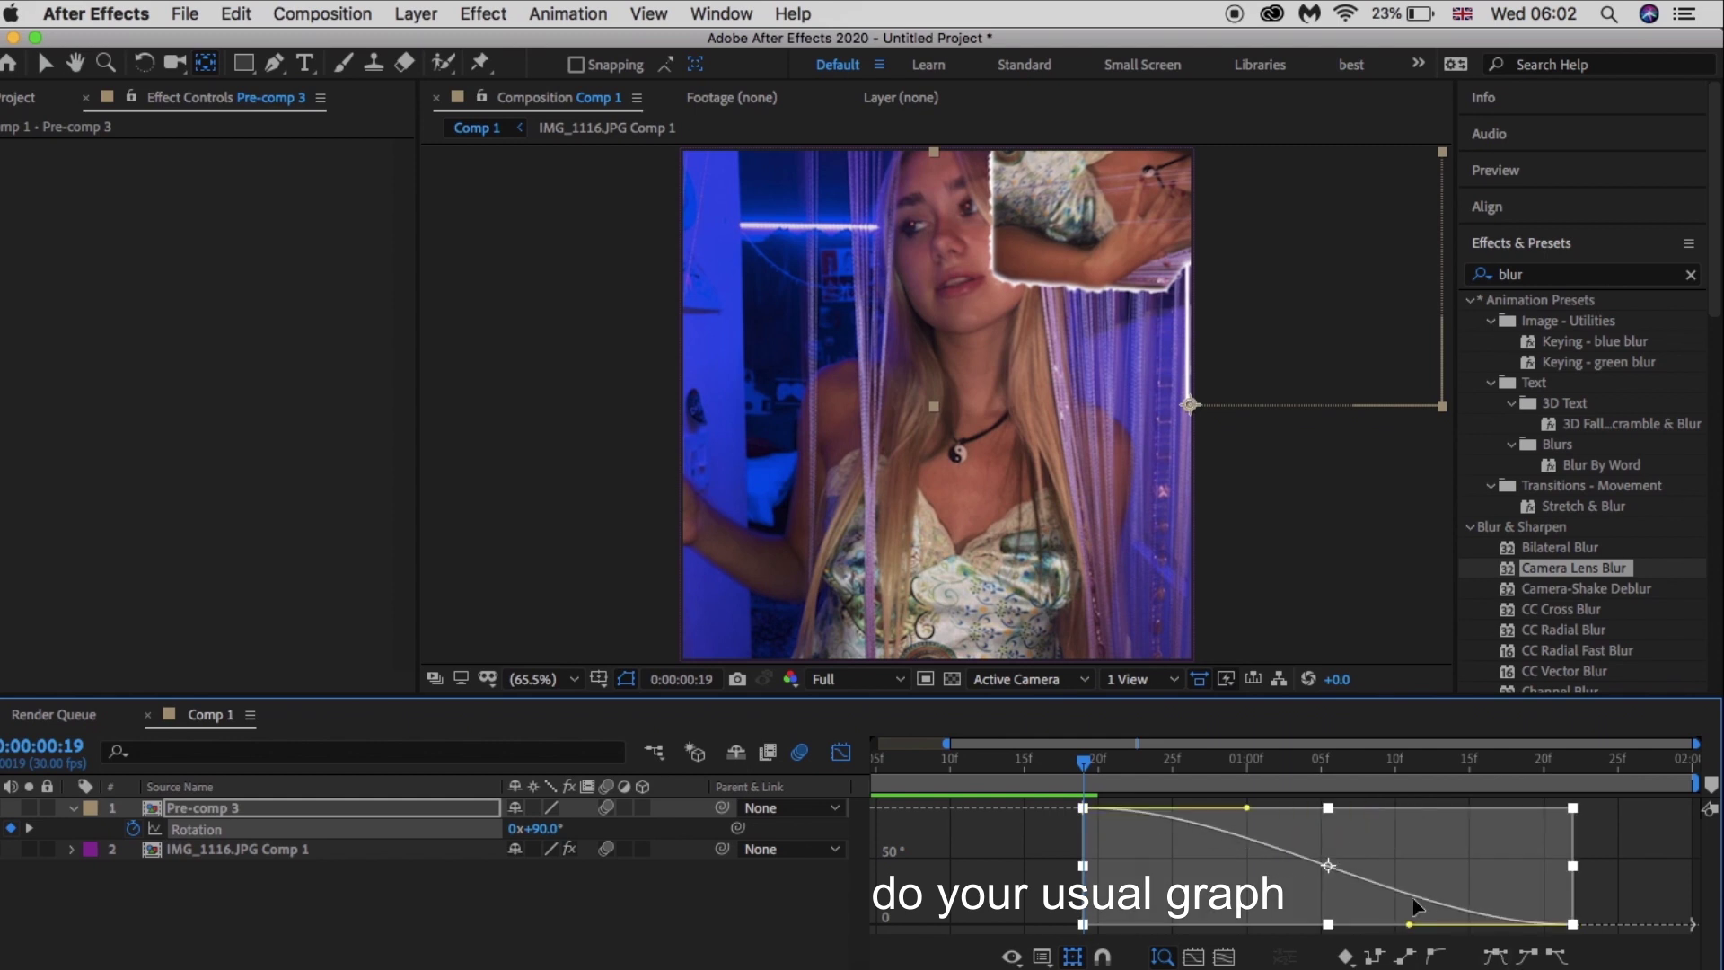
drag(1247, 810, 1330, 917)
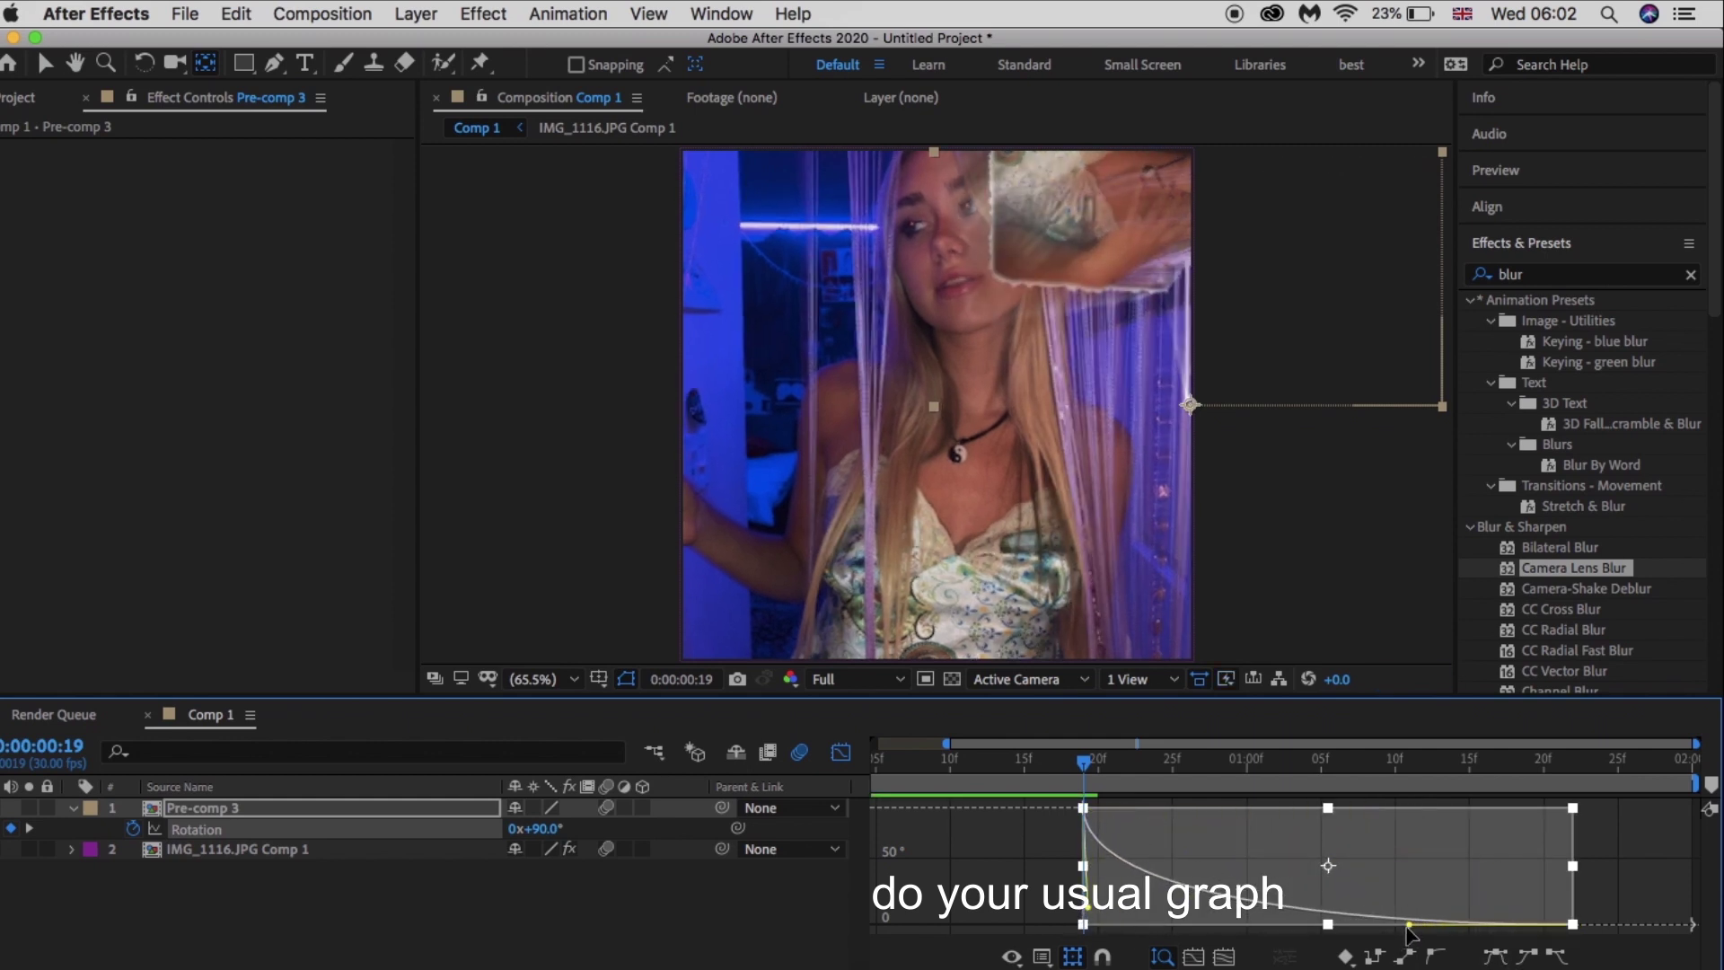
drag(1410, 928, 1094, 927)
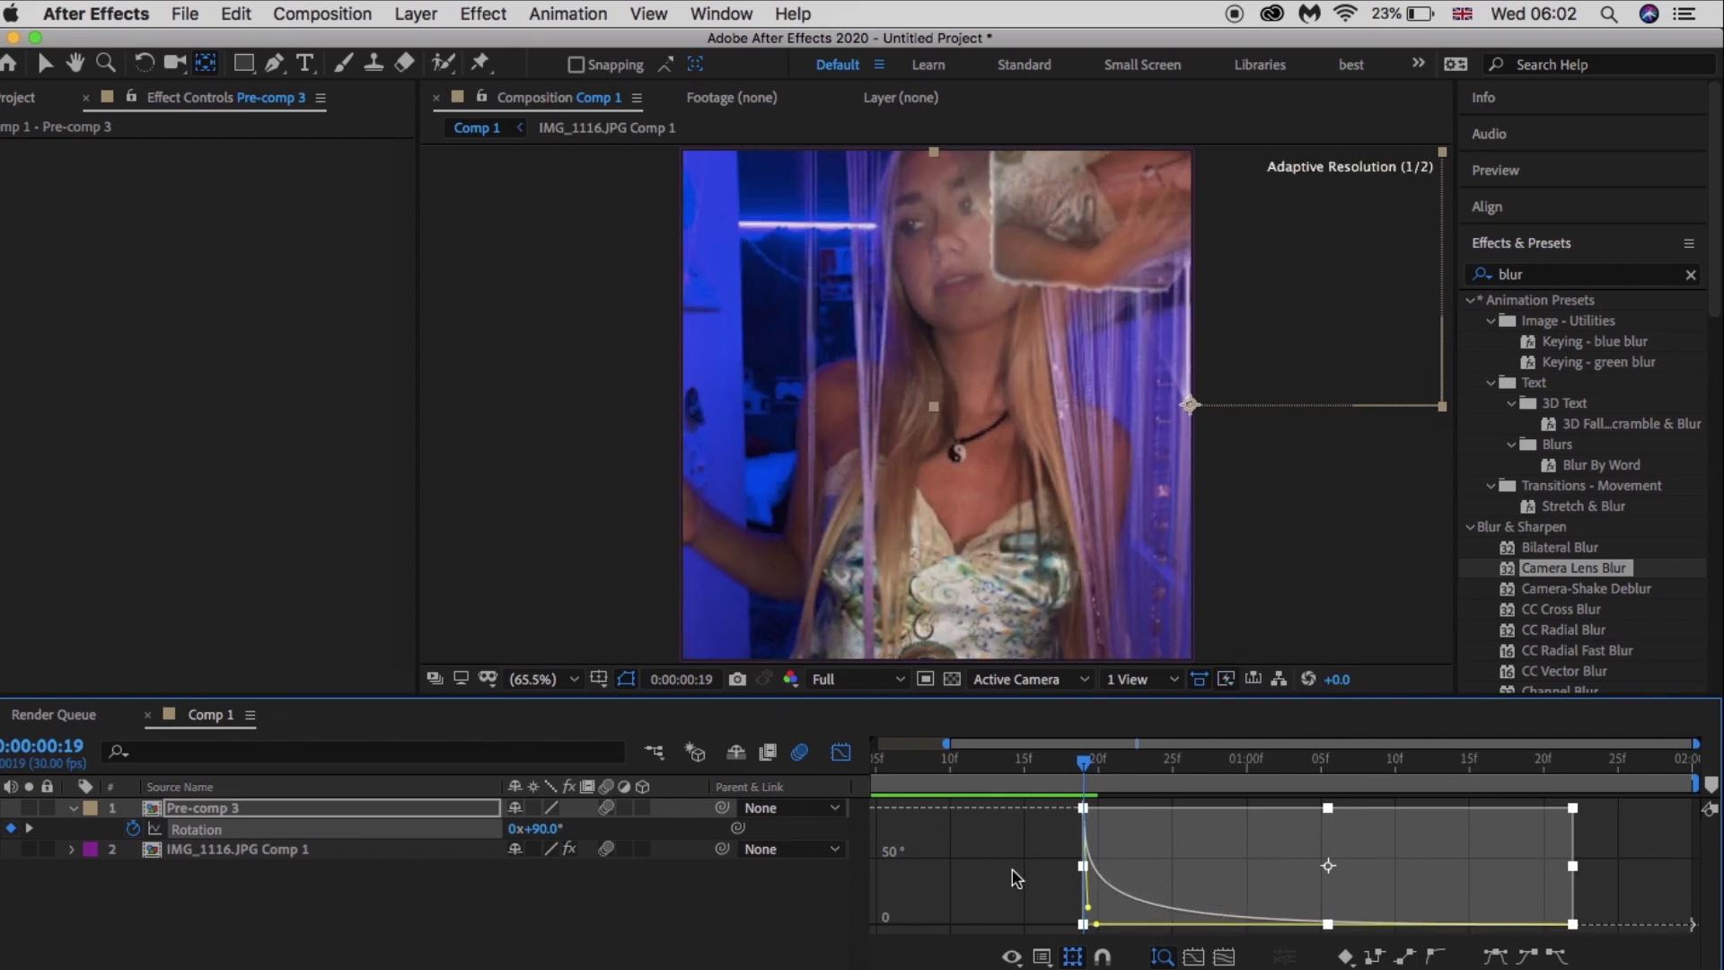
click(841, 752)
key(u)
key(space)
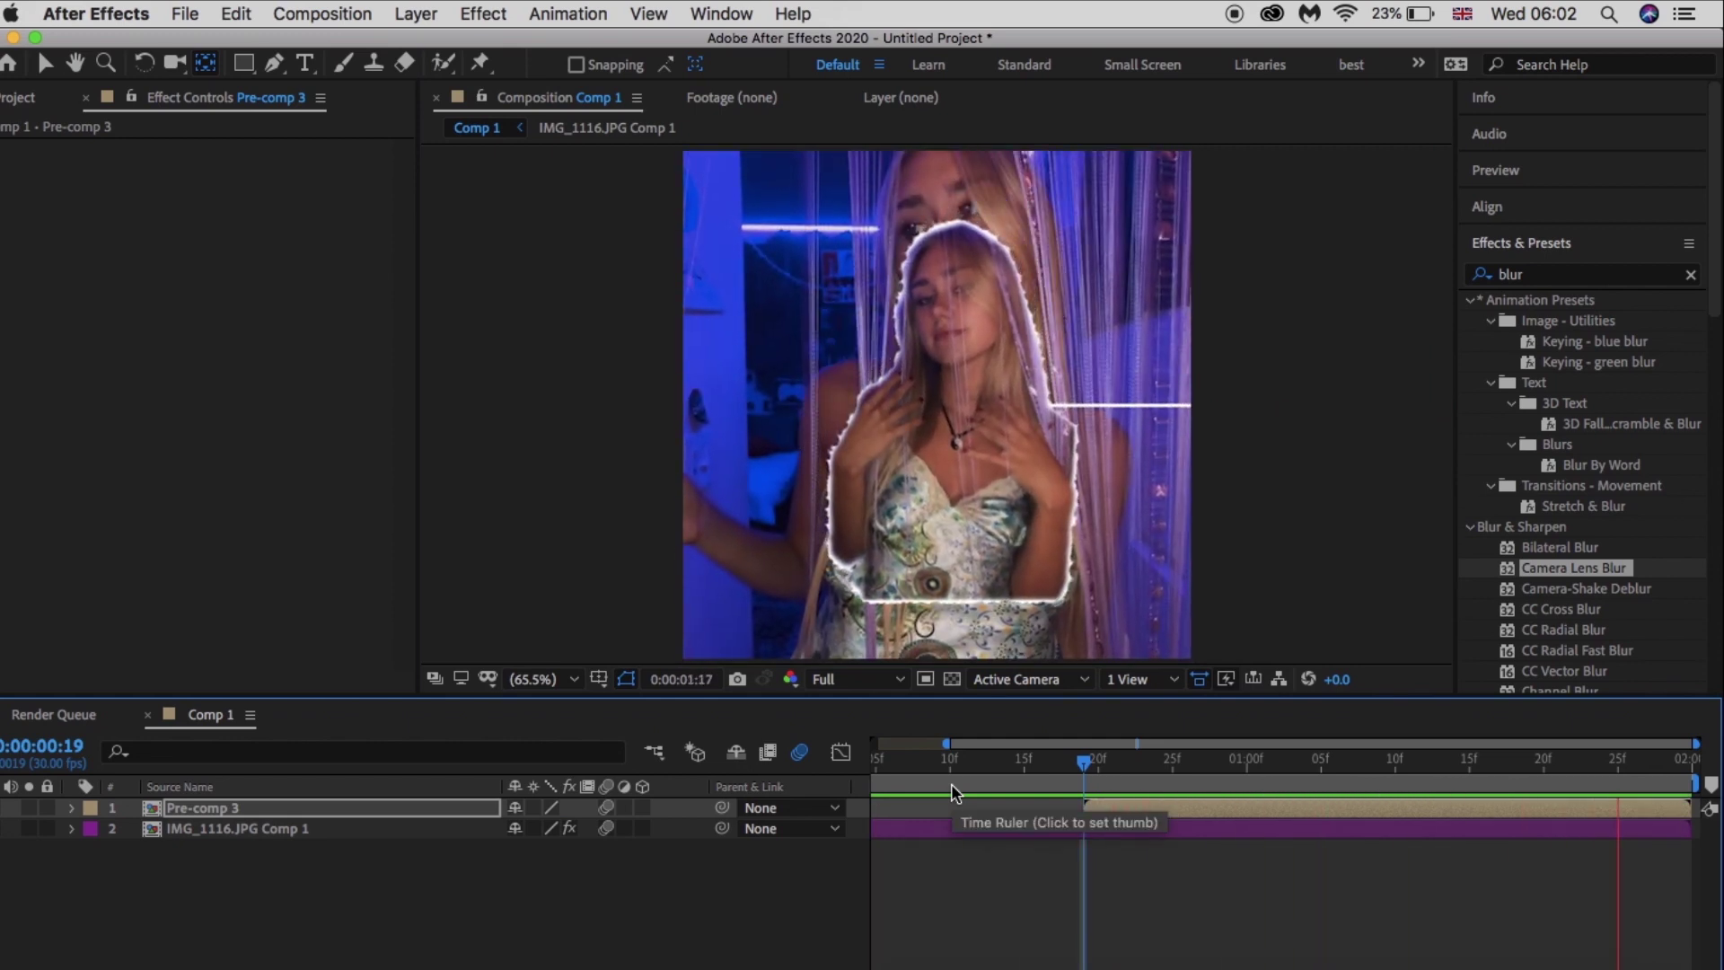
- Add Pre-comp 1 on top, trim its in-point with Alt+[, and shift it earlier
key(space)
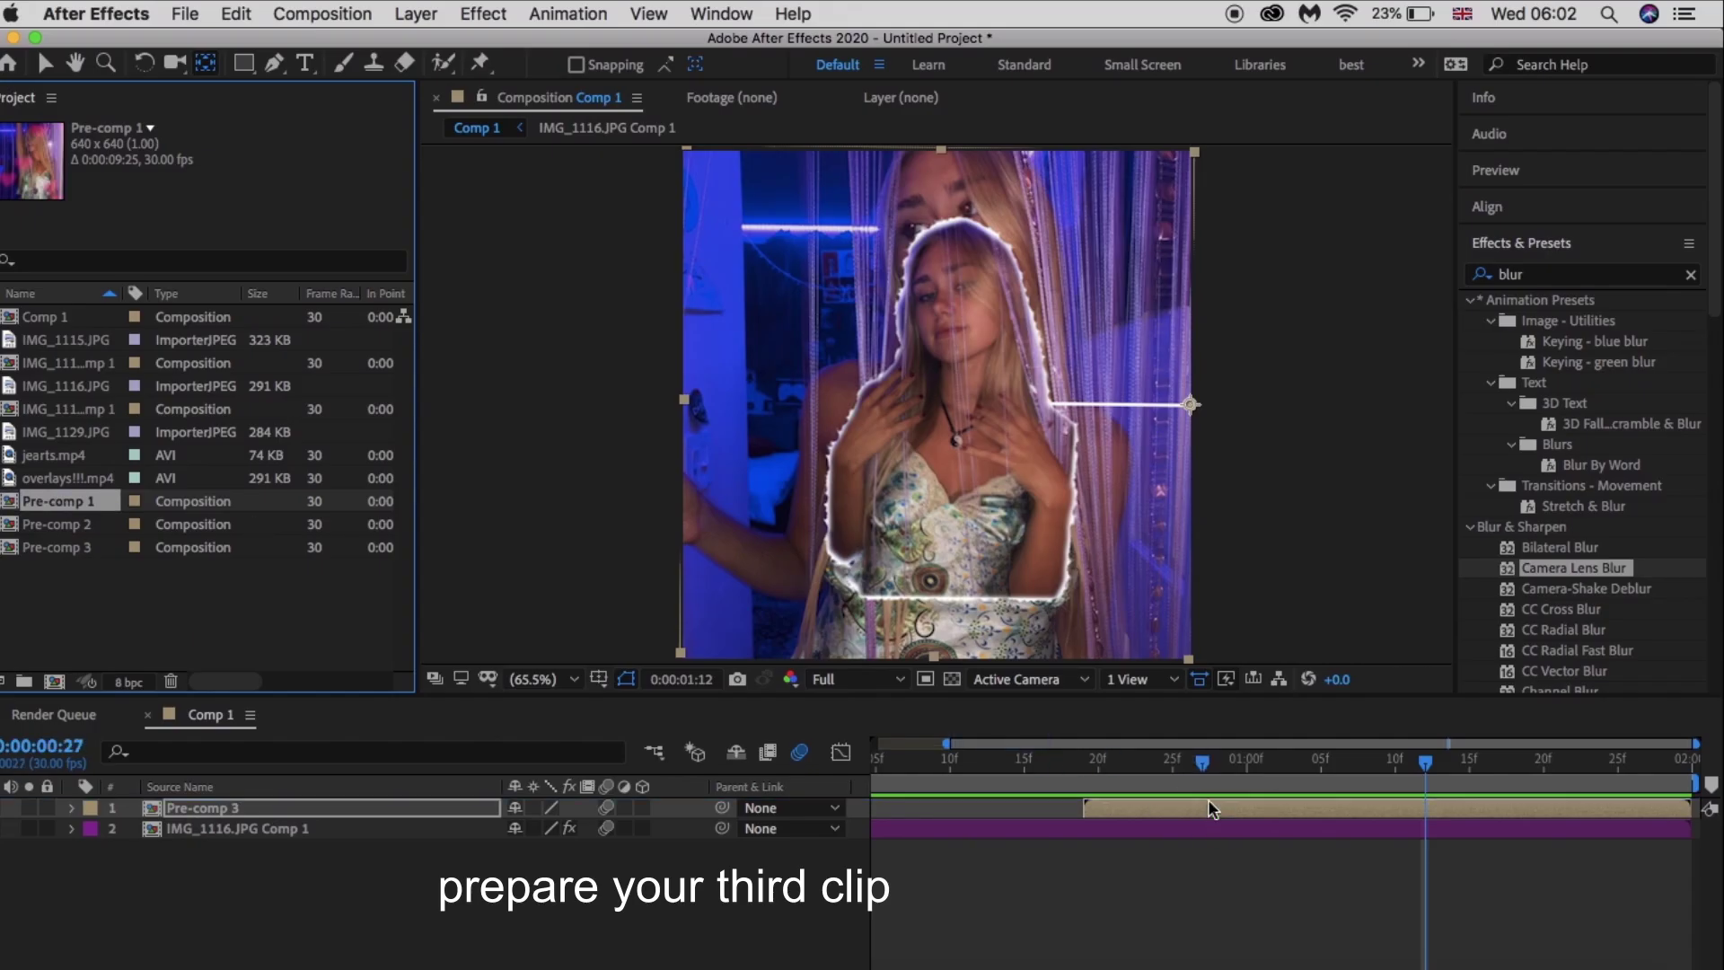
drag(991, 740, 1206, 808)
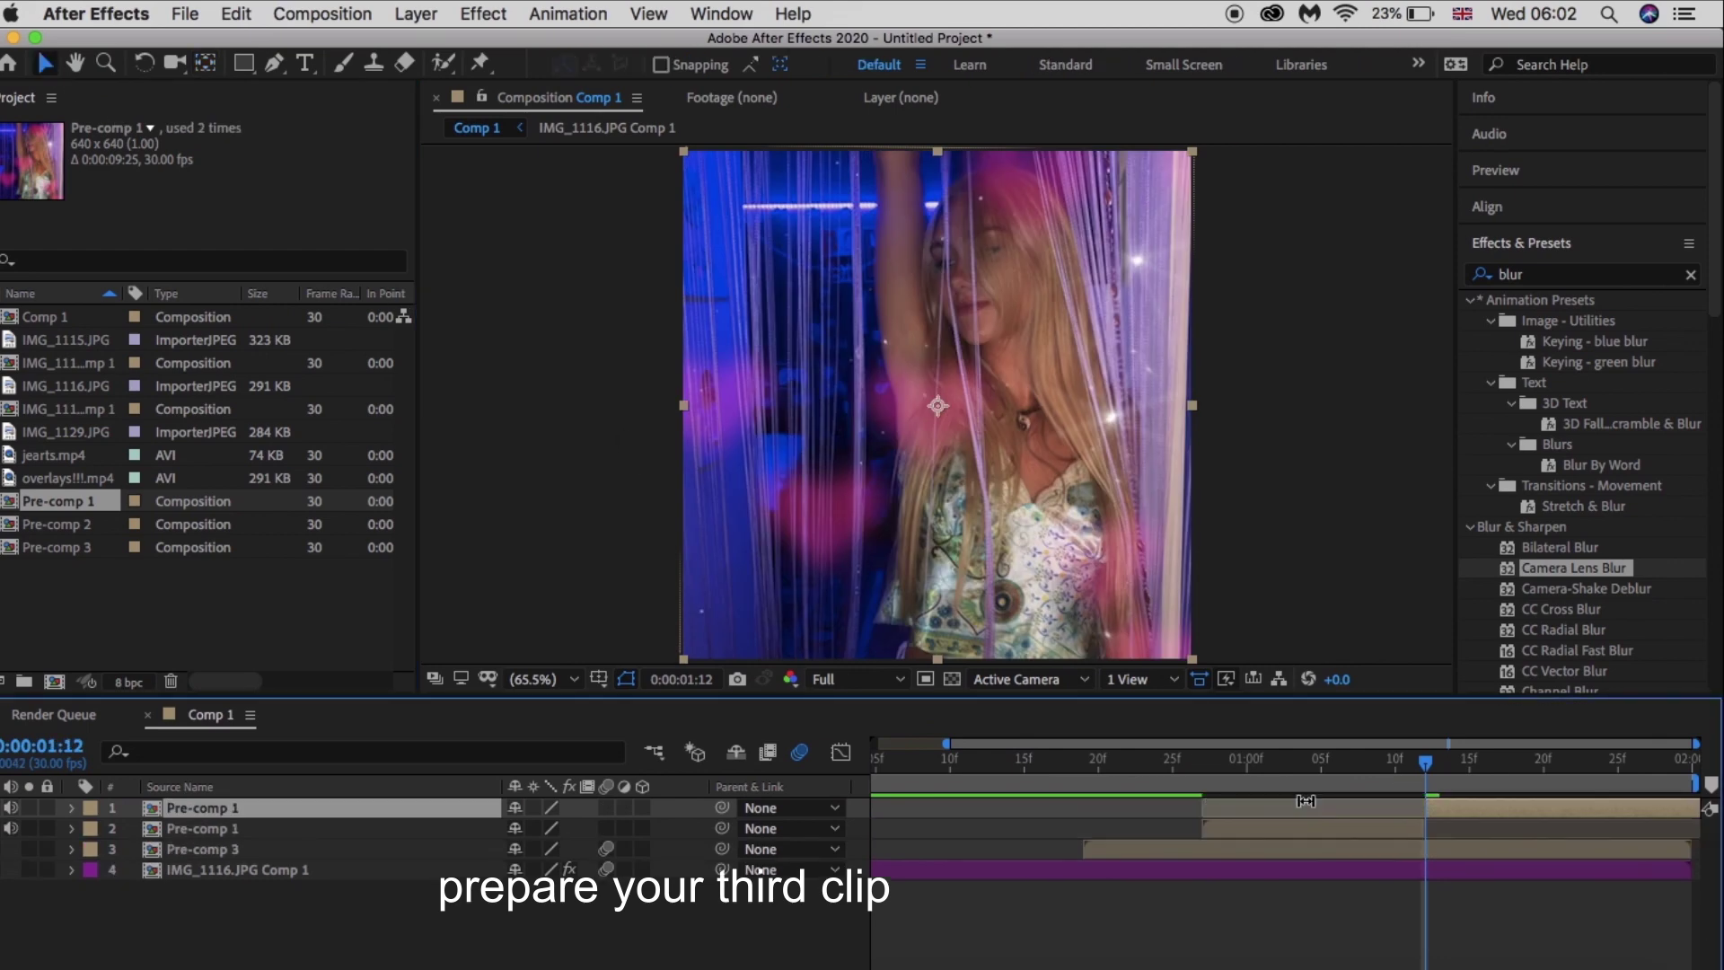
key(alt+bracketleft)
drag(1427, 816, 1322, 815)
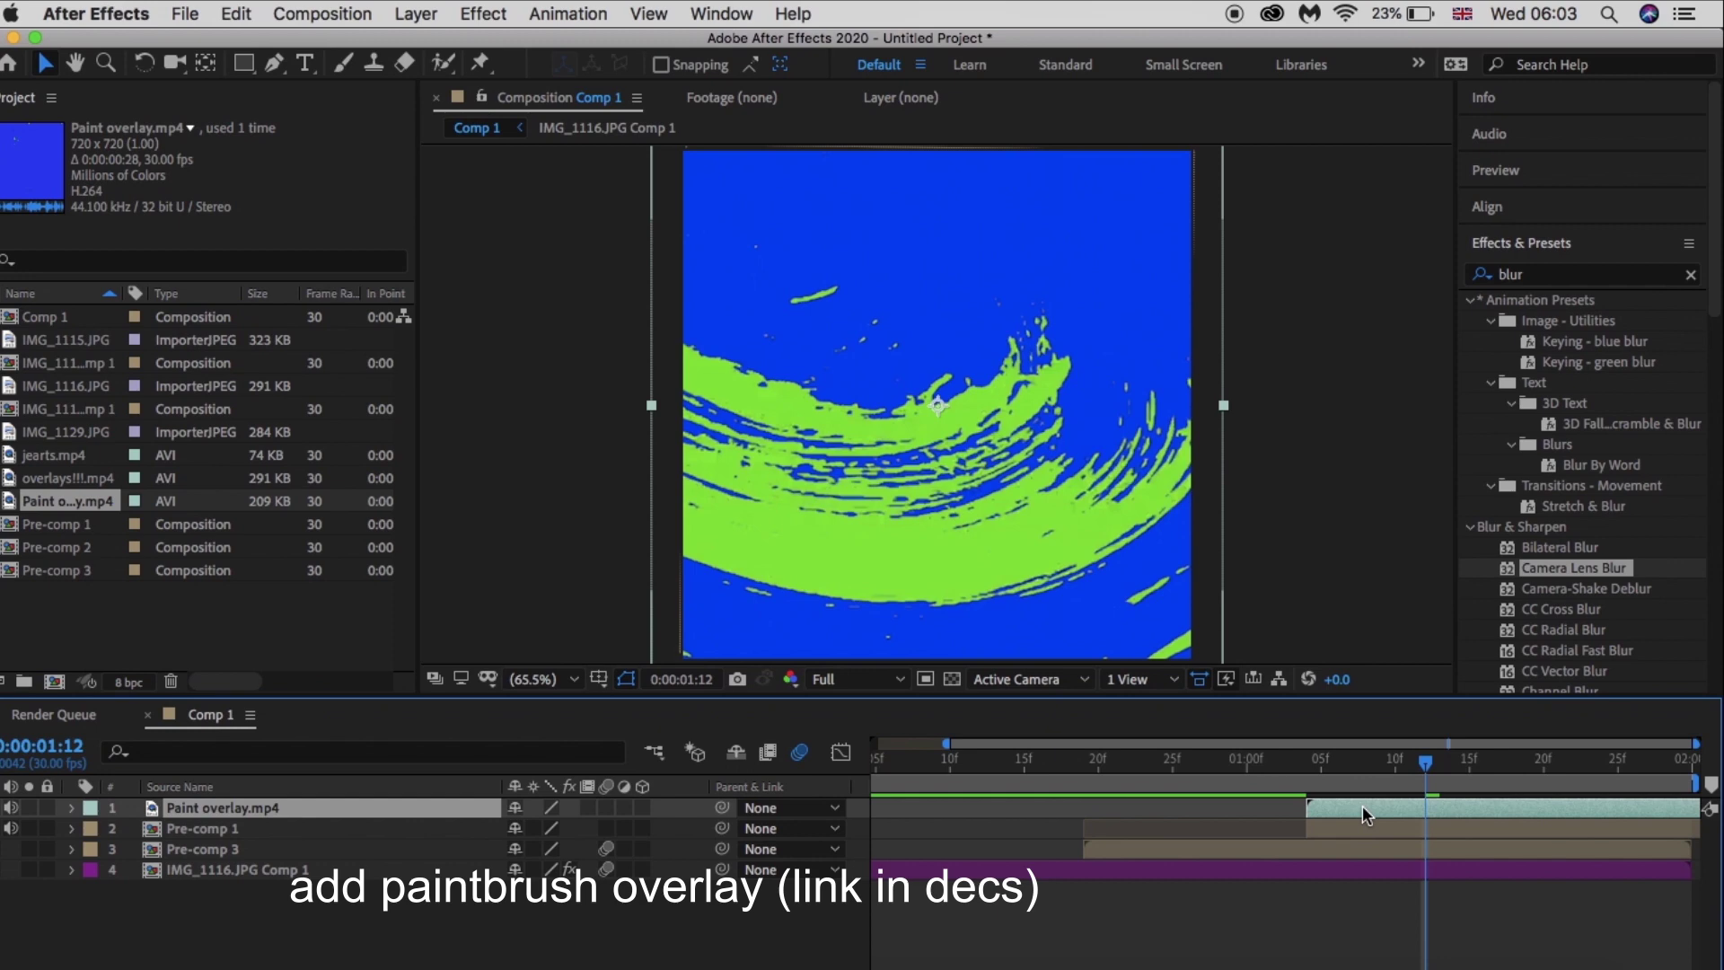
- Enable Time Remapping on the Paint overlay.mp4 layer
right_click(1362, 805)
click(1186, 606)
mouse_move(1429, 787)
mouse_down()
mouse_move(1242, 796)
mouse_move(1527, 795)
mouse_up()
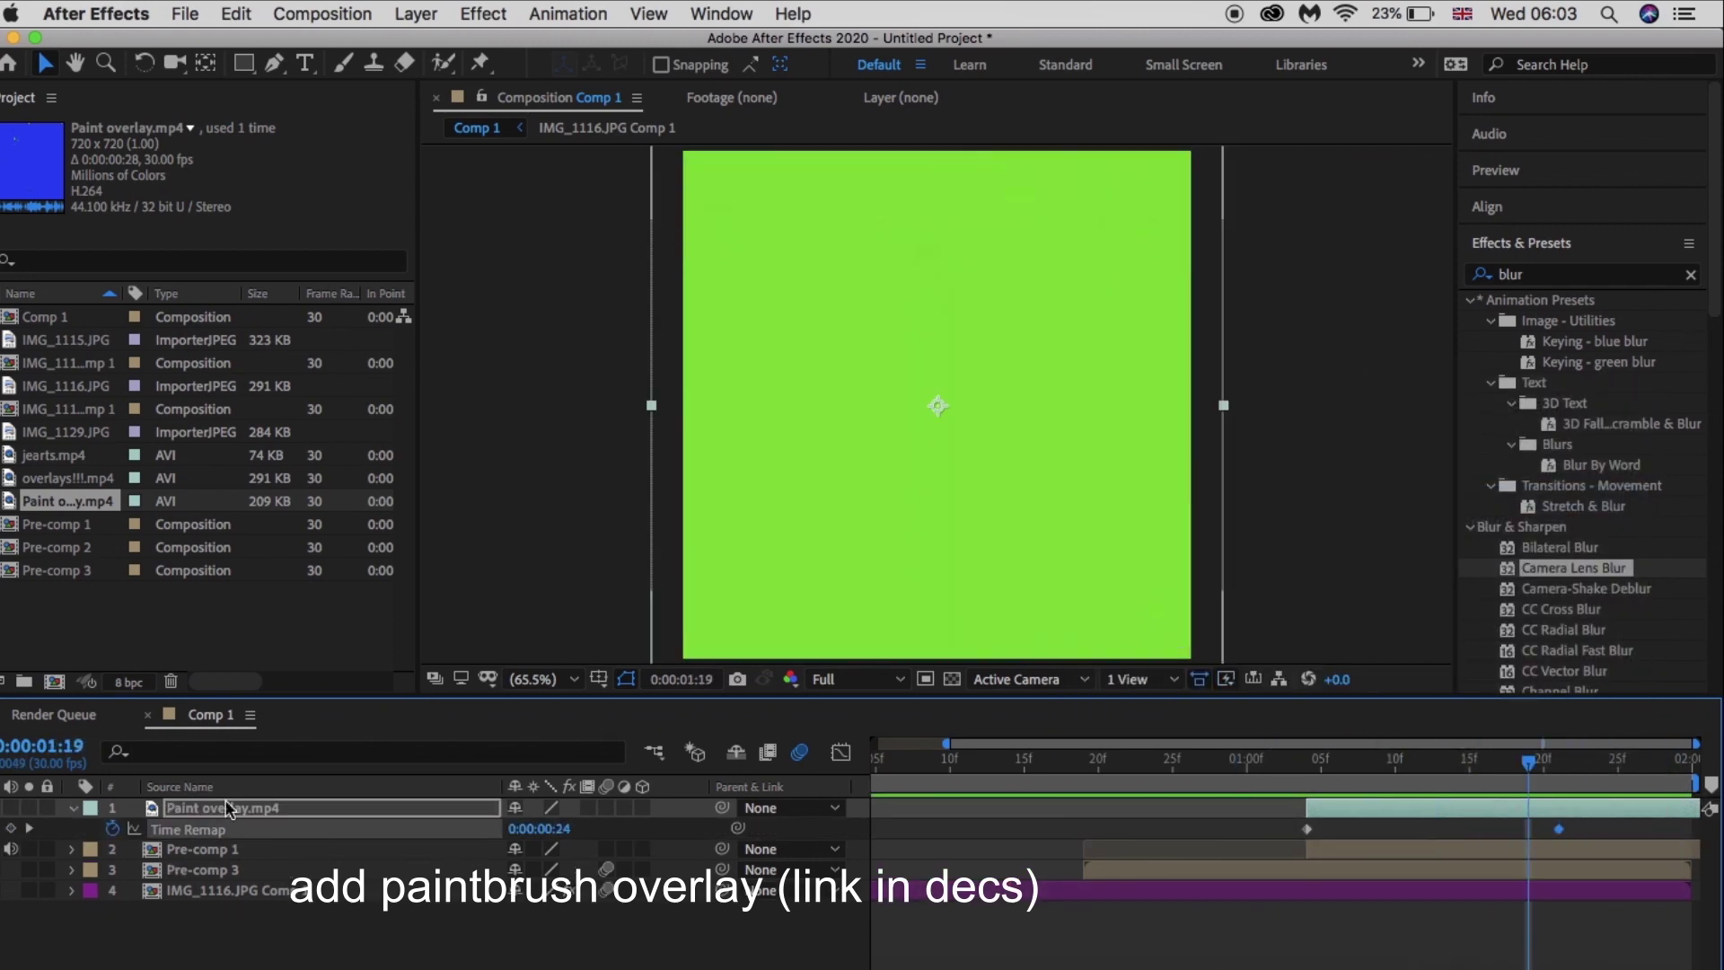
- Scale the Paint overlay.mp4 layer down to 90%
key(s)
drag(582, 828, 570, 829)
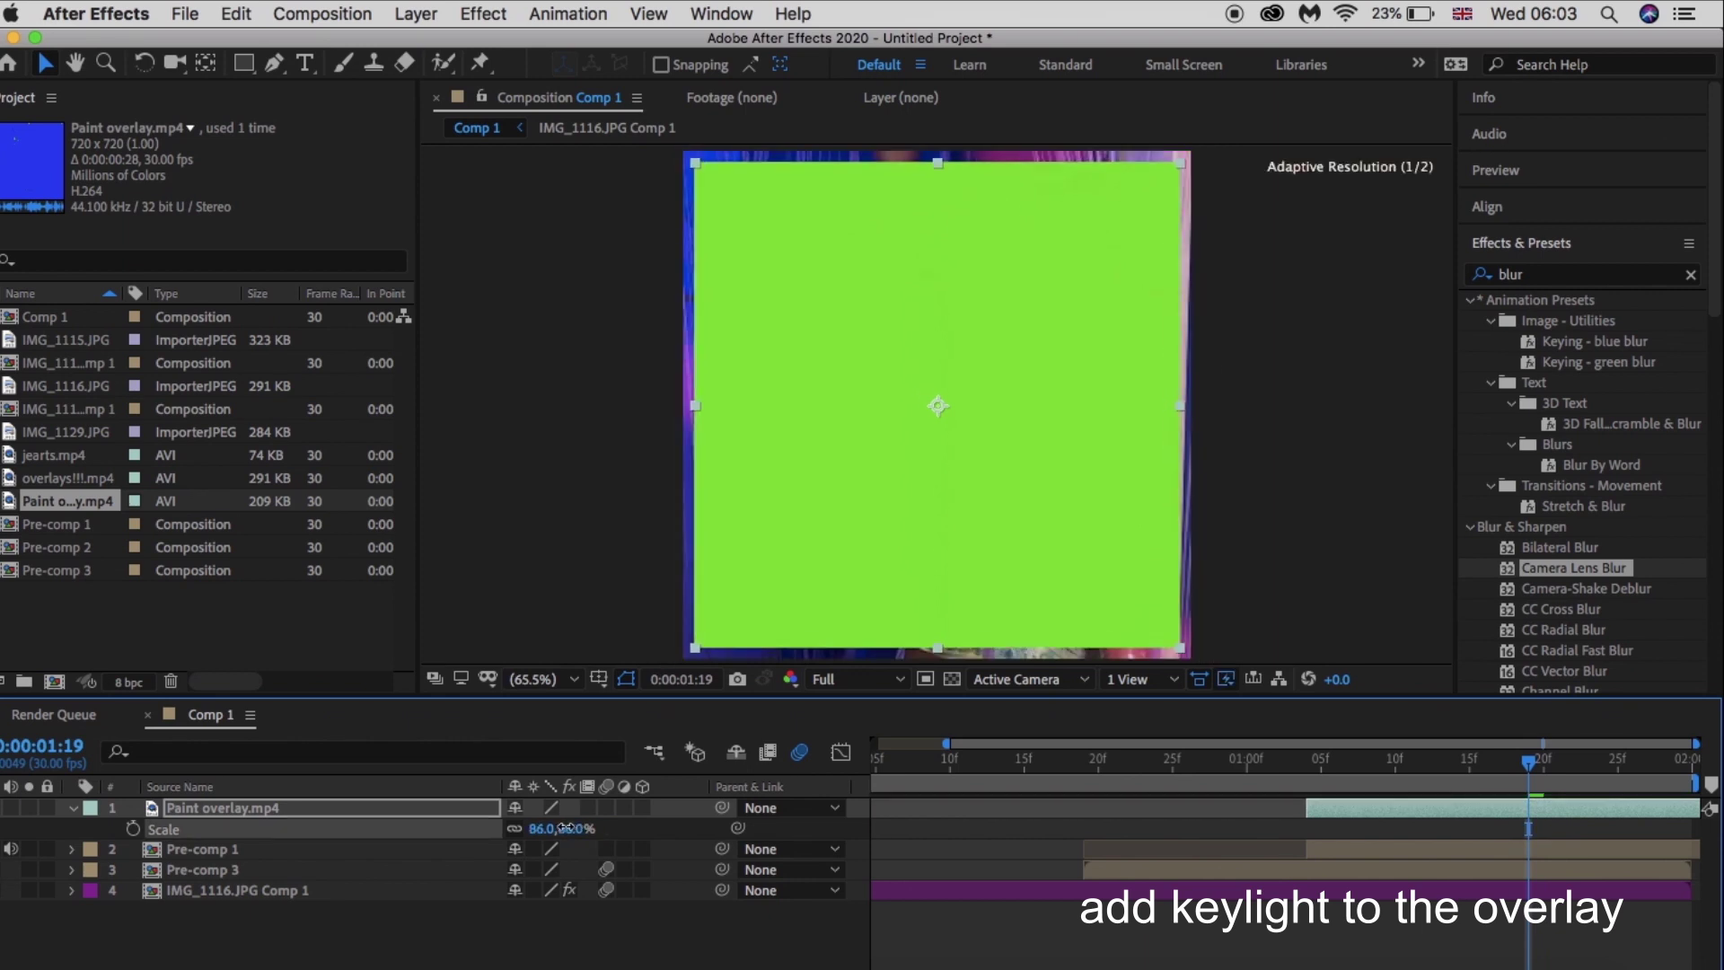
key(s)
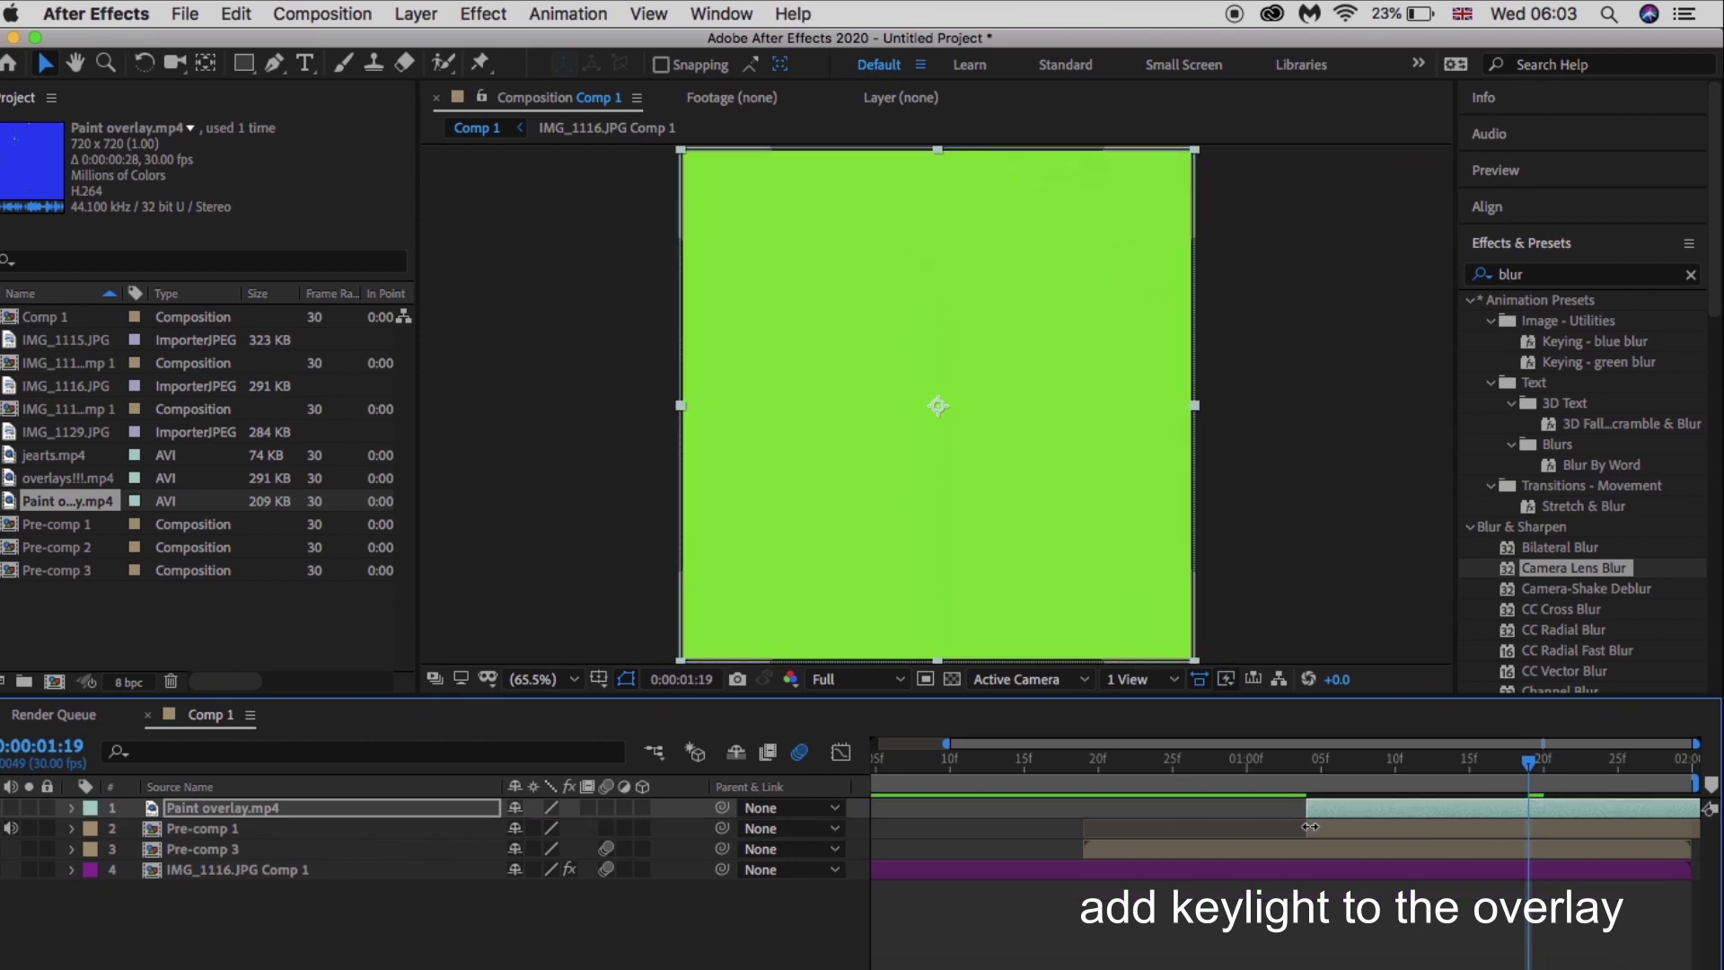
- Move to a frame showing the paint strokes and search Effects & Presets for 'key'
drag(1508, 773, 1397, 789)
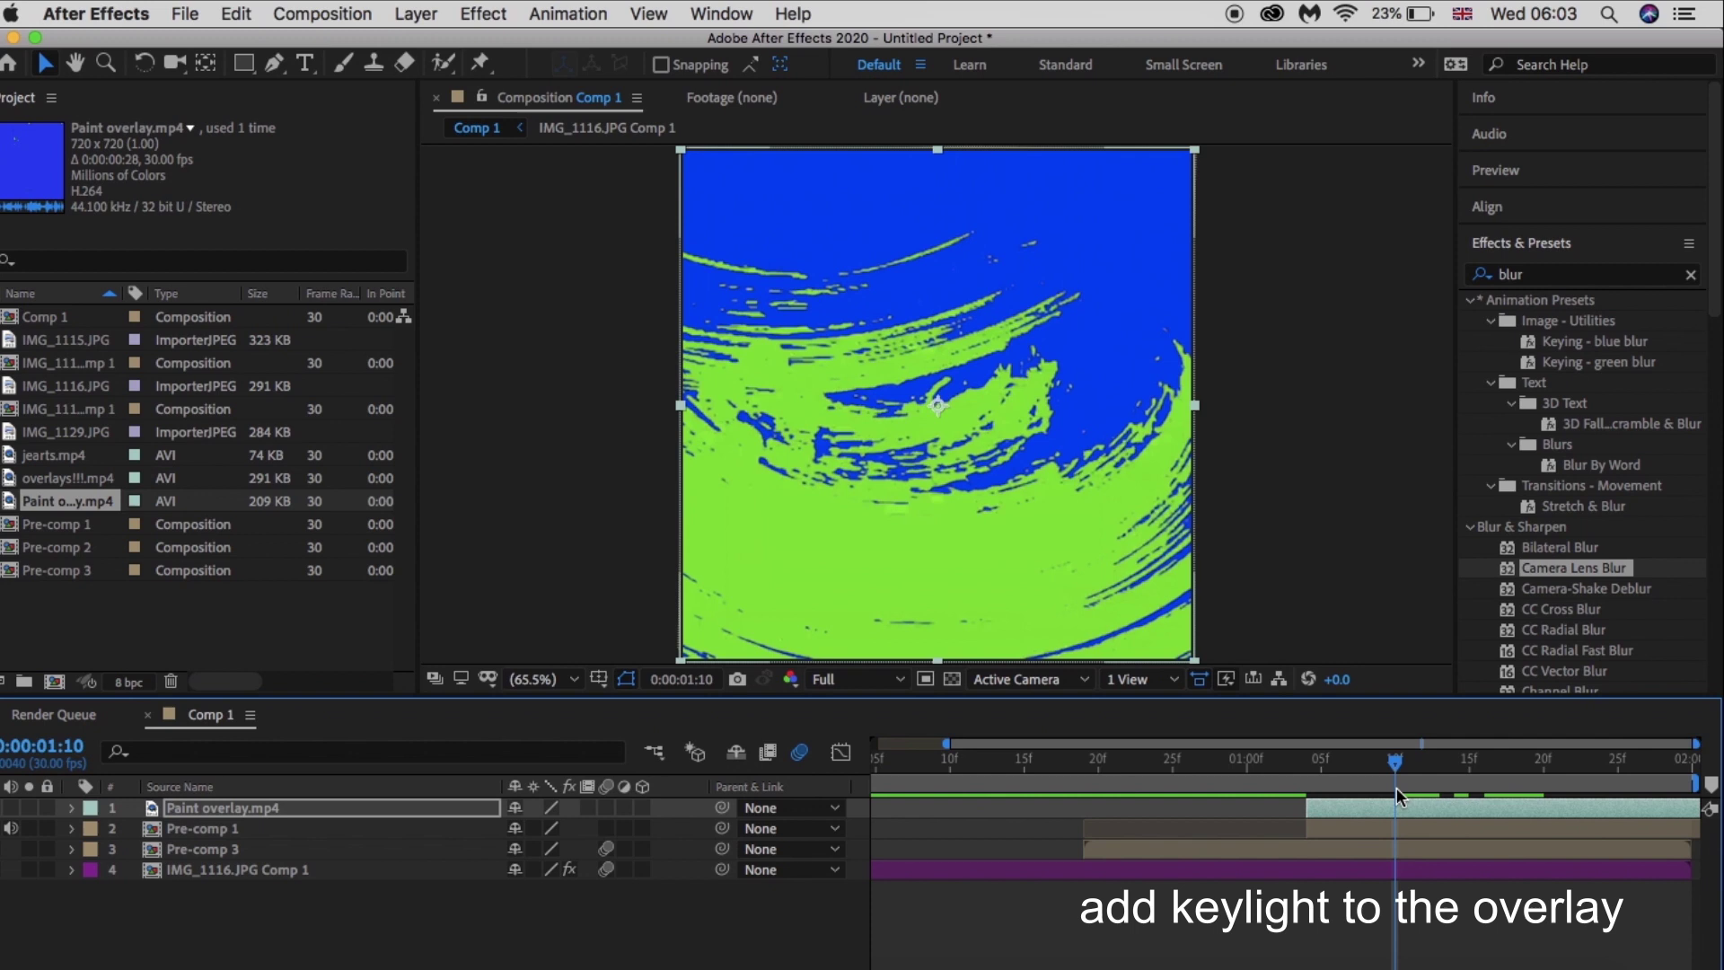
click(1515, 276)
text(col)
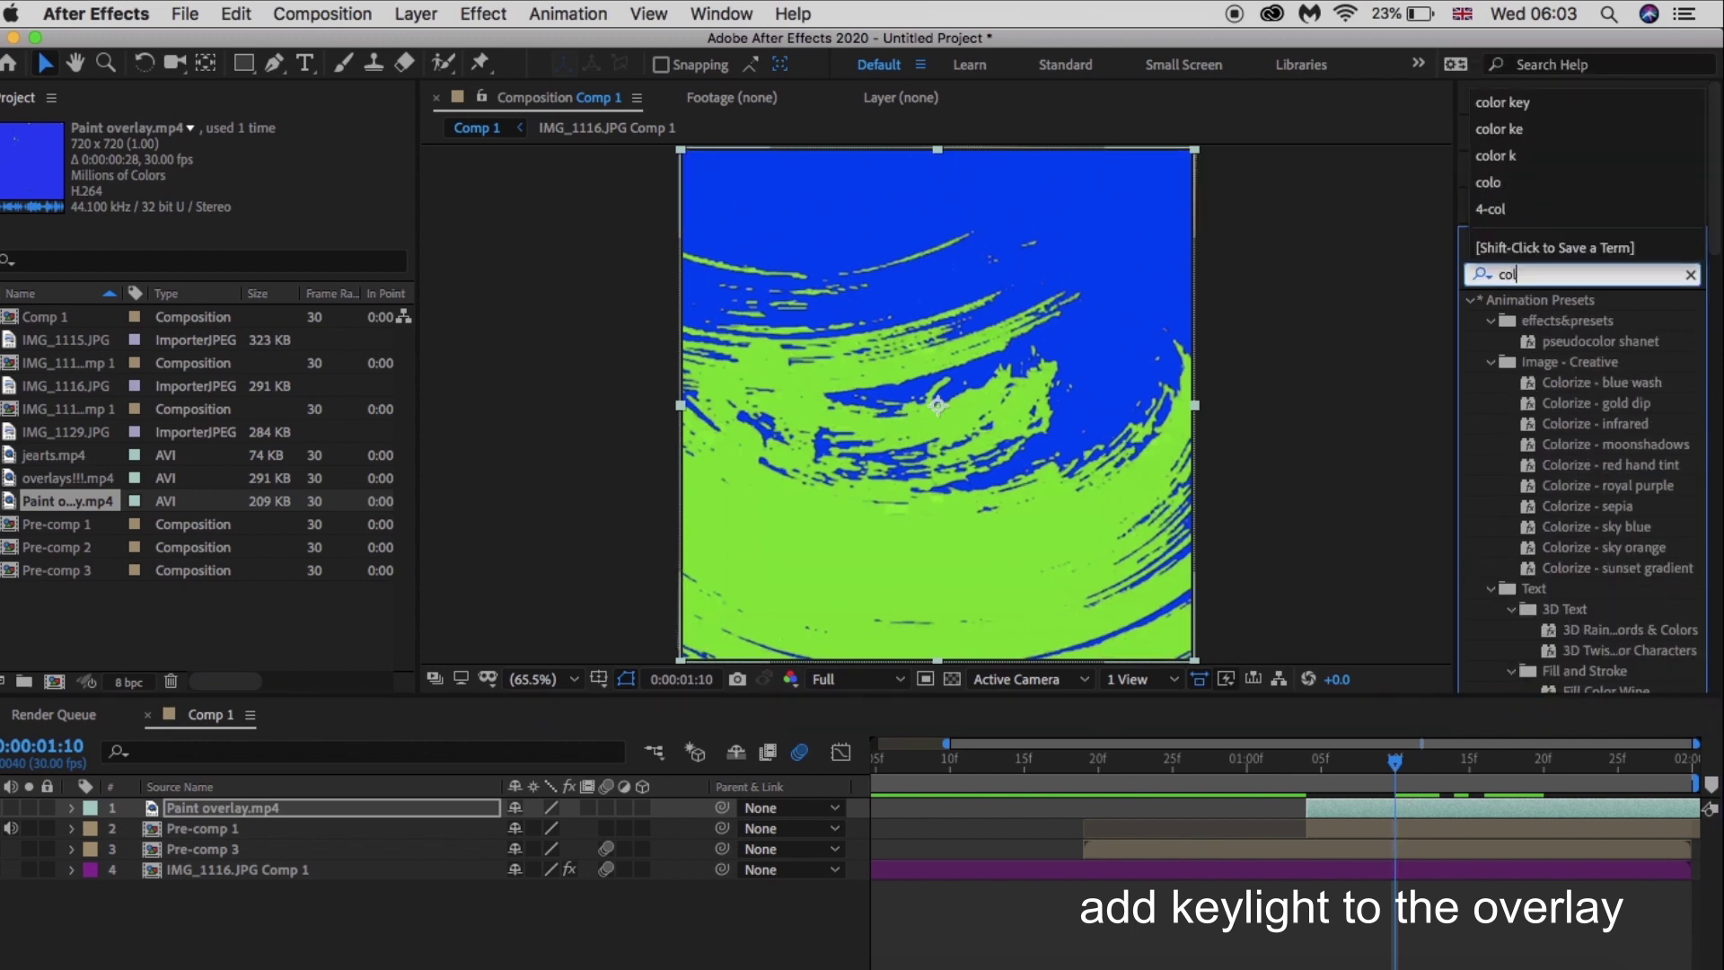
text(or key)
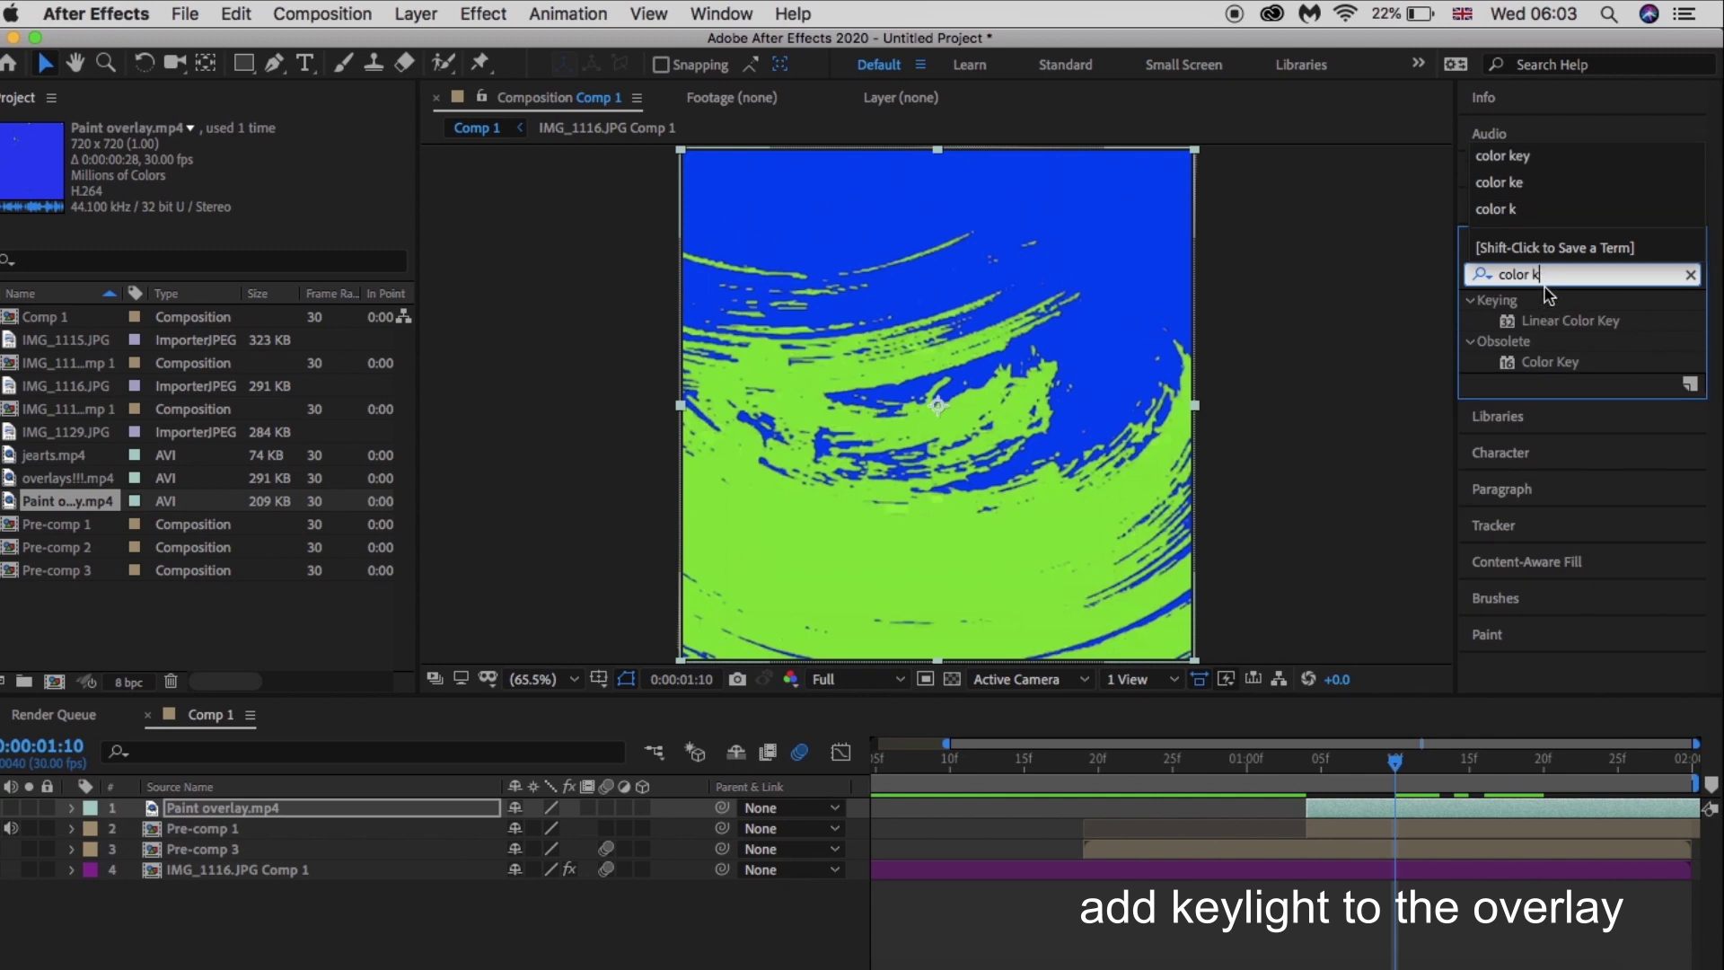
key(BackSpace)
key(BackSpace)
key(BackSpace)
key(BackSpace)
key(BackSpace)
text(keyli)
- Apply Keylight (1.2) to the overlay, key out its green, and preview the transition
double_click(1570, 385)
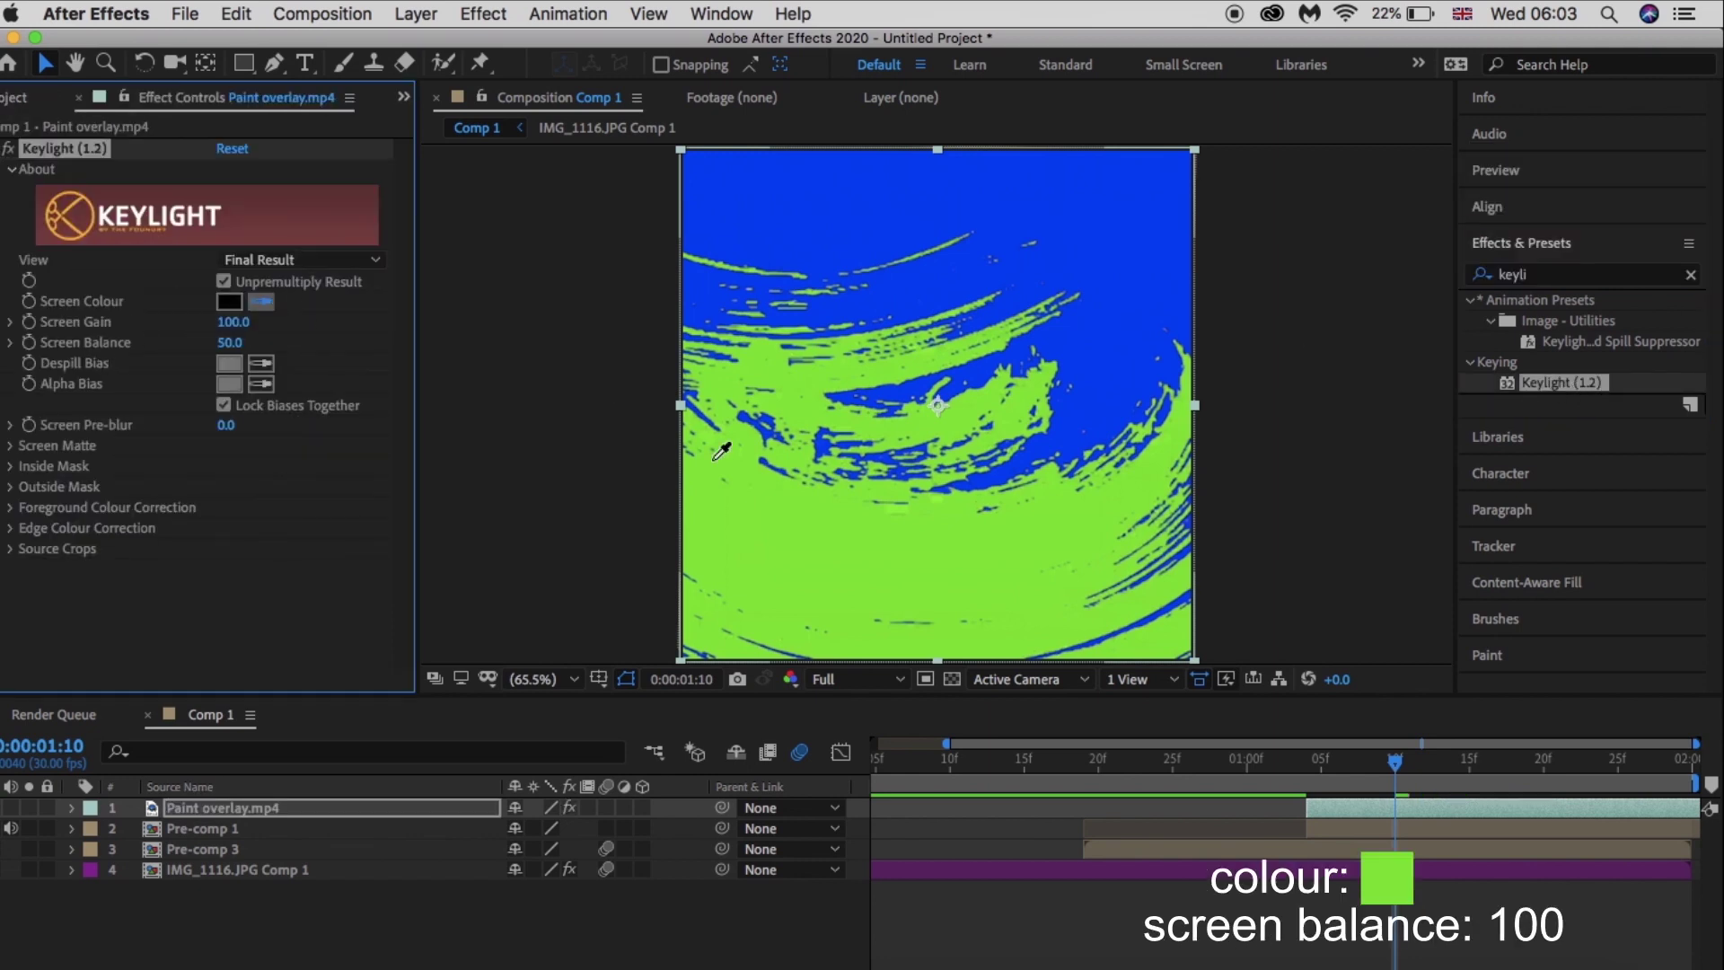
click(775, 502)
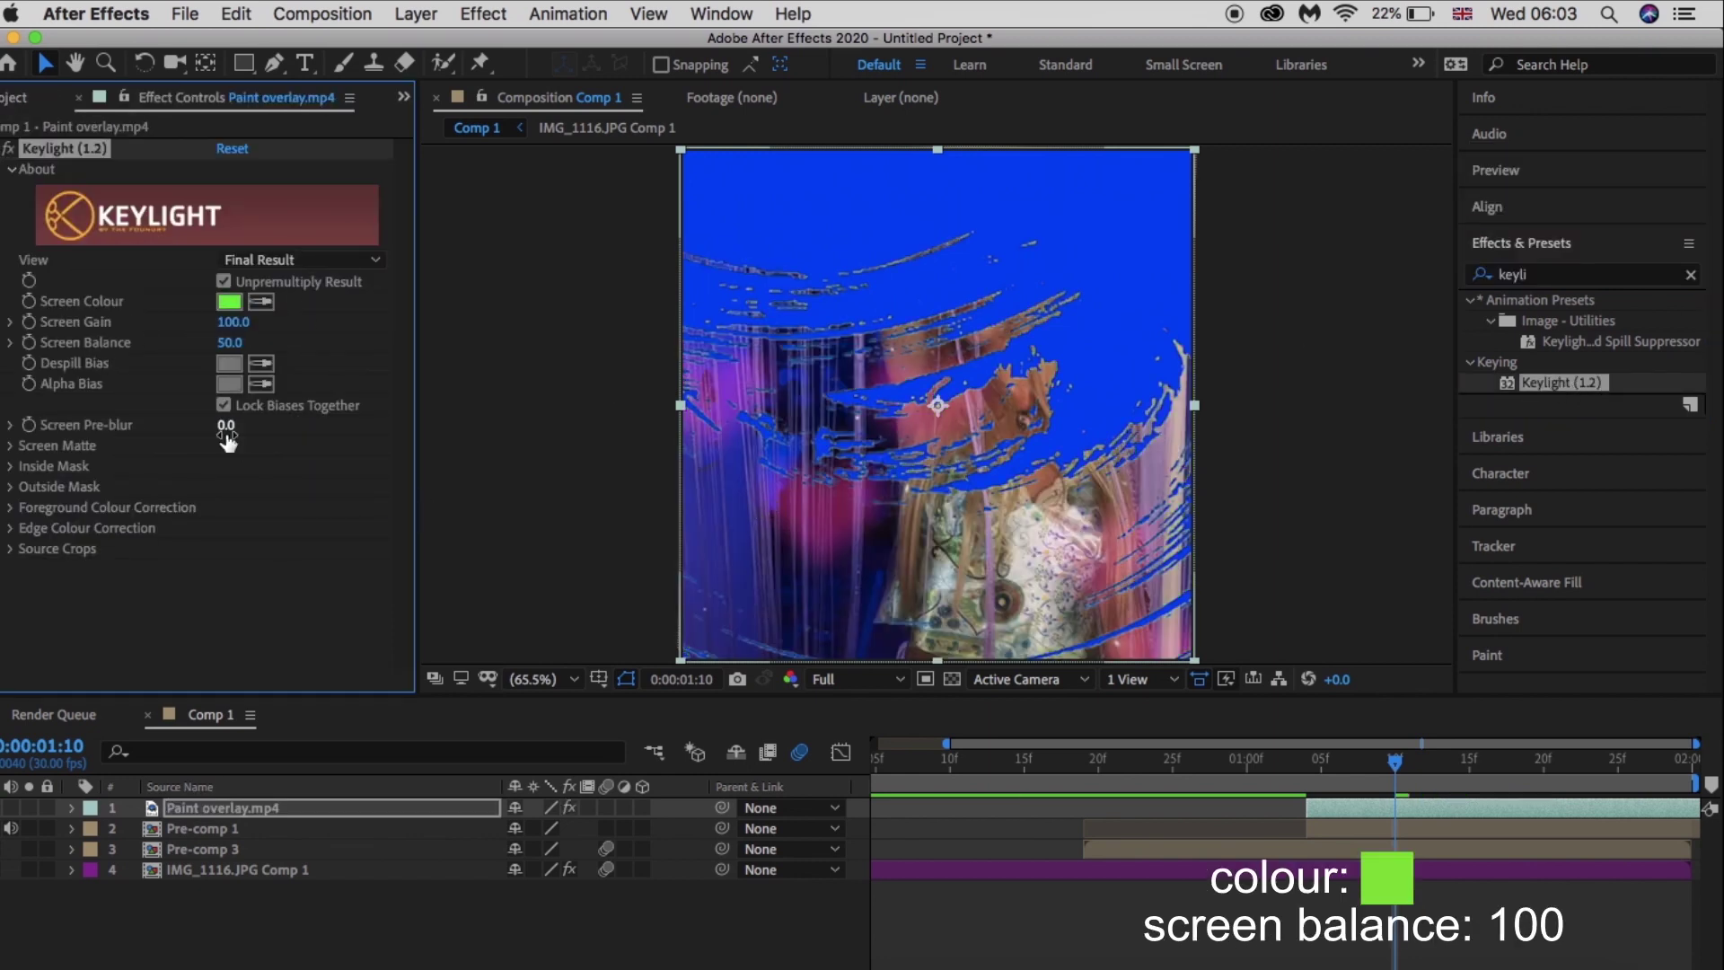
drag(255, 430, 372, 426)
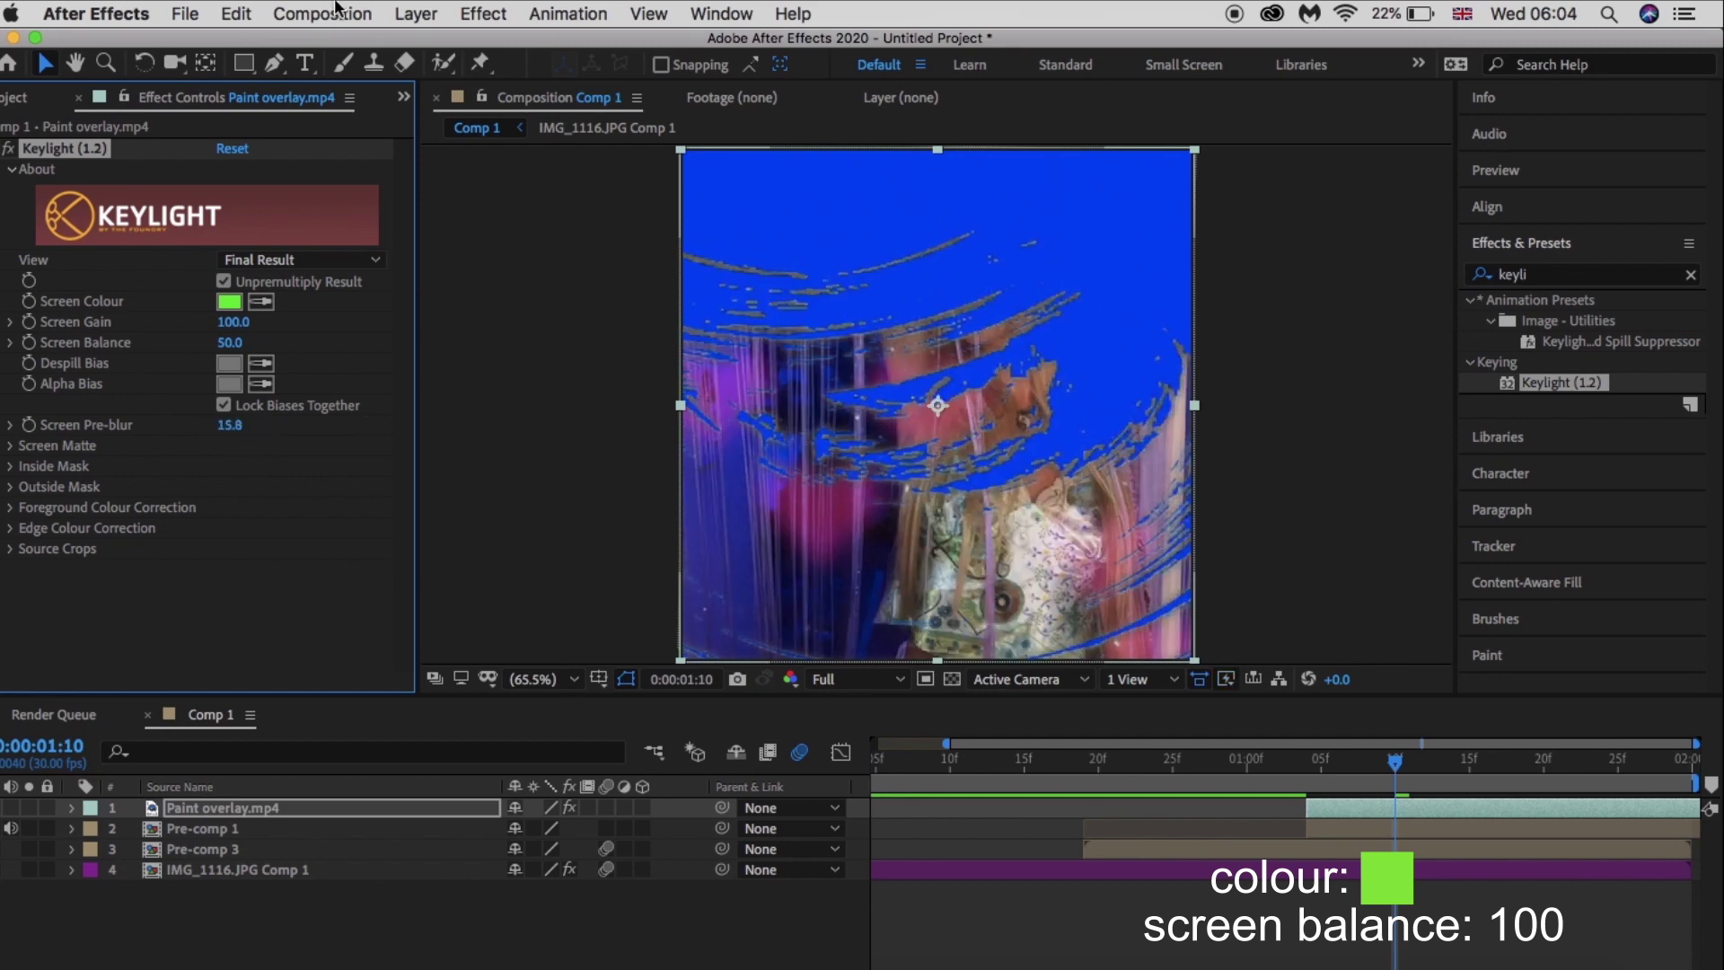
click(231, 13)
click(263, 47)
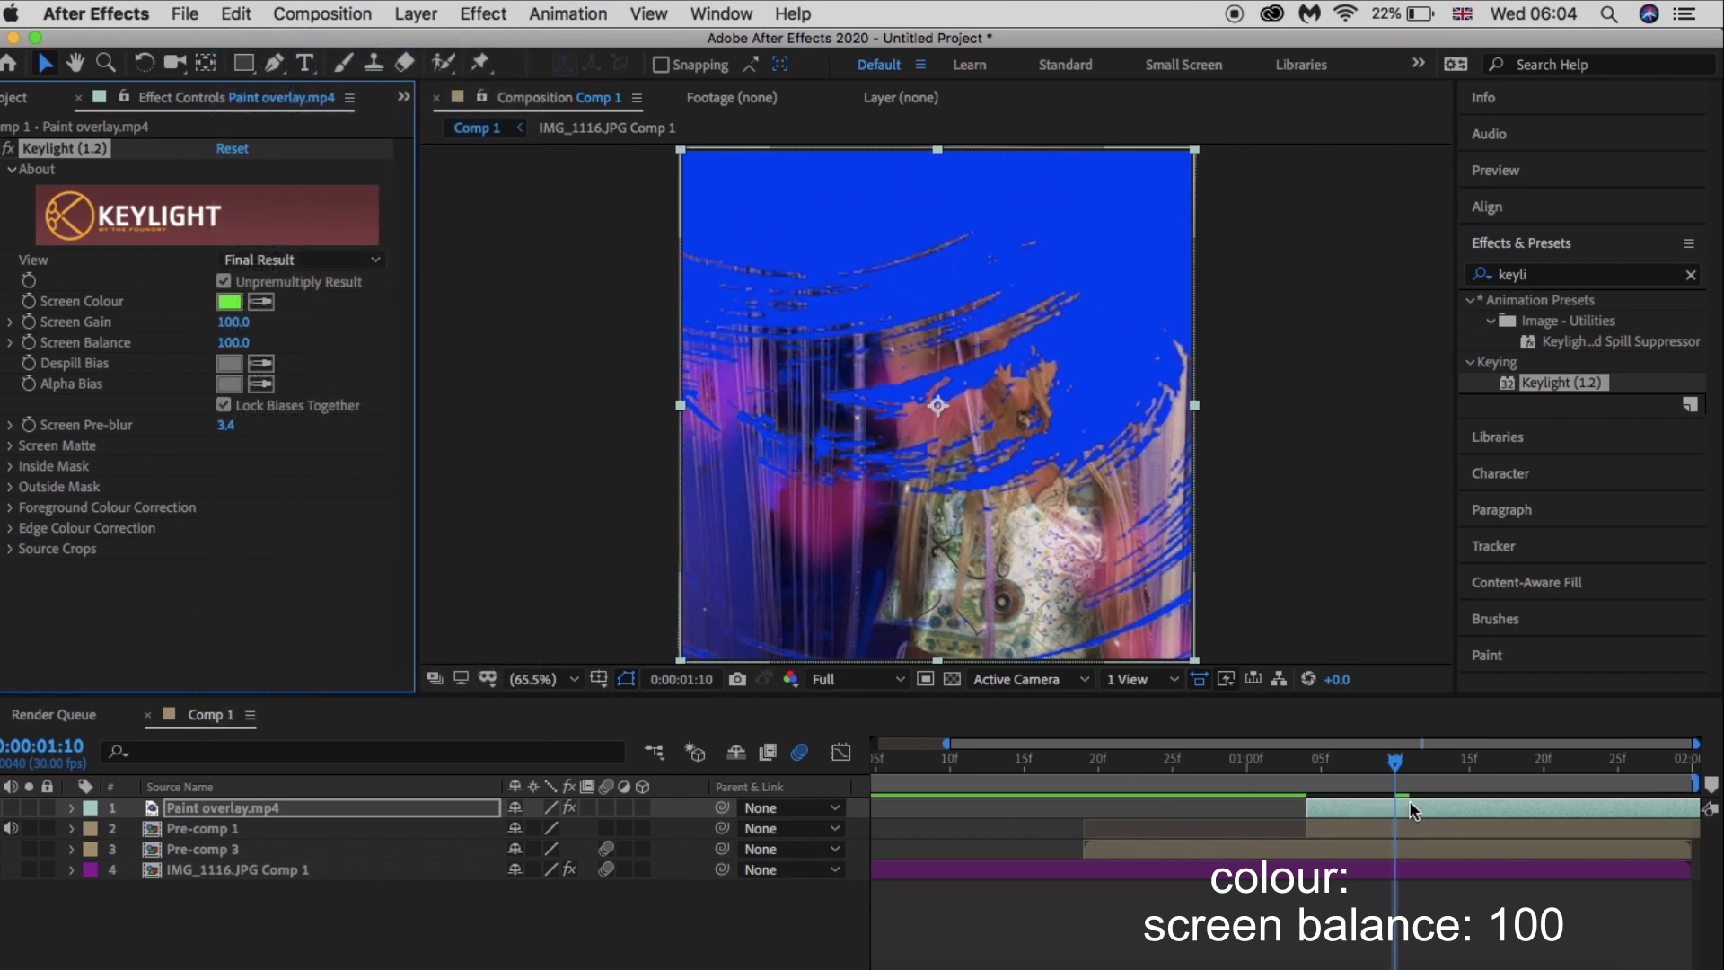
mouse_move(1391, 778)
mouse_down()
mouse_move(1514, 790)
mouse_move(1282, 801)
mouse_up()
key(space)
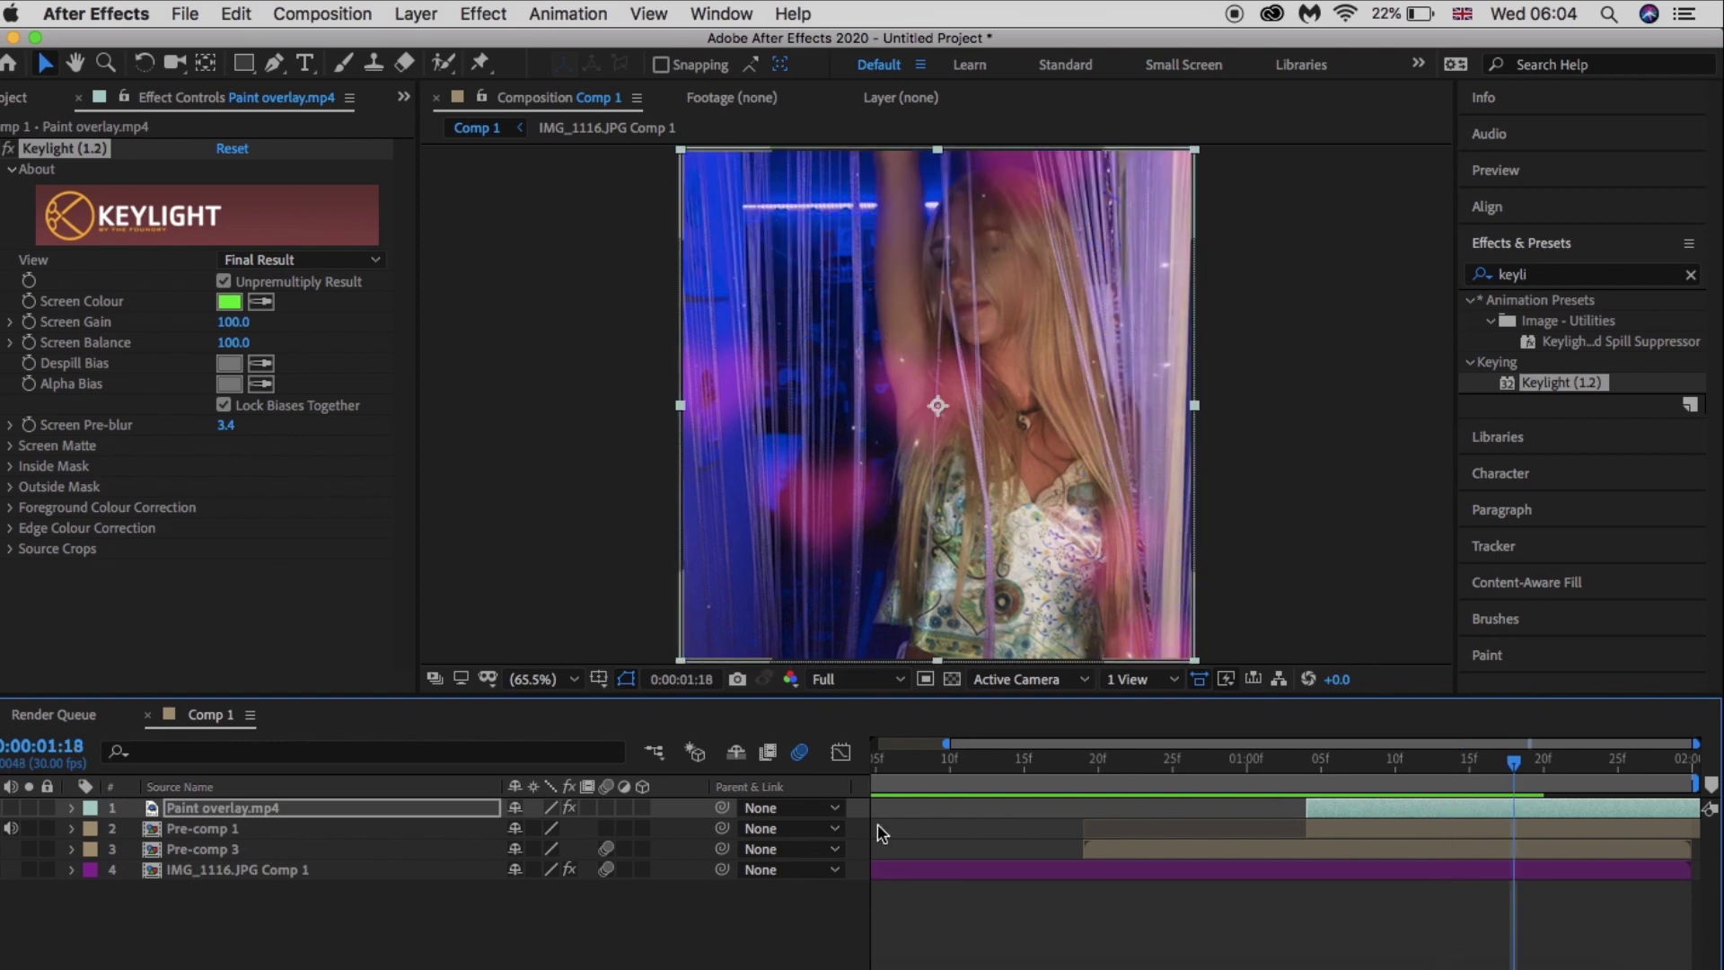
- Pre-compose the paint overlay and Pre-comp 1 into Pre-comp 4
drag(673, 815, 688, 834)
right_click(1456, 826)
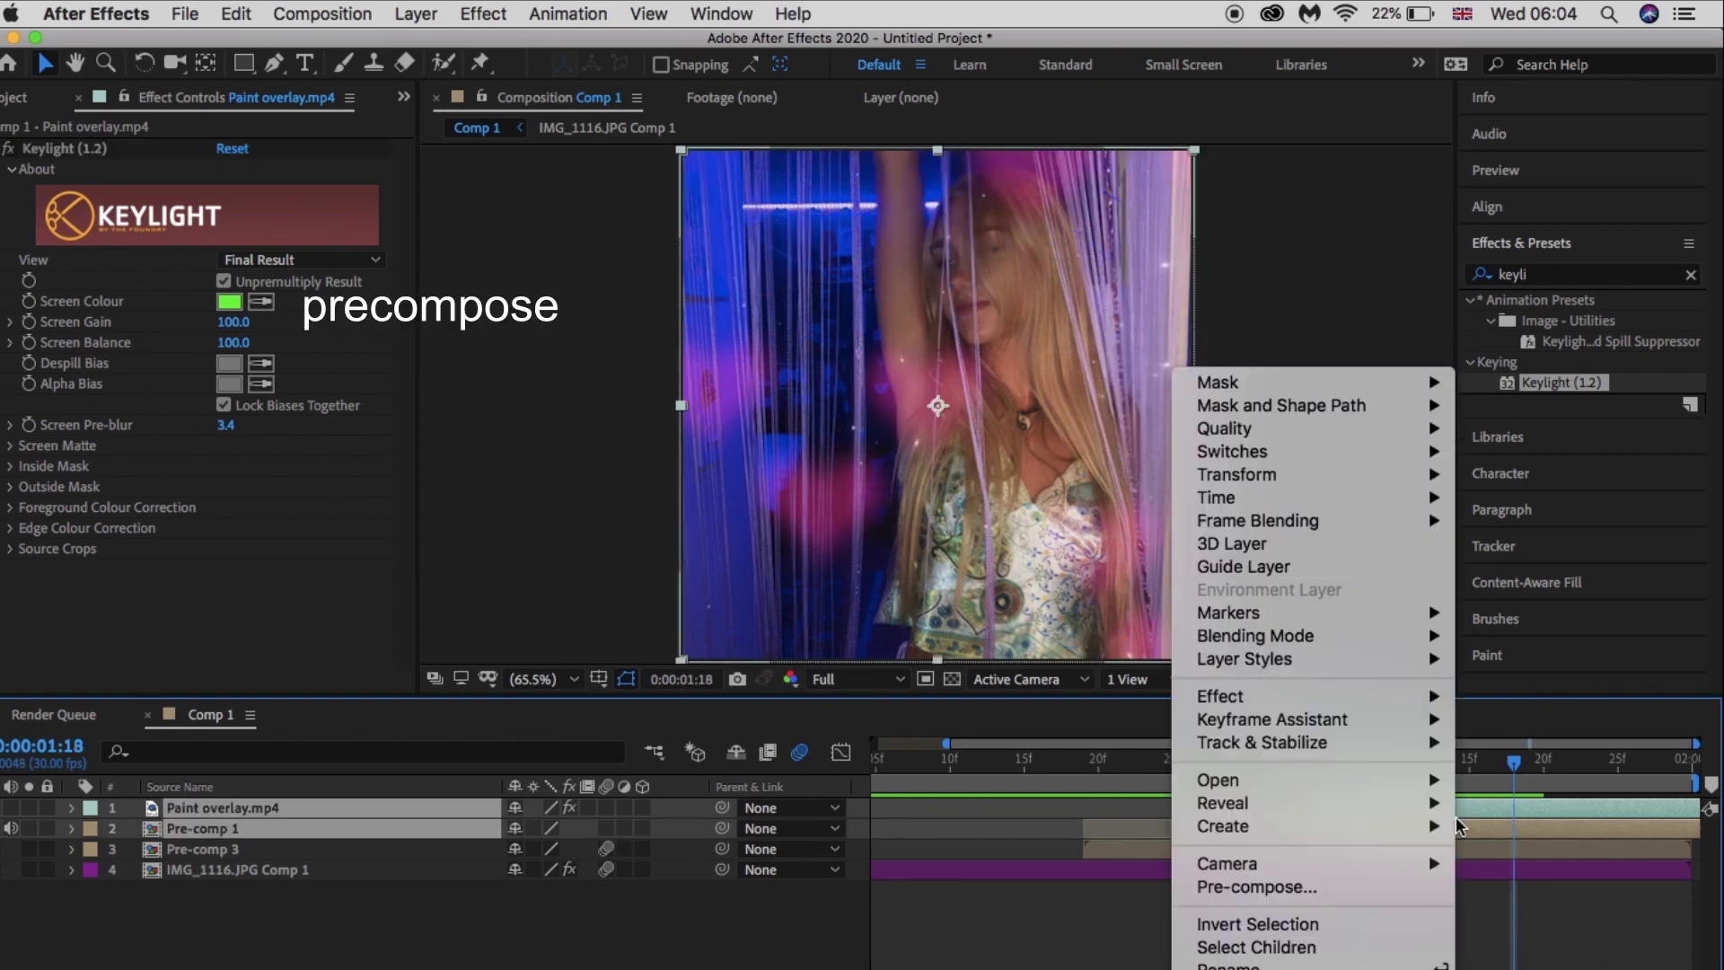
click(1404, 886)
click(1065, 627)
- Add Keylight to Pre-comp 4 and set its Screen Colour to the blue background
drag(1560, 383, 1377, 814)
drag(1508, 765, 1375, 773)
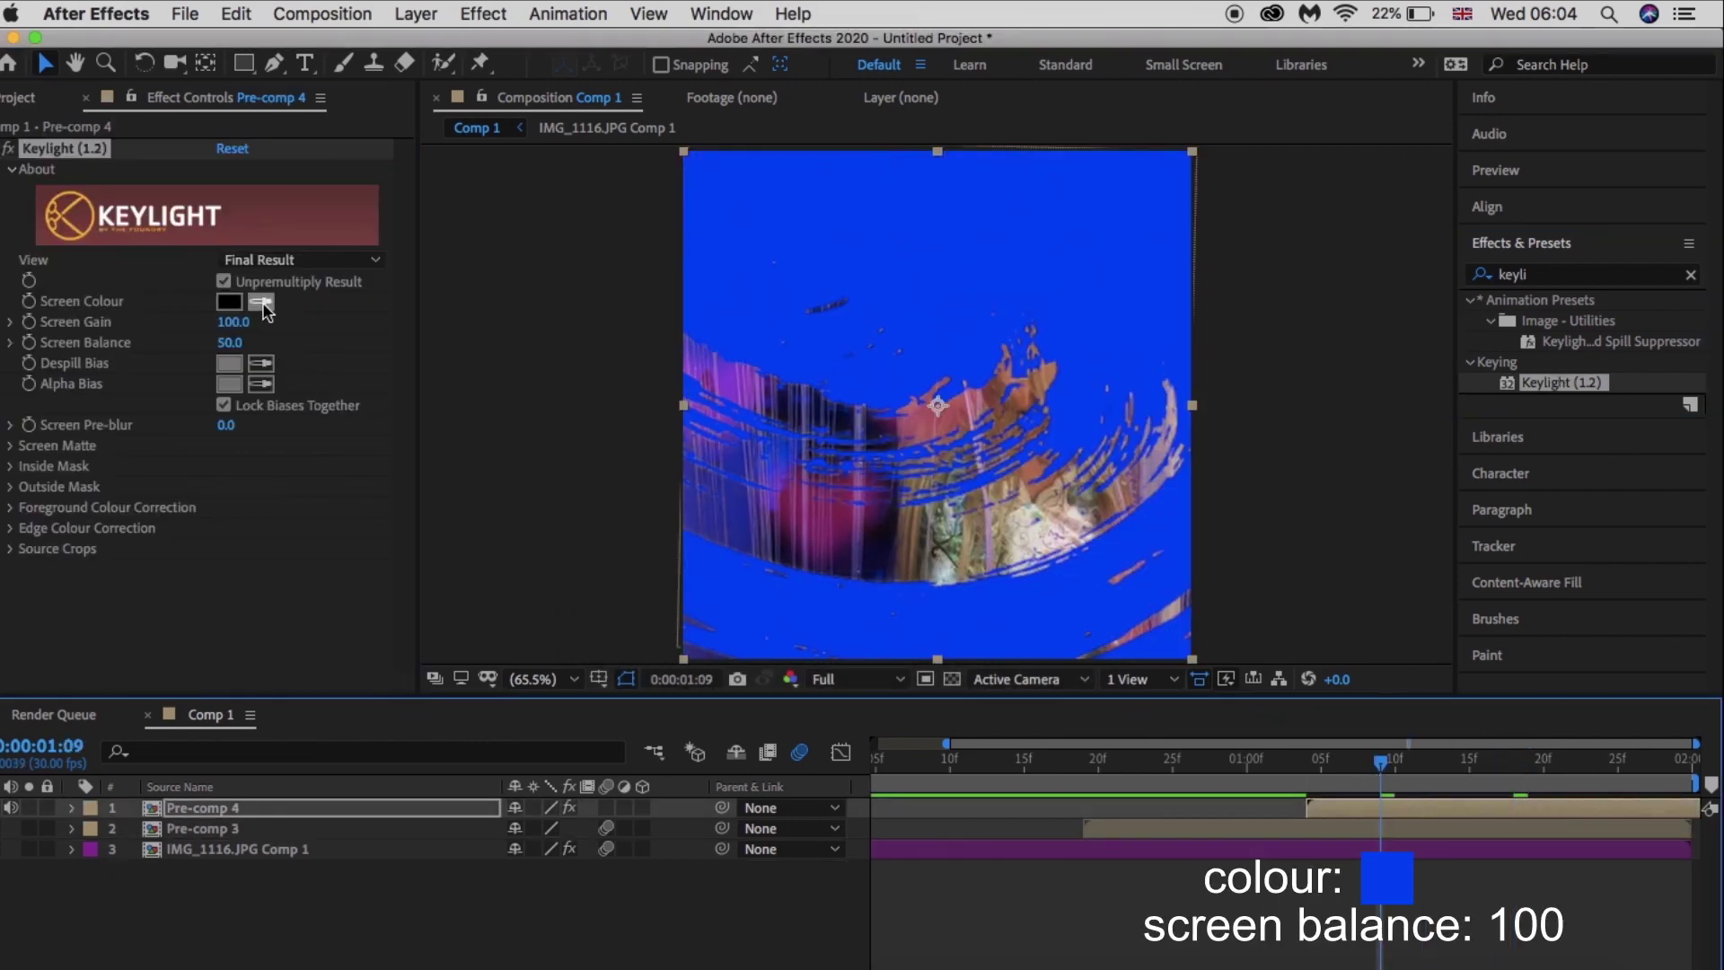
click(962, 199)
- Add a Drop Shadow layer style to Pre-comp 4 and set Keylight Screen Balance to 100
right_click(1377, 805)
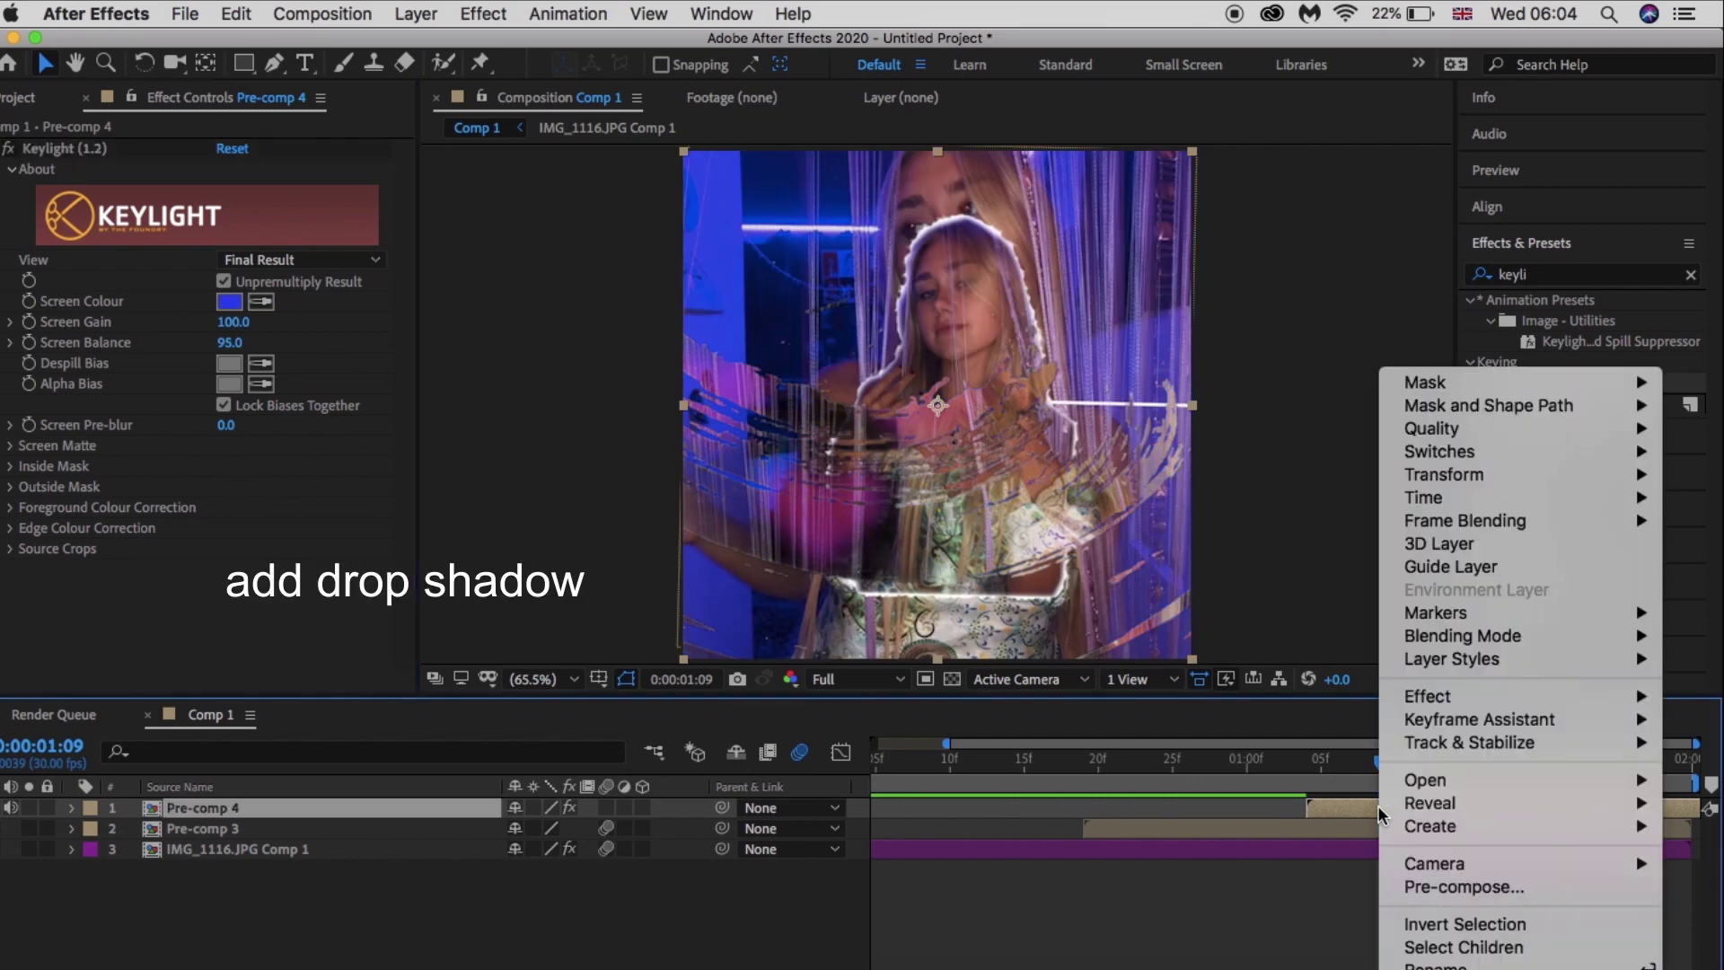
mouse_move(1451, 658)
click(1275, 749)
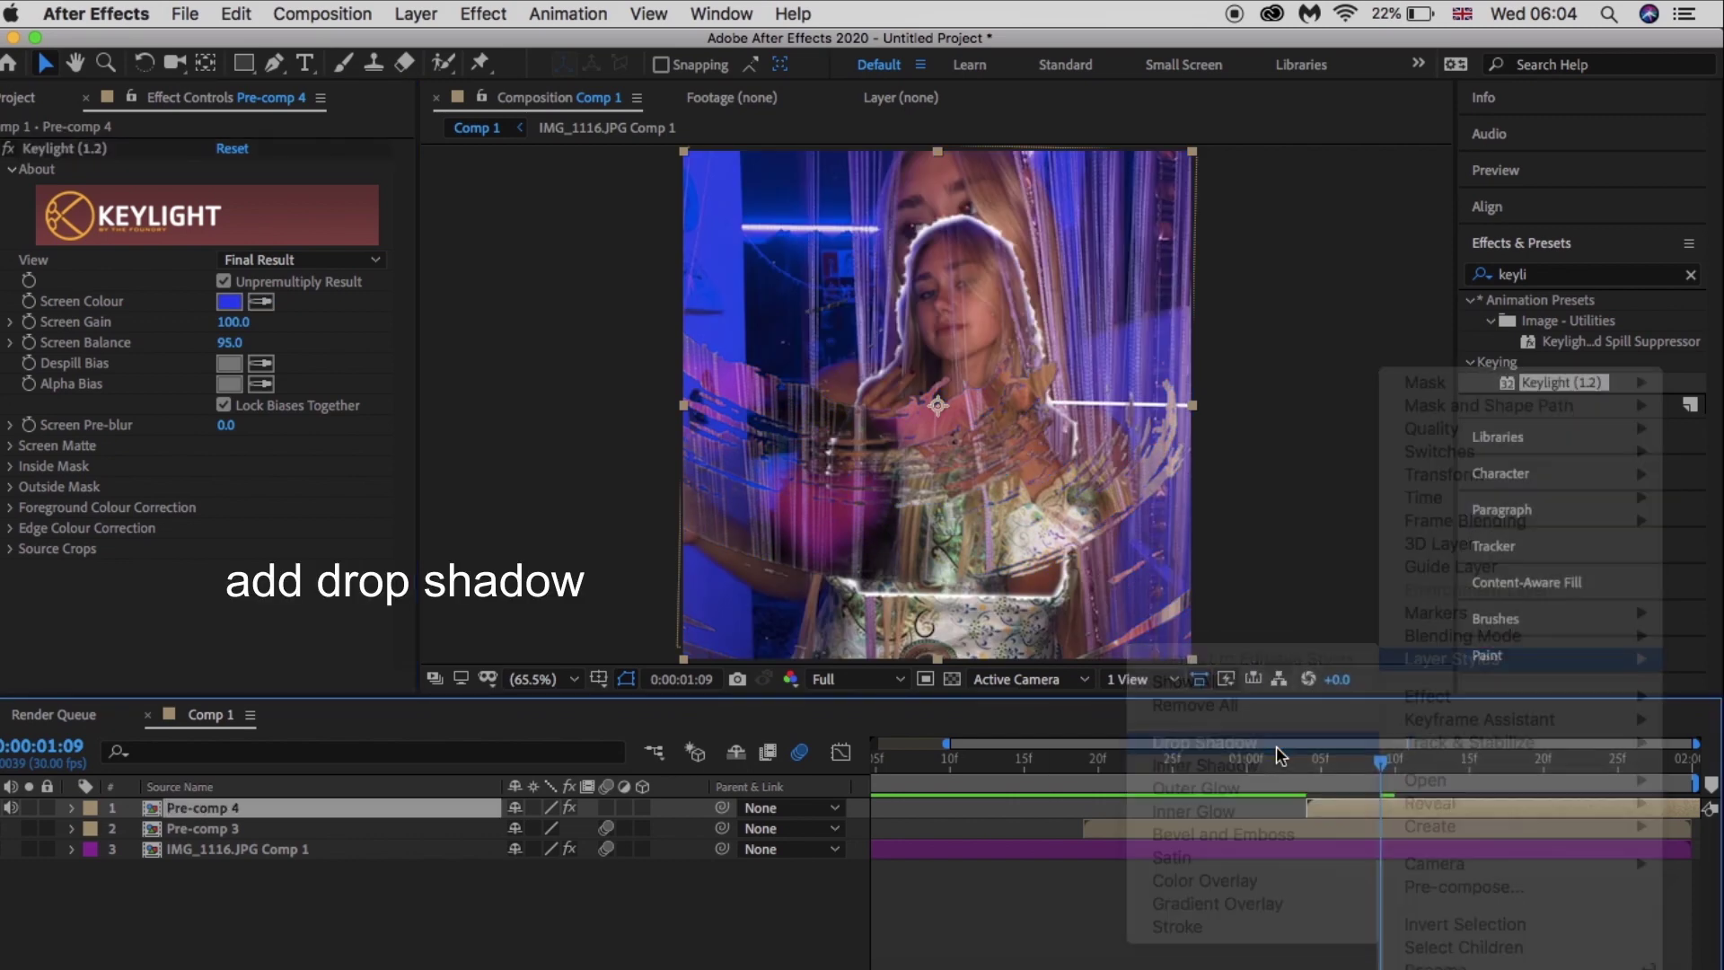
drag(228, 344, 414, 341)
- Preview the finished paintbrush transition in Comp 1
key(space)
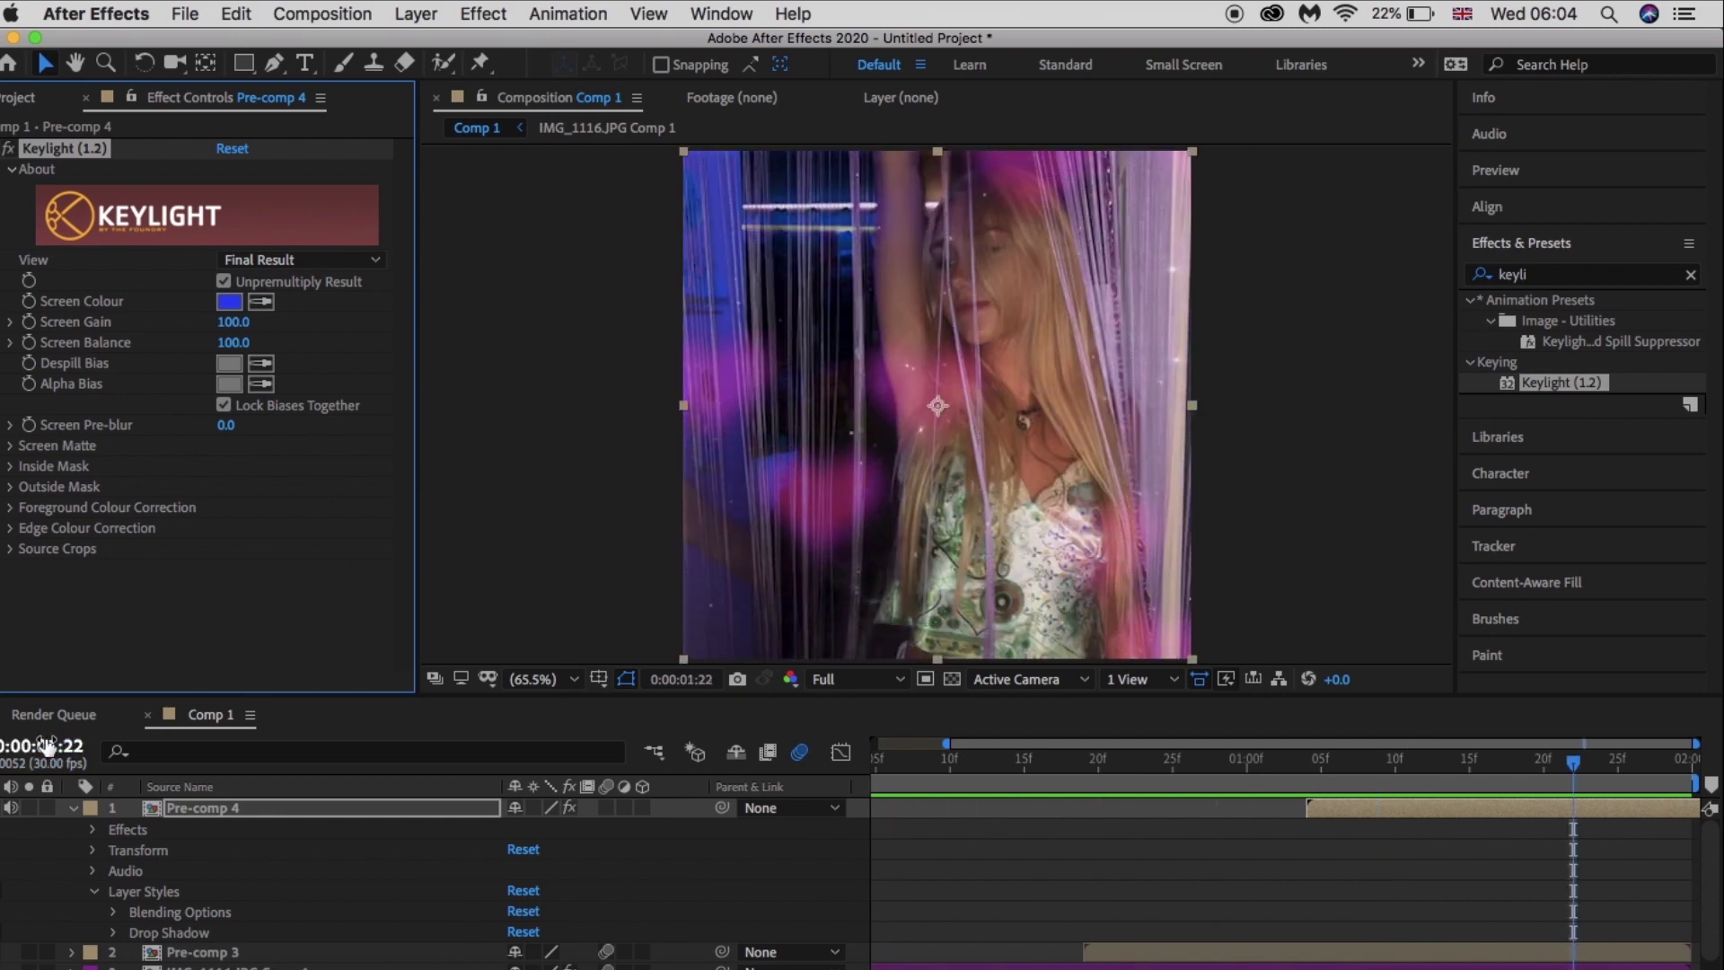
click(74, 809)
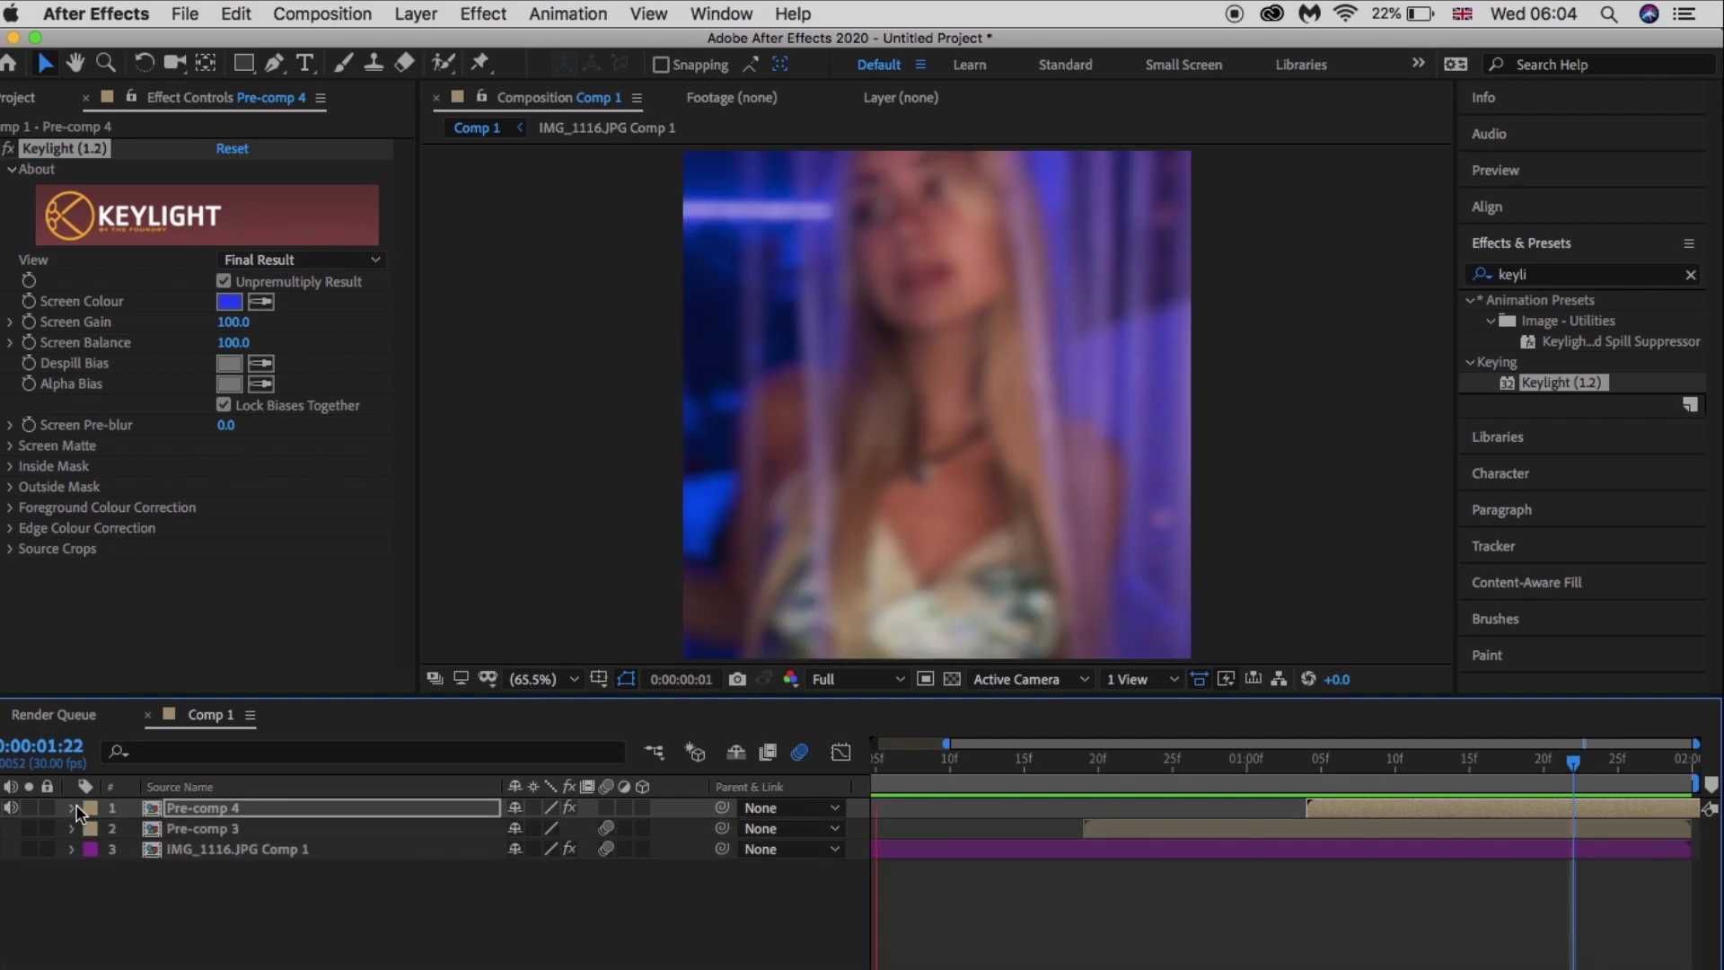
key(space)
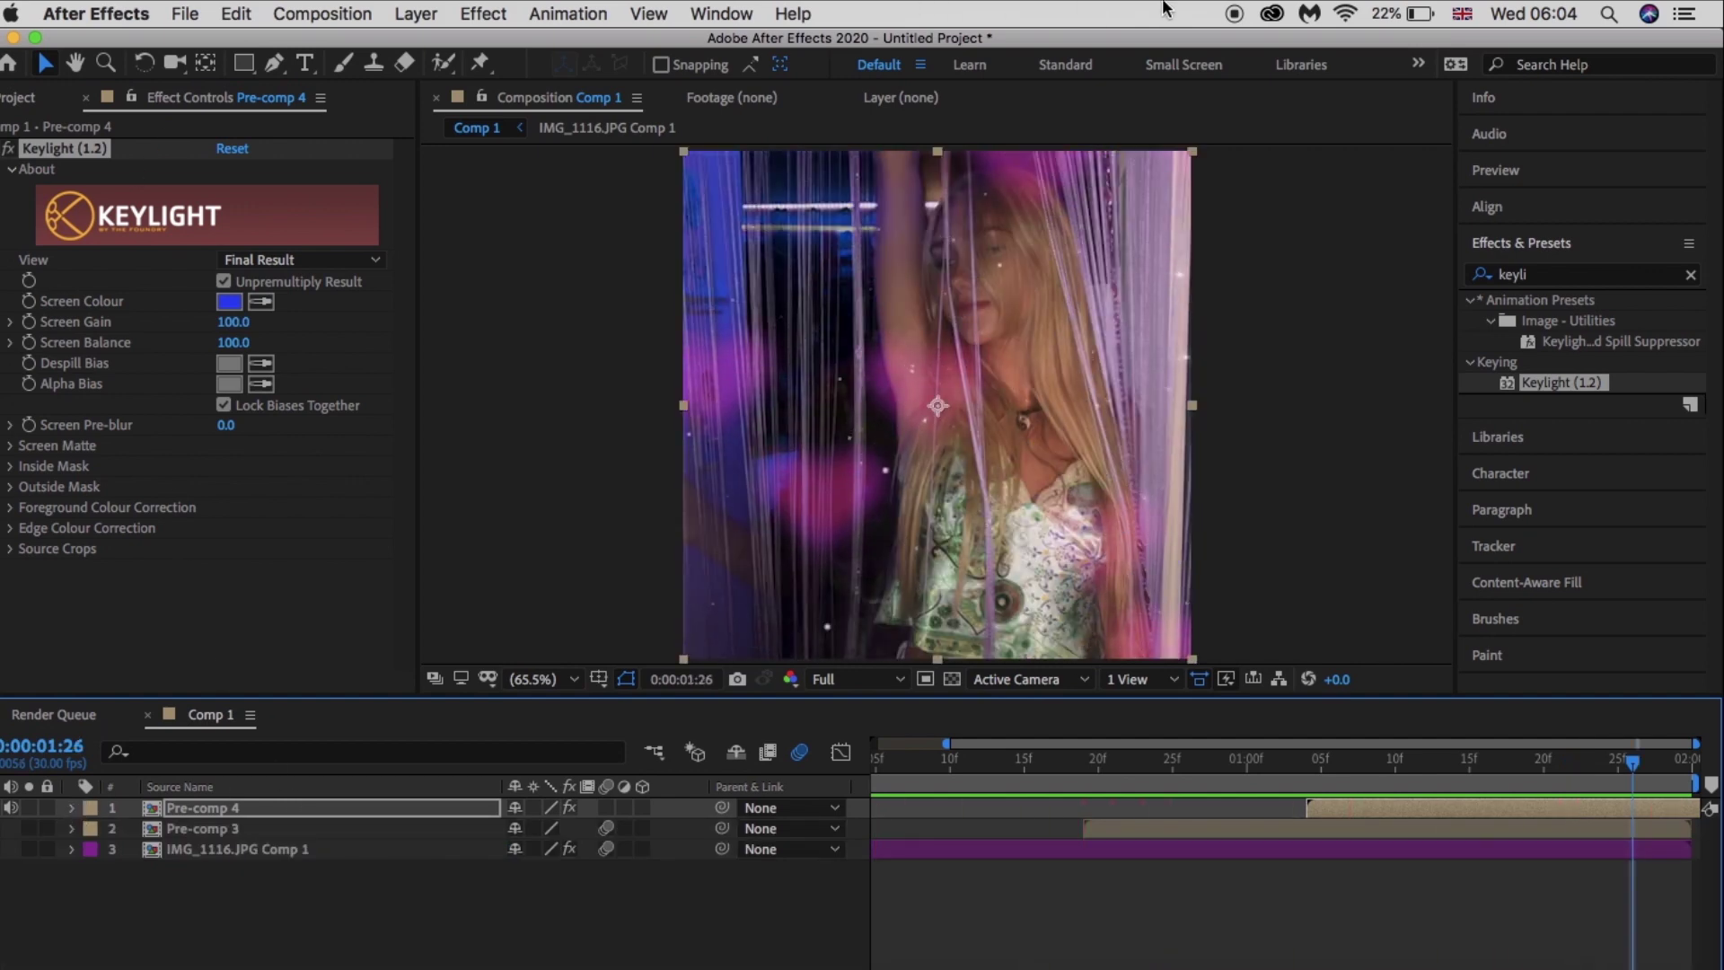